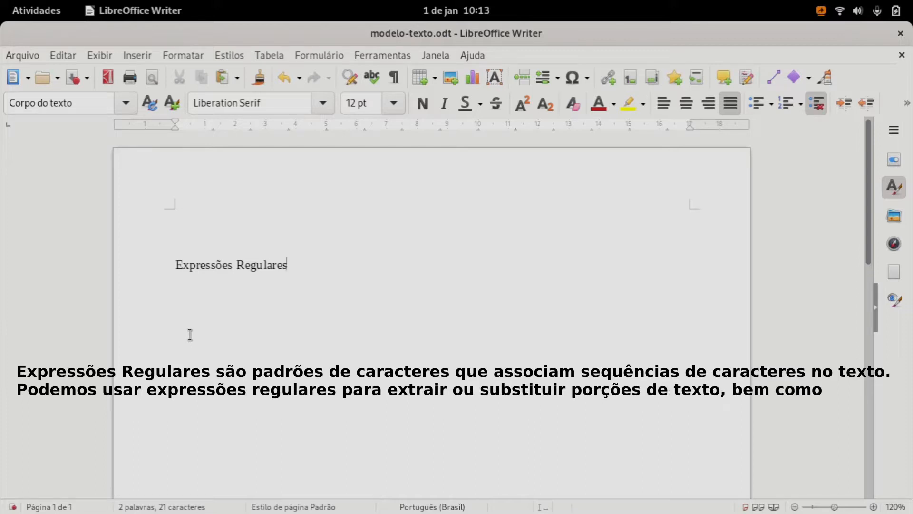
# Delete the text "Expressões Regulares" from the document.
pyautogui.hotkey('shift', 'Left')
pyautogui.hotkey('shift', 'Left')
pyautogui.hotkey('shift', 'Left')
pyautogui.hotkey('shift', 'Left')
pyautogui.hotkey('shift', 'Left')
pyautogui.hotkey('shift', 'Left')
pyautogui.hotkey('shift', 'Left')
pyautogui.hotkey('shift', 'Left')
pyautogui.hotkey('shift', 'Left')
pyautogui.hotkey('shift', 'Left')
pyautogui.hotkey('shift', 'Left')
pyautogui.hotkey('shift', 'Left')
pyautogui.hotkey('shift', 'Left')
pyautogui.hotkey('shift', 'Left')
pyautogui.hotkey('shift', 'Left')
pyautogui.hotkey('shift', 'Left')
pyautogui.hotkey('shift', 'Left')
pyautogui.hotkey('shift', 'Left')
pyautogui.hotkey('shift', 'Left')
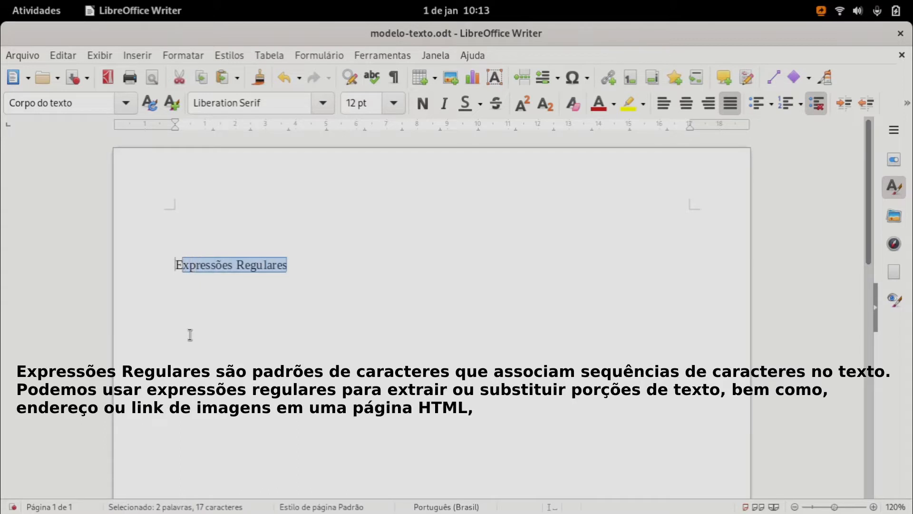
pyautogui.hotkey('shift', 'Left')
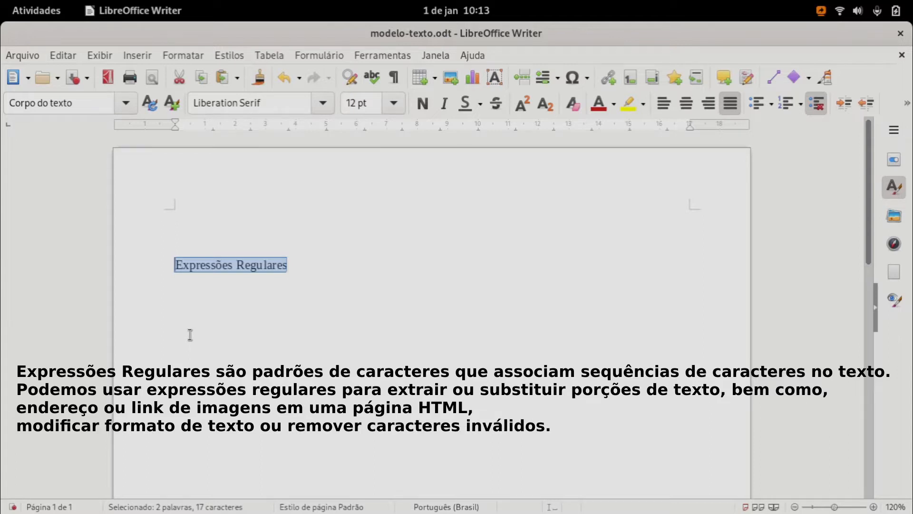
pyautogui.press('Delete')
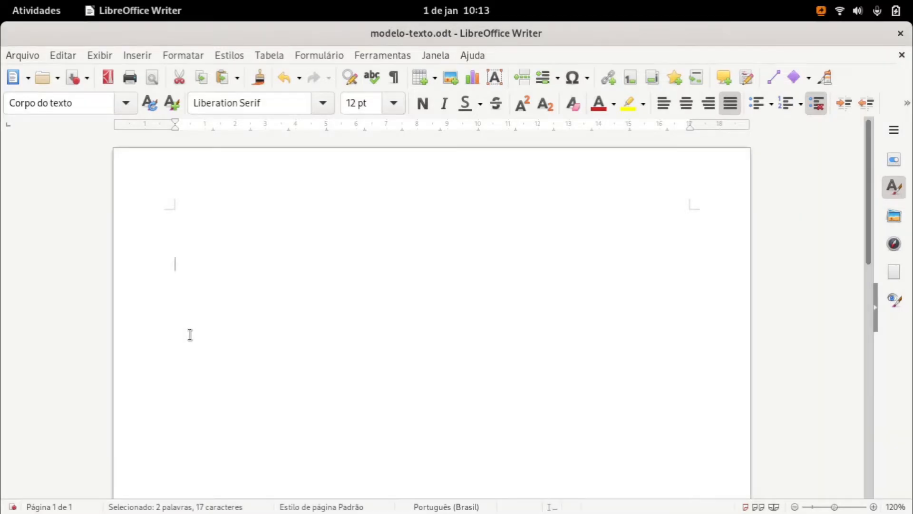
# Switch to Chromium and copy the Rá-Tim-Bum Wikipedia article text from its opening paragraph through the Exibição section.
pyautogui.hotkey('alt', 'Tab')
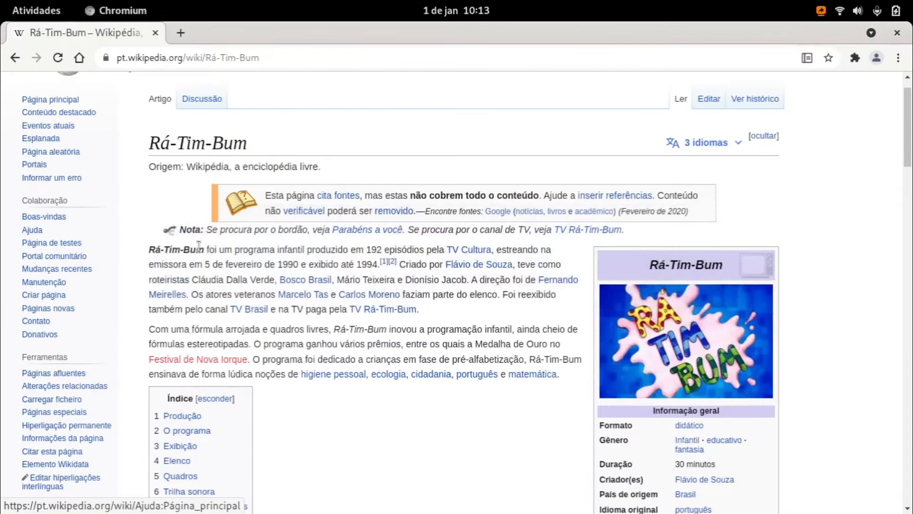
pyautogui.scroll(-1, 179, 284)
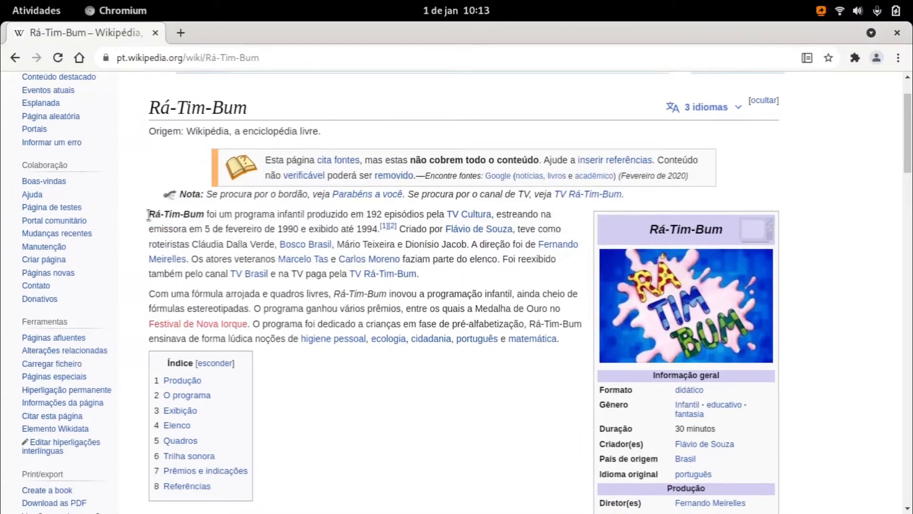
pyautogui.moveTo(148, 215); pyautogui.dragTo(576, 332)
pyautogui.scroll(-5, 209, 303)
pyautogui.scroll(-6, 205, 297)
# Switch back to LibreOffice Writer and paste the copied article with its web formatting into the empty document.
pyautogui.hotkey('alt', 'Tab')
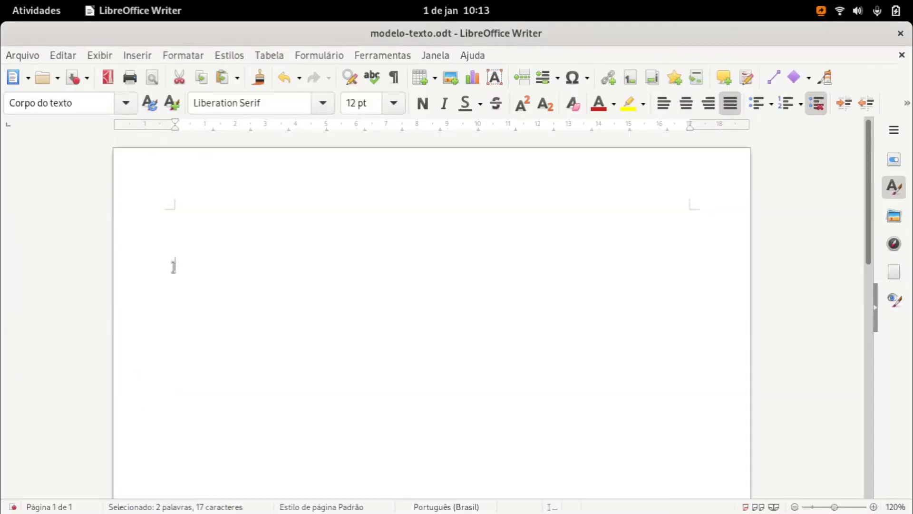
pyautogui.hotkey('ctrl', 'v')
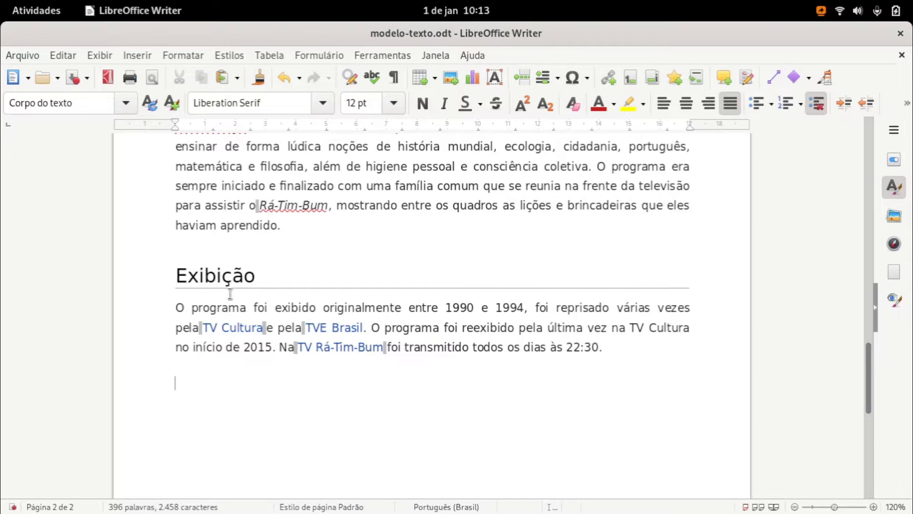
pyautogui.keyDown('ctrl'); pyautogui.scroll(2, 230, 294); pyautogui.keyUp('ctrl')
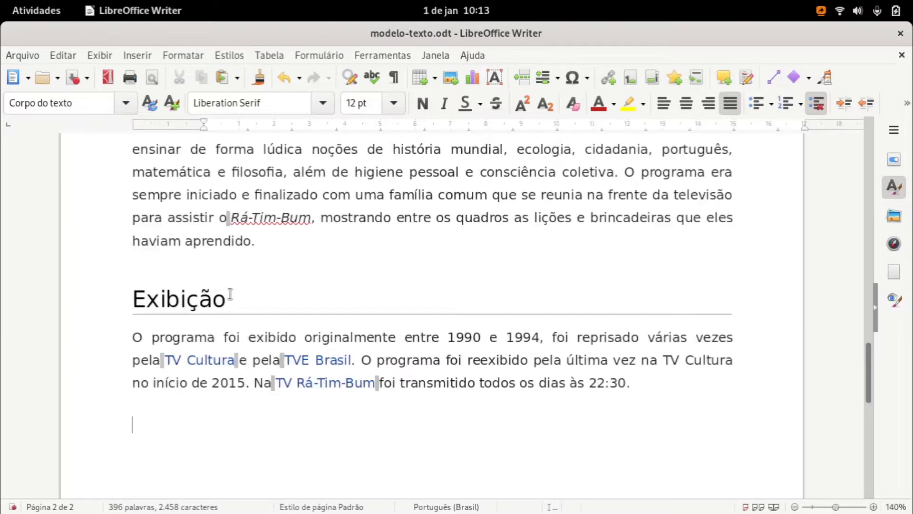
# Examine the pasted article's special spaces, links, index list and heading formatting throughout the document.
pyautogui.doubleClick(238, 365)
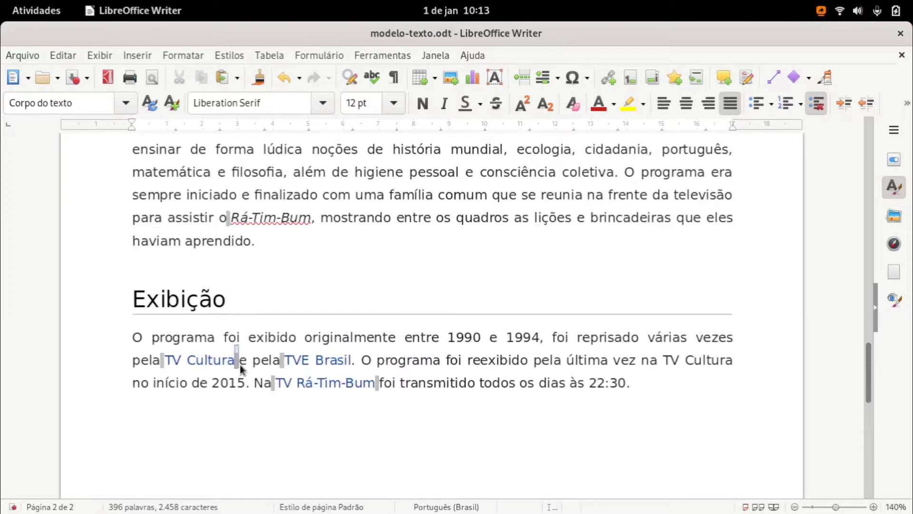
pyautogui.doubleClick(281, 362)
pyautogui.scroll(10, 280, 362)
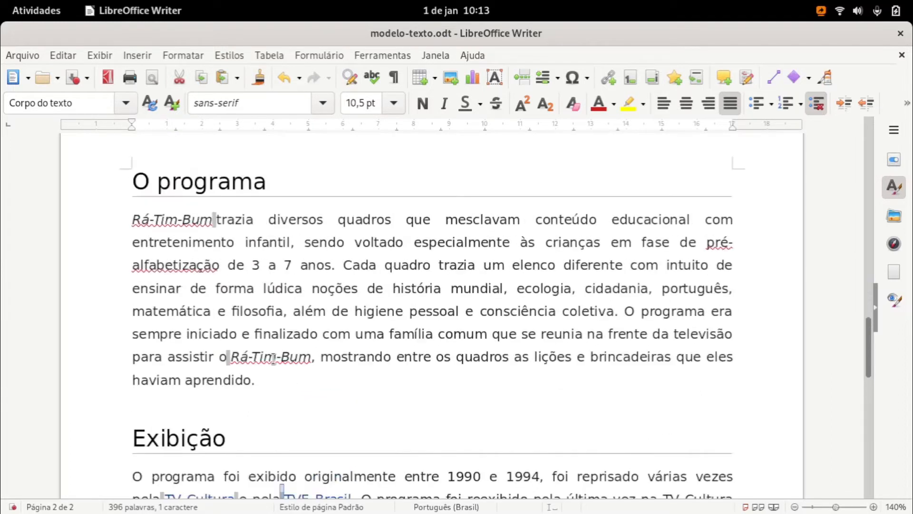
pyautogui.scroll(10, 274, 359)
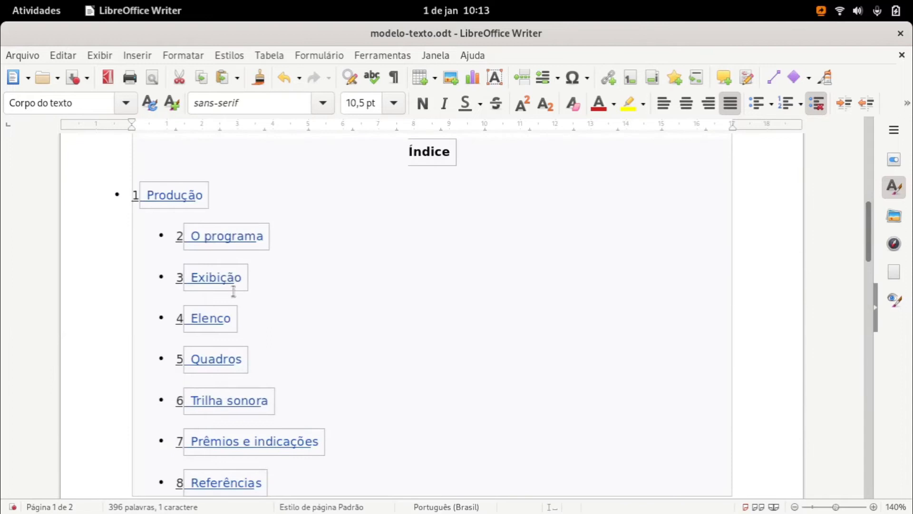
pyautogui.scroll(5, 207, 354)
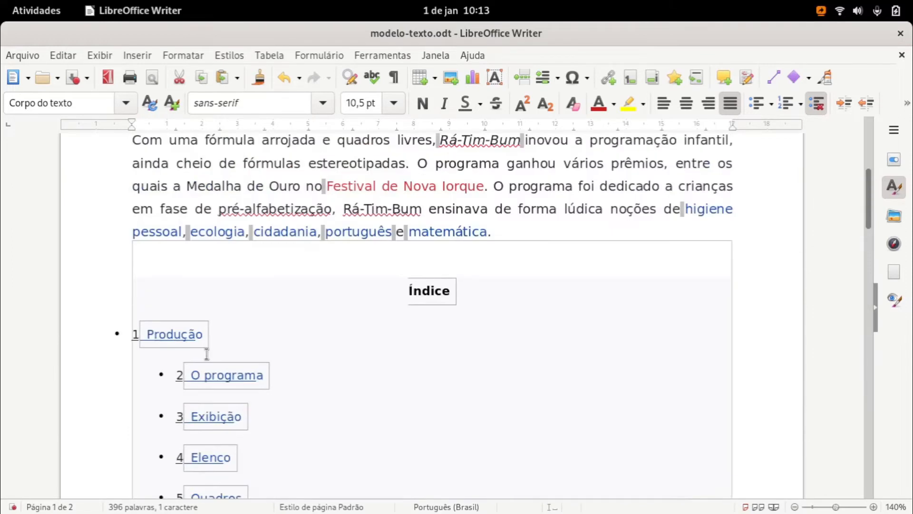
pyautogui.scroll(8, 207, 353)
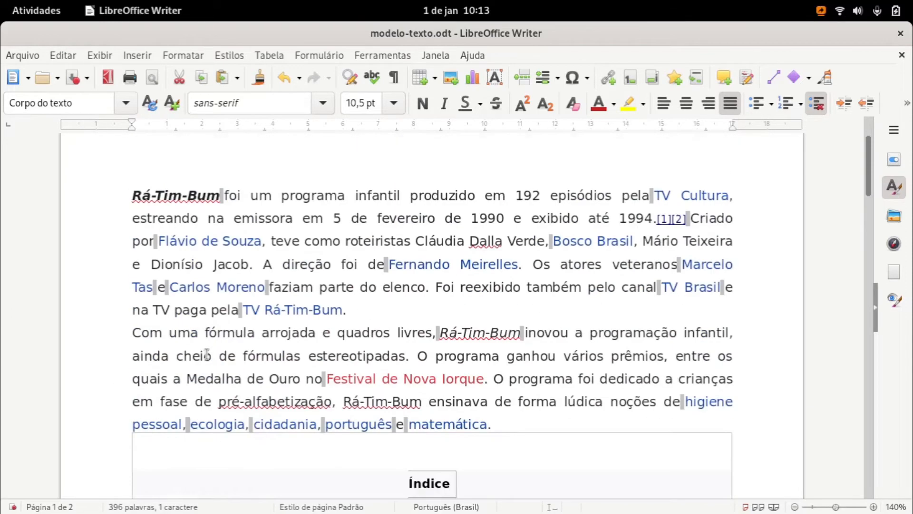
pyautogui.scroll(-2, 207, 353)
pyautogui.scroll(-10, 207, 282)
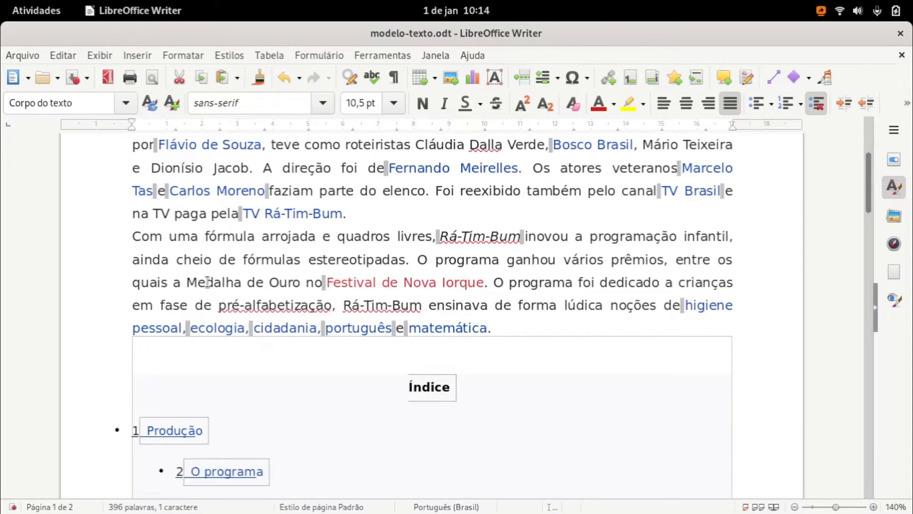
pyautogui.scroll(-8, 208, 282)
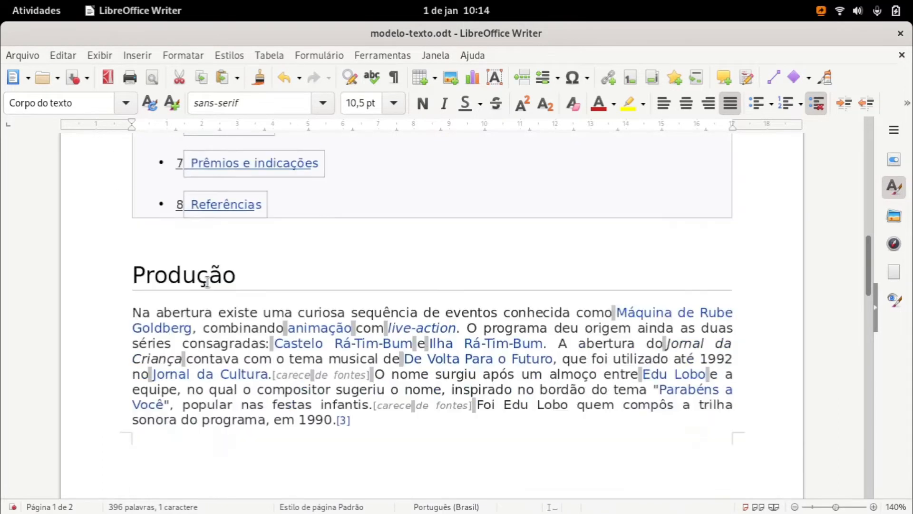
pyautogui.scroll(-10, 207, 282)
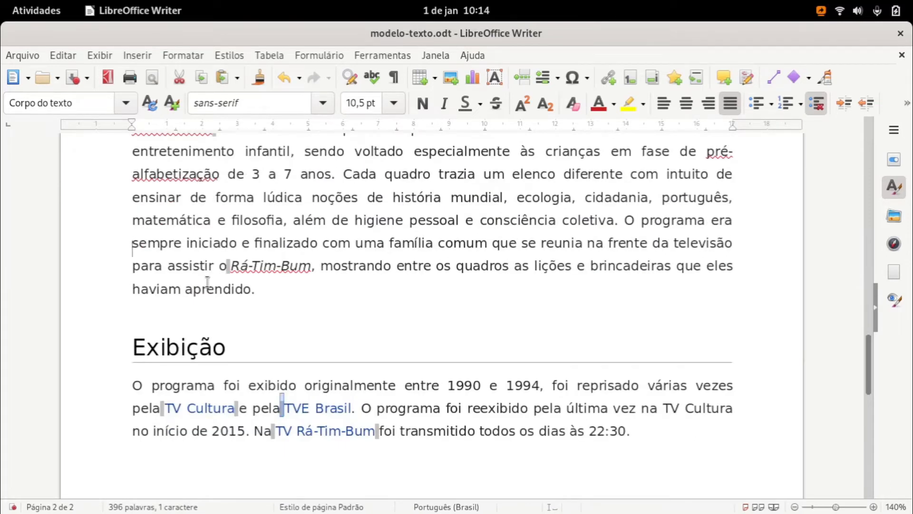
# Undo the formatted paste and paste the copied article as unformatted text instead.
pyautogui.hotkey('ctrl', 'z')
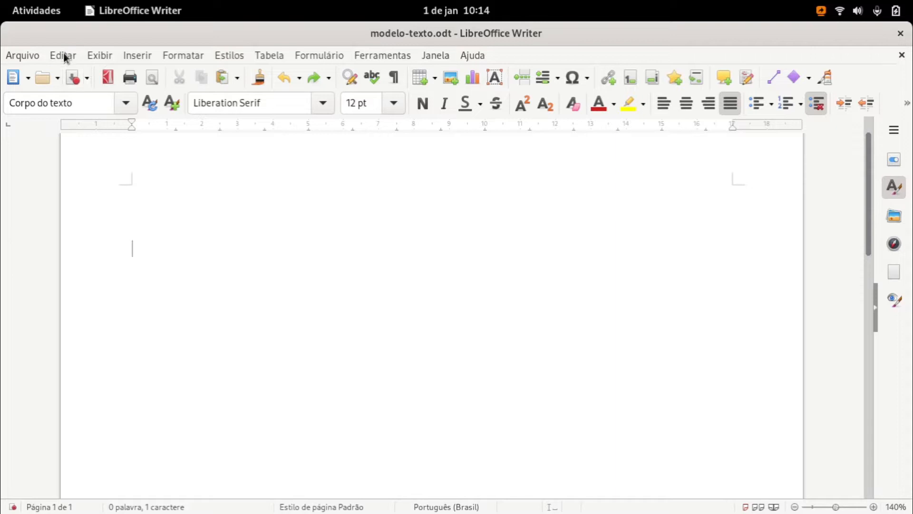
pyautogui.click(65, 58)
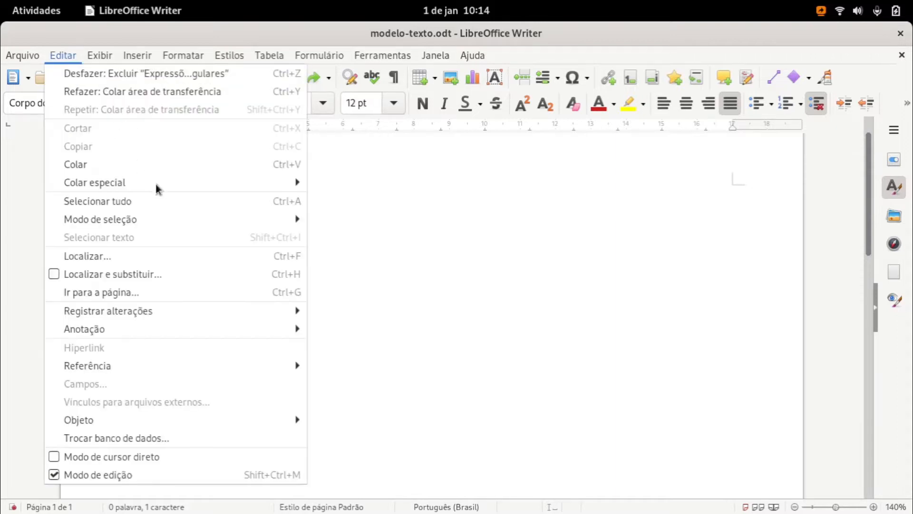
pyautogui.moveTo(156, 184)
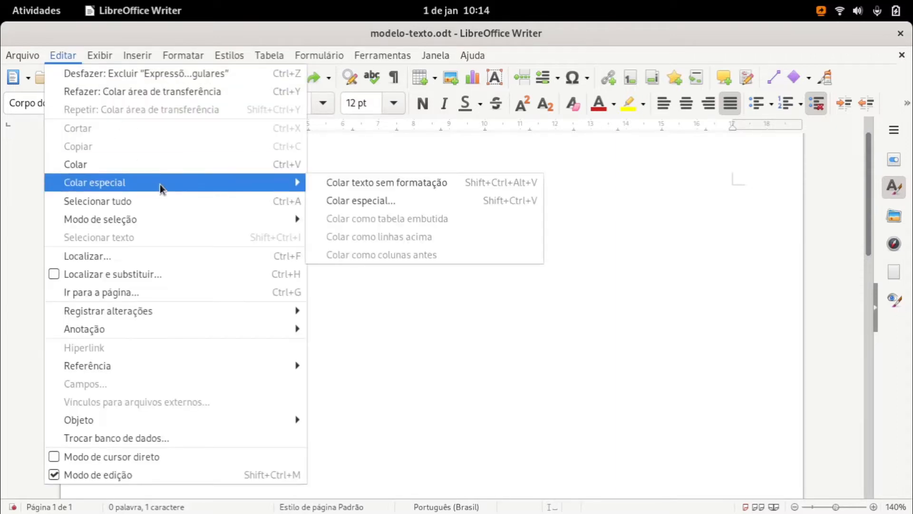
pyautogui.click(330, 184)
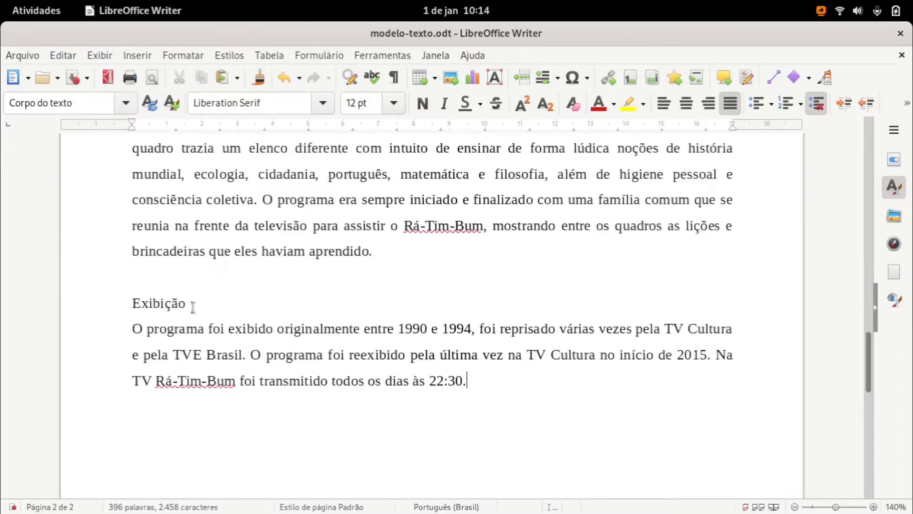
# Look through the unformatted article, checking its section titles, the numbered entries under Índice and the body paragraphs.
pyautogui.scroll(5, 194, 309)
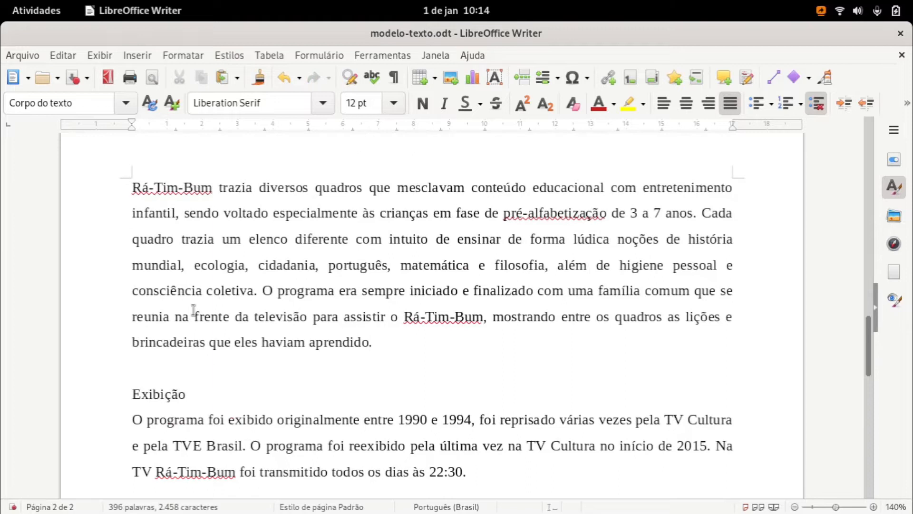
pyautogui.scroll(8, 193, 310)
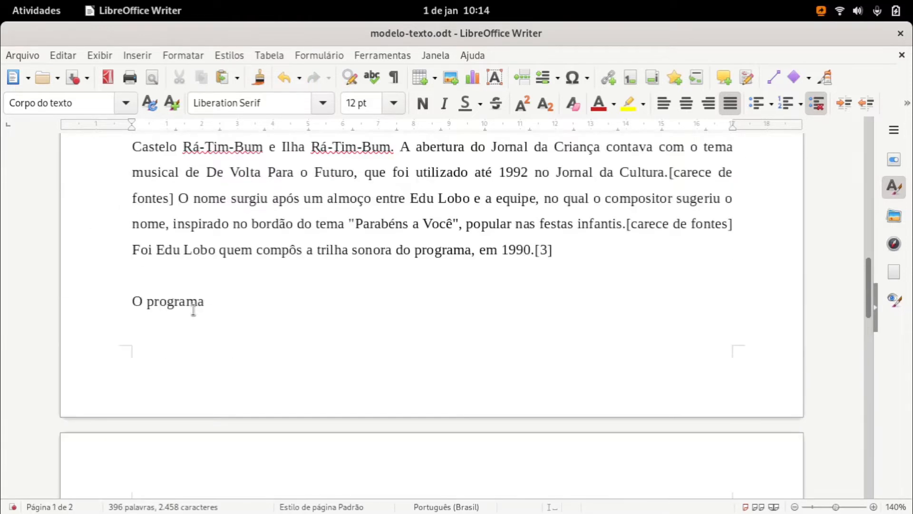
pyautogui.scroll(5, 193, 309)
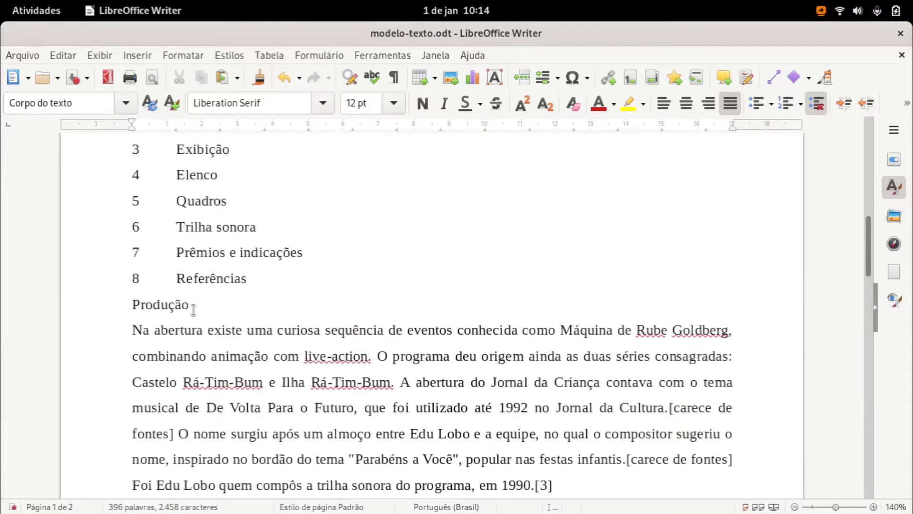
pyautogui.scroll(10, 194, 310)
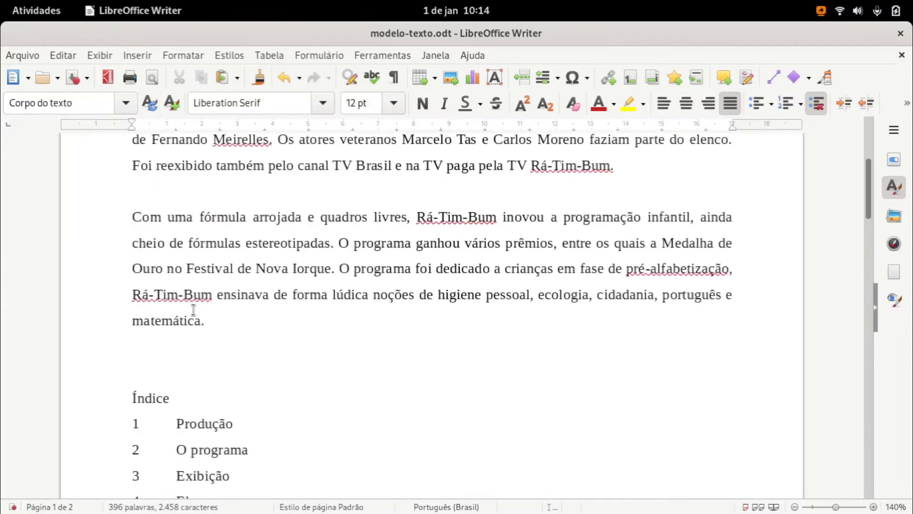
pyautogui.scroll(5, 194, 310)
pyautogui.scroll(-12, 194, 309)
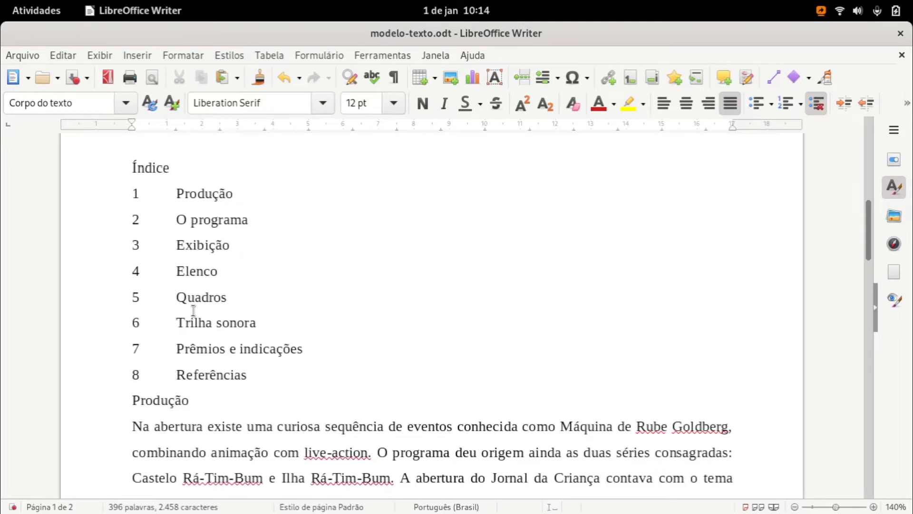
pyautogui.scroll(-1, 162, 292)
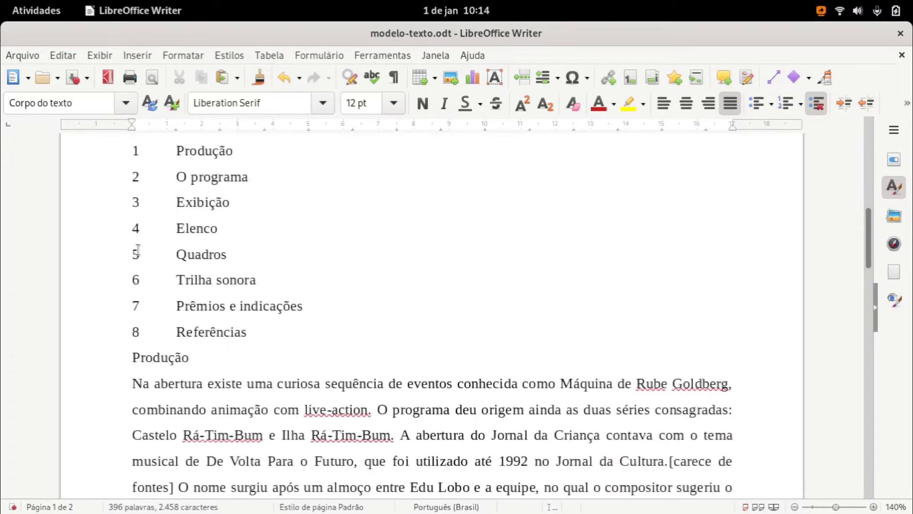
pyautogui.scroll(1, 130, 169)
pyautogui.moveTo(130, 169); pyautogui.dragTo(276, 378)
pyautogui.scroll(-2, 275, 379)
pyautogui.scroll(-4, 276, 379)
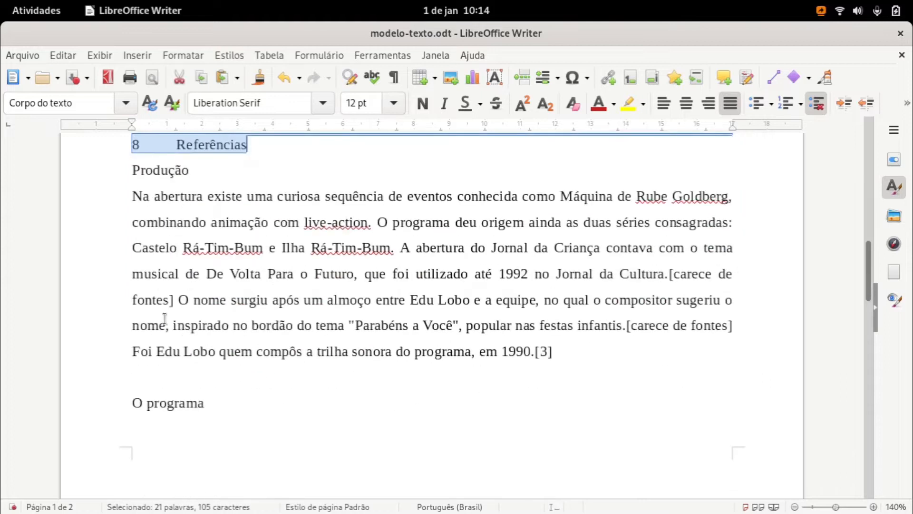
pyautogui.scroll(-5, 161, 360)
pyautogui.scroll(-10, 162, 360)
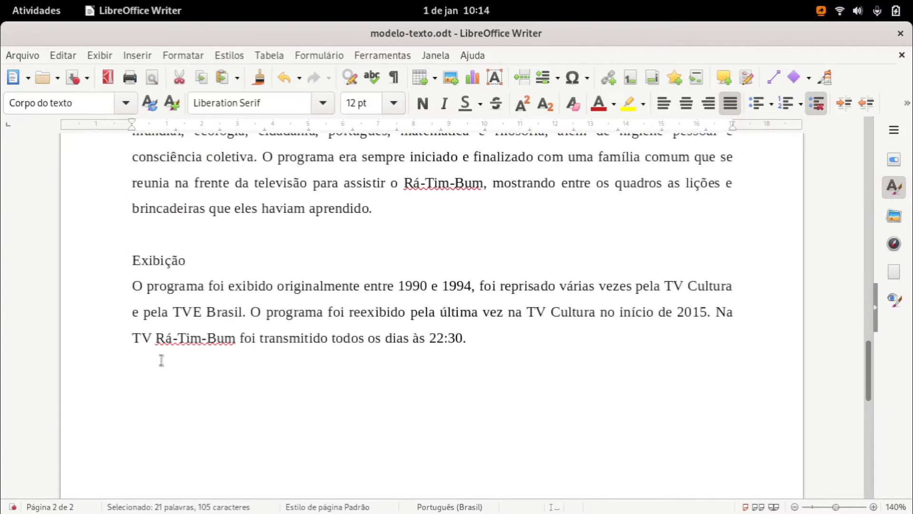
pyautogui.scroll(10, 161, 360)
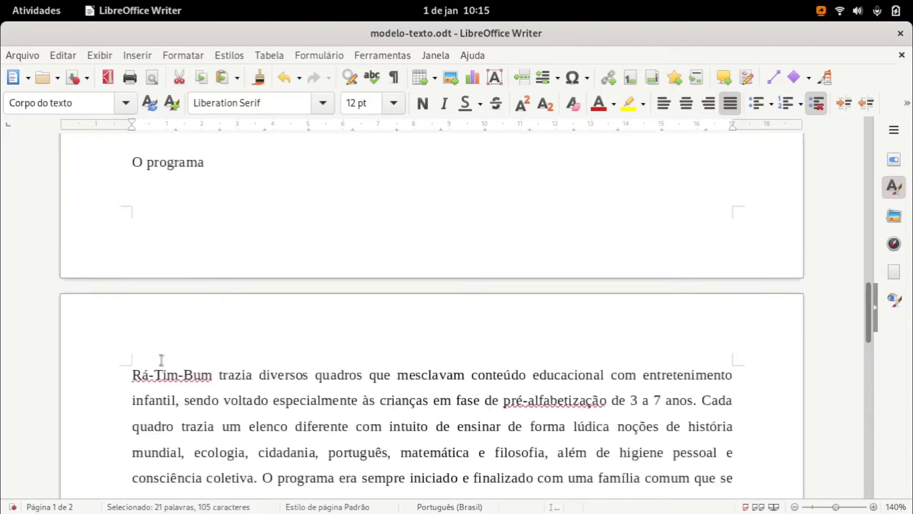
pyautogui.scroll(5, 161, 360)
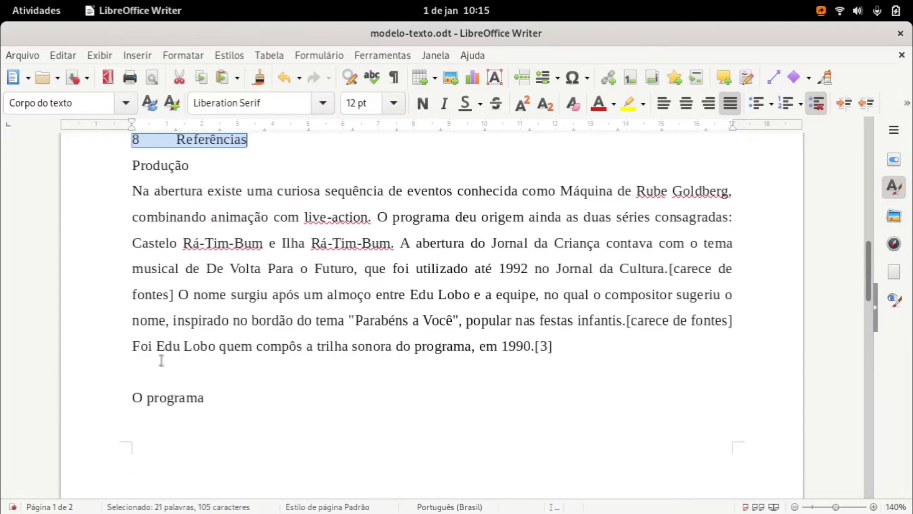
pyautogui.scroll(5, 162, 360)
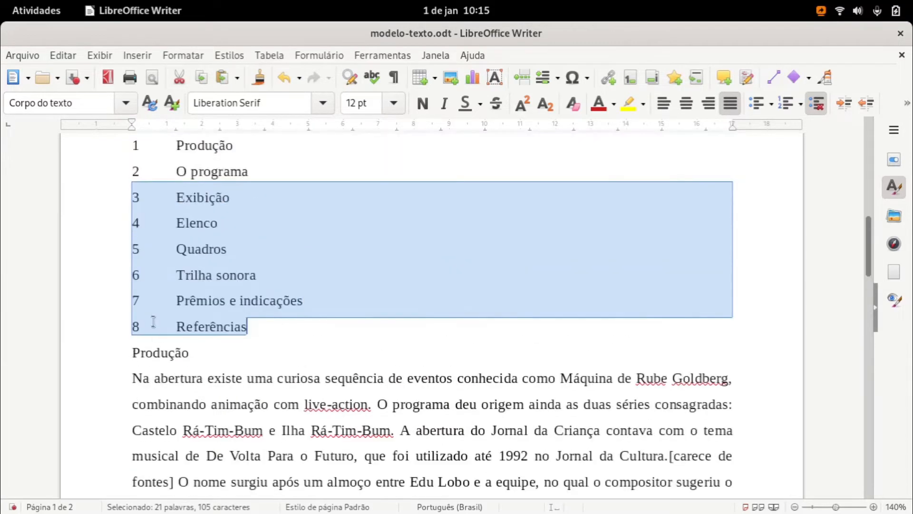
# Add a line below the "Referências" index entry reading "150", tab spacing, and "Teste com formatação de texto via expressoes regulares".
pyautogui.click(250, 326)
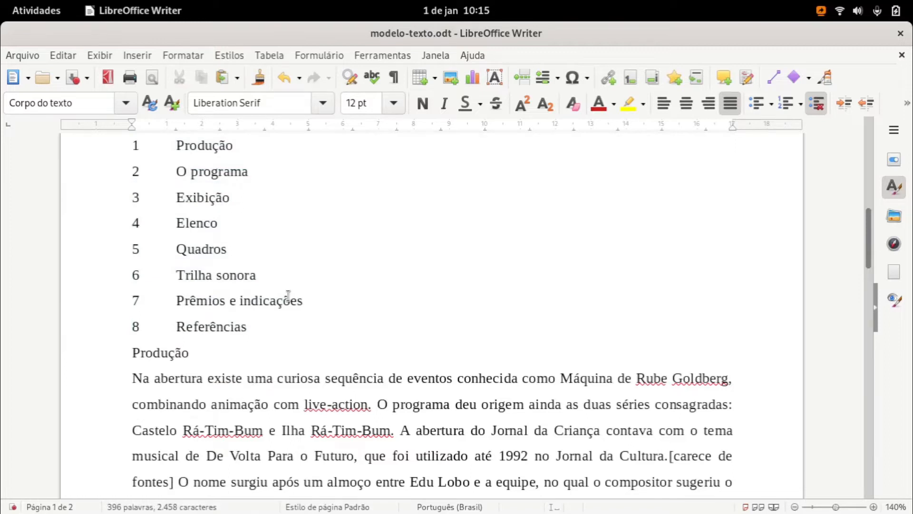
pyautogui.press('Return')
pyautogui.write('150\t')
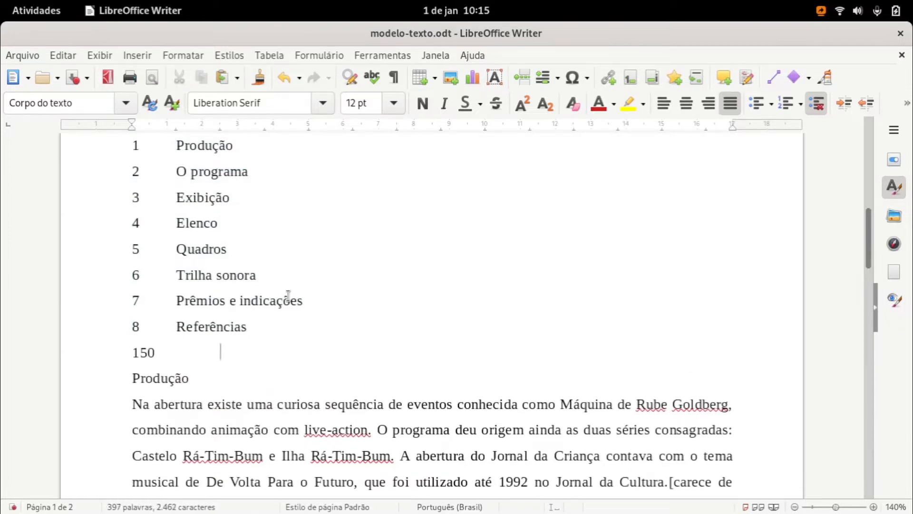
pyautogui.write('Teste')
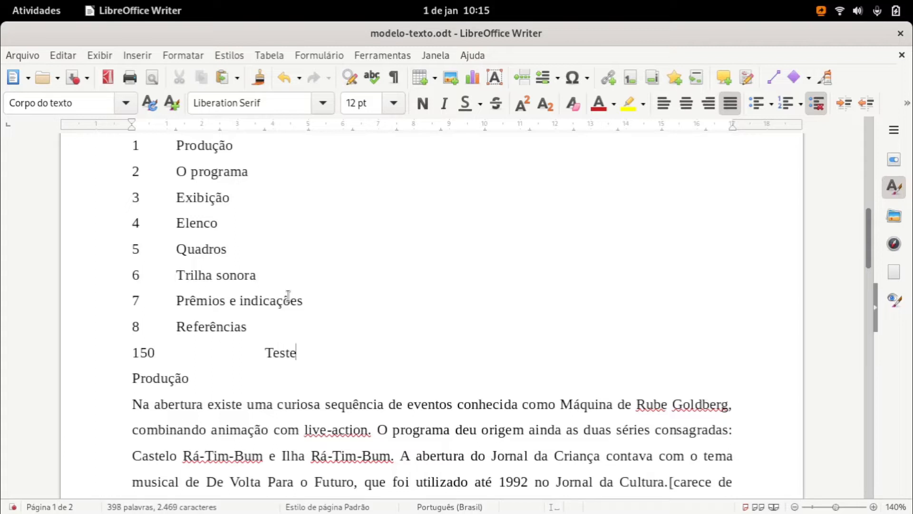
pyautogui.write(' com formatação de texto via expressoes regulares')
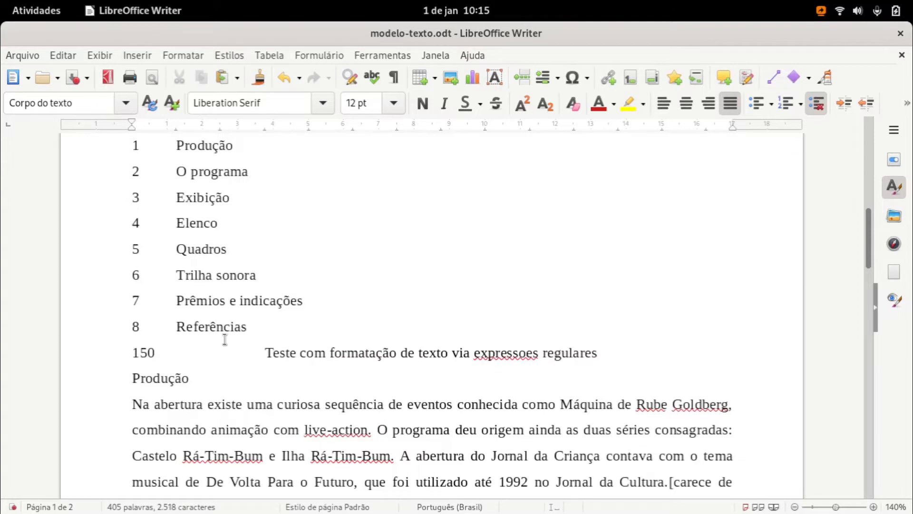
# Insert an empty line between the "150" index entry and the "Produção" heading.
pyautogui.press('Return')
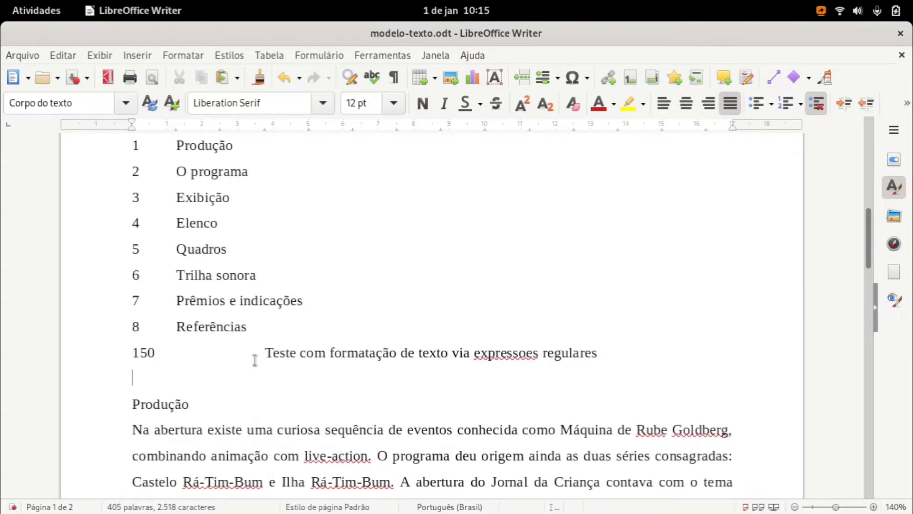
pyautogui.scroll(2, 255, 360)
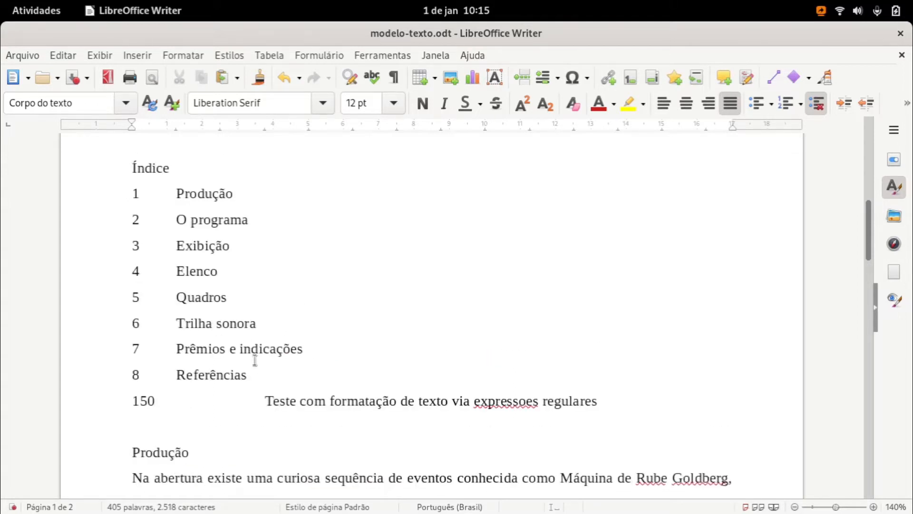
pyautogui.scroll(-2, 255, 360)
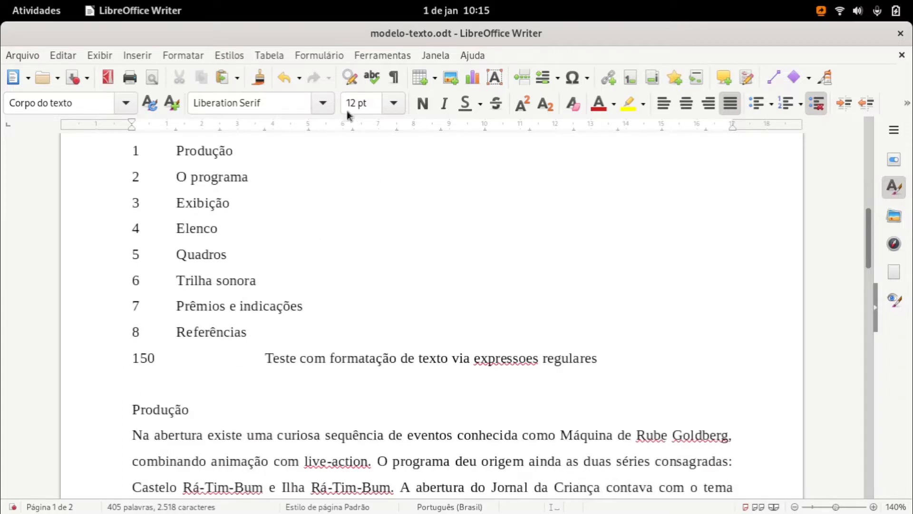
# Open Find and Replace and find all whitespace characters in the article with the regular expression \s.
pyautogui.click(352, 82)
pyautogui.moveTo(320, 70); pyautogui.dragTo(451, 315)
pyautogui.scroll(8, 89, 276)
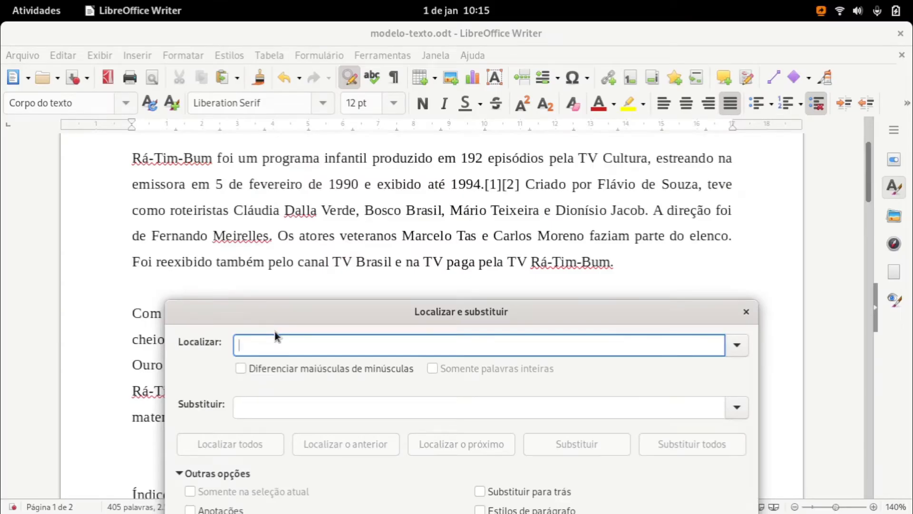
pyautogui.write('\\s')
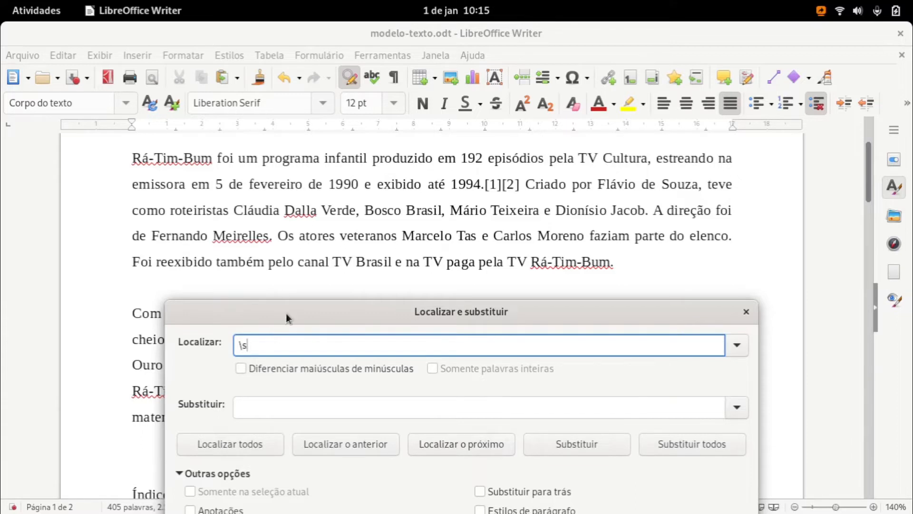
pyautogui.moveTo(286, 313); pyautogui.dragTo(306, 284)
pyautogui.click(260, 418)
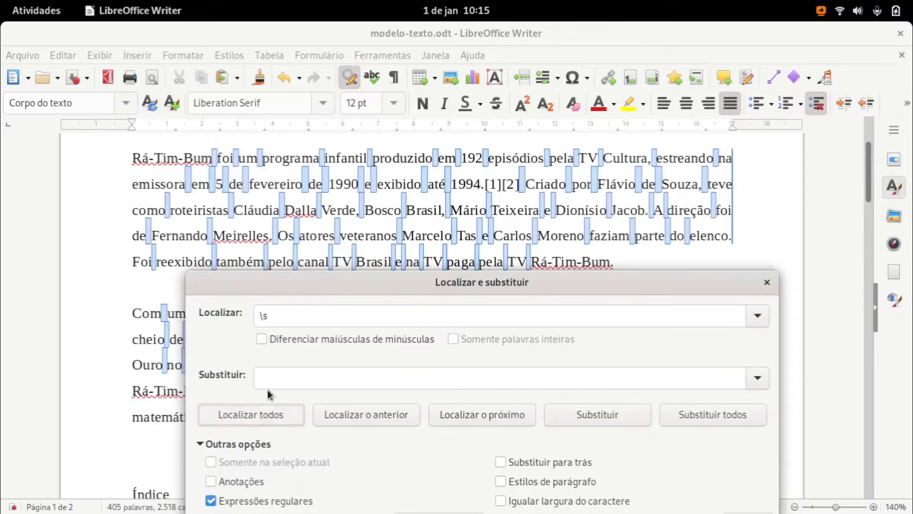
pyautogui.moveTo(302, 282); pyautogui.dragTo(316, 302)
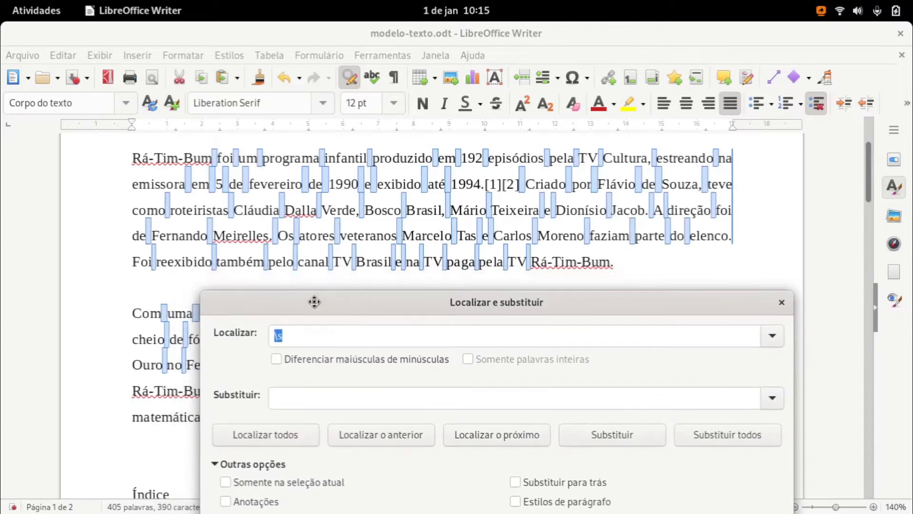
# Find all non-whitespace characters with the regular expression \S and enlarge the document view to 180%.
pyautogui.click(305, 327)
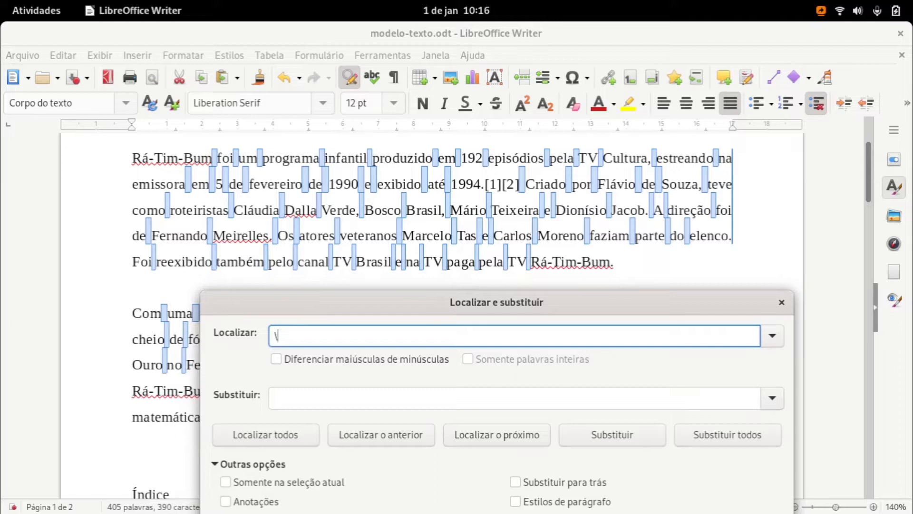
pyautogui.write('s')
pyautogui.click(284, 440)
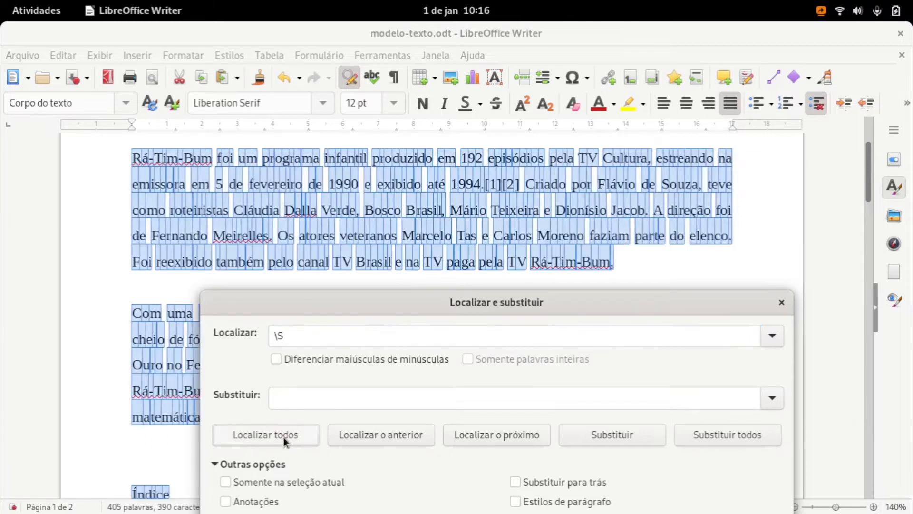
pyautogui.keyDown('ctrl'); pyautogui.scroll(2, 191, 259); pyautogui.keyUp('ctrl')
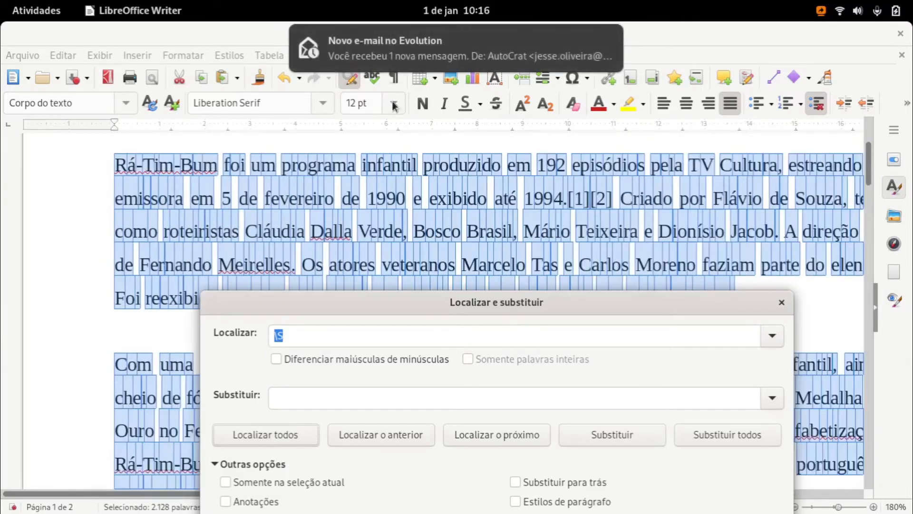
# Compare the two expressions by finding all matches of \s and of \S again.
pyautogui.click(315, 337)
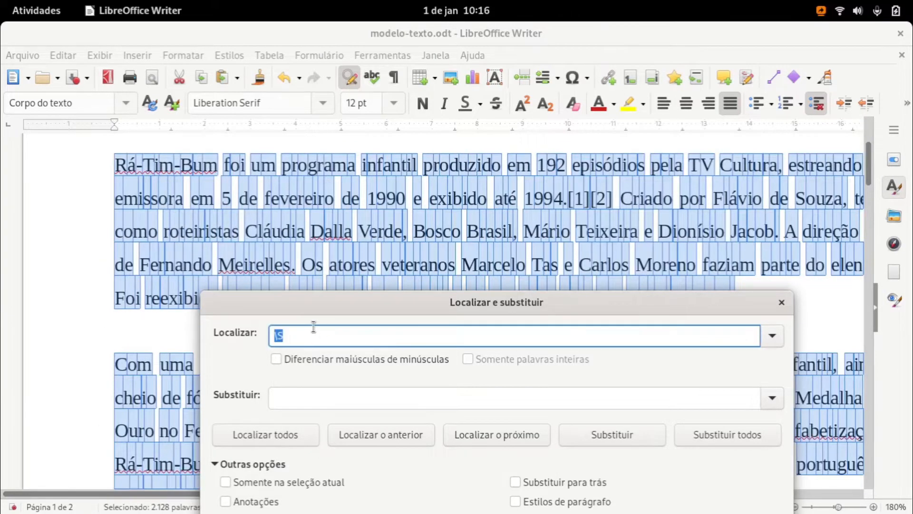
pyautogui.press('BackSpace')
pyautogui.write('\\s')
pyautogui.click(284, 443)
pyautogui.click(301, 338)
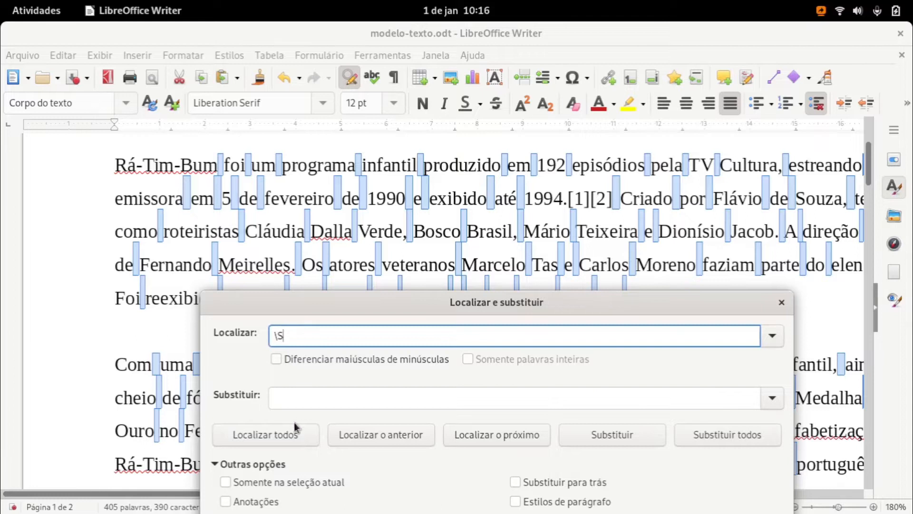
pyautogui.click(287, 438)
# Replace the search pattern with the letter r and find all its occurrences in the article.
pyautogui.click(307, 335)
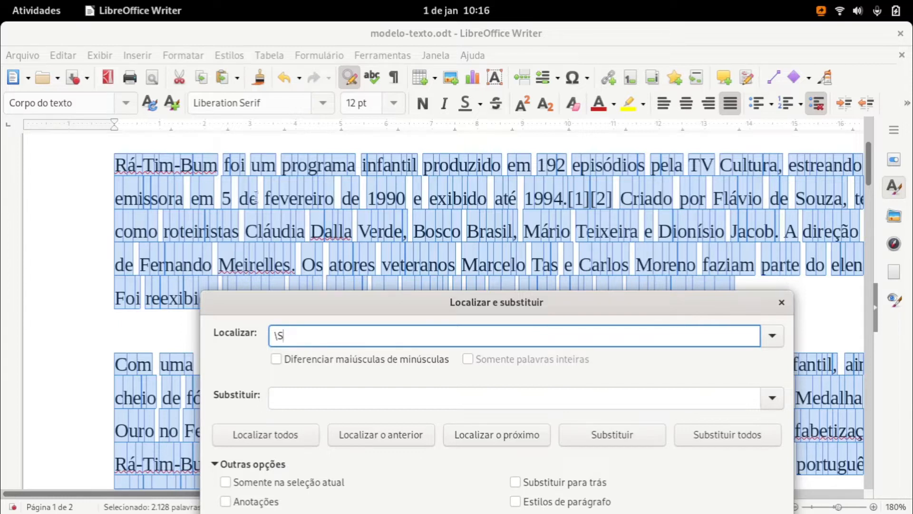
pyautogui.press('BackSpace')
pyautogui.press('BackSpace')
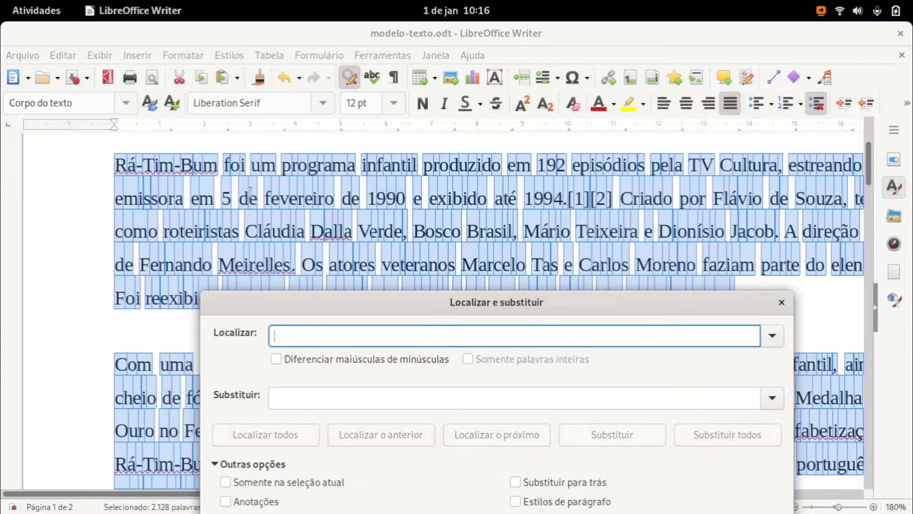
pyautogui.write('r')
pyautogui.click(270, 442)
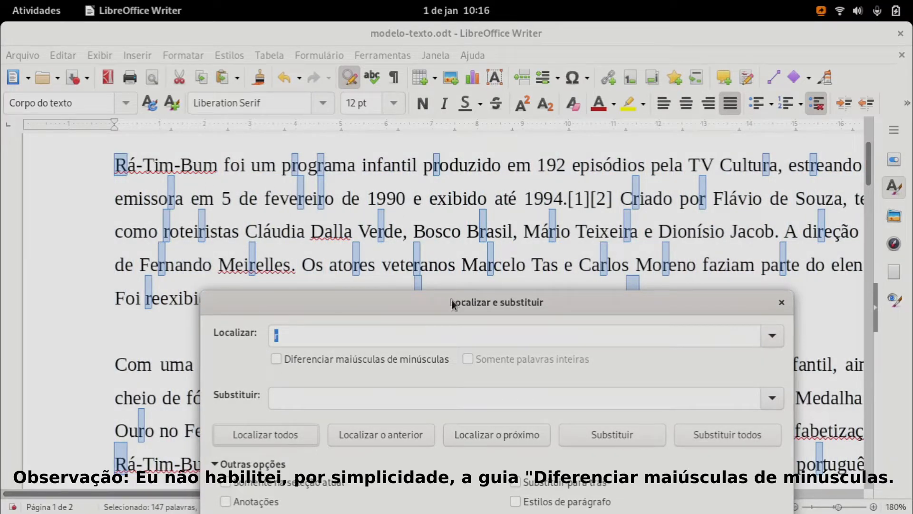
# Find all paragraphs starting with r using ^r, and check the matches down to the "O programa" section.
pyautogui.click(330, 336)
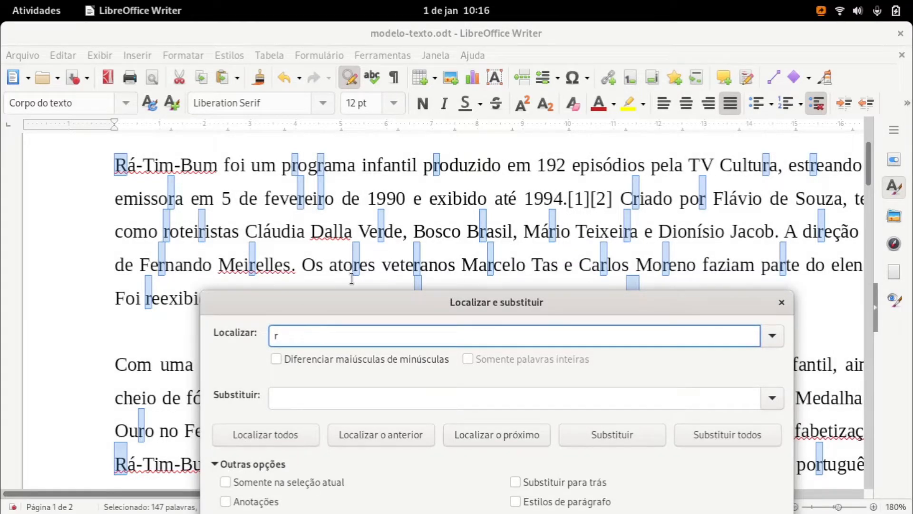
pyautogui.write('^')
pyautogui.click(279, 432)
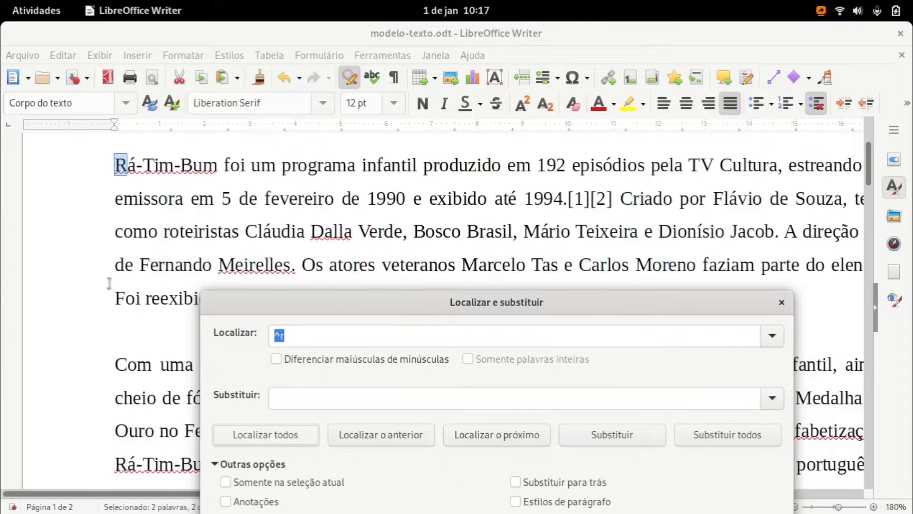
pyautogui.scroll(-10, 125, 247)
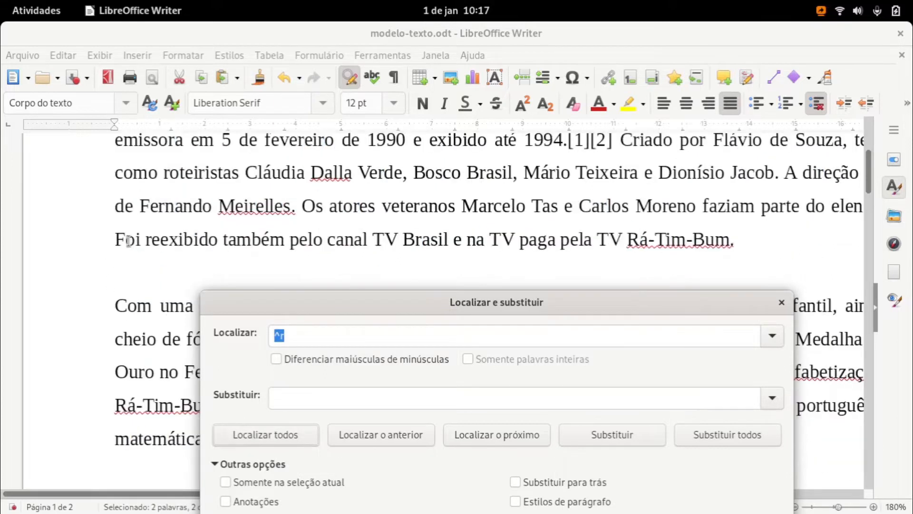
pyautogui.scroll(-10, 125, 248)
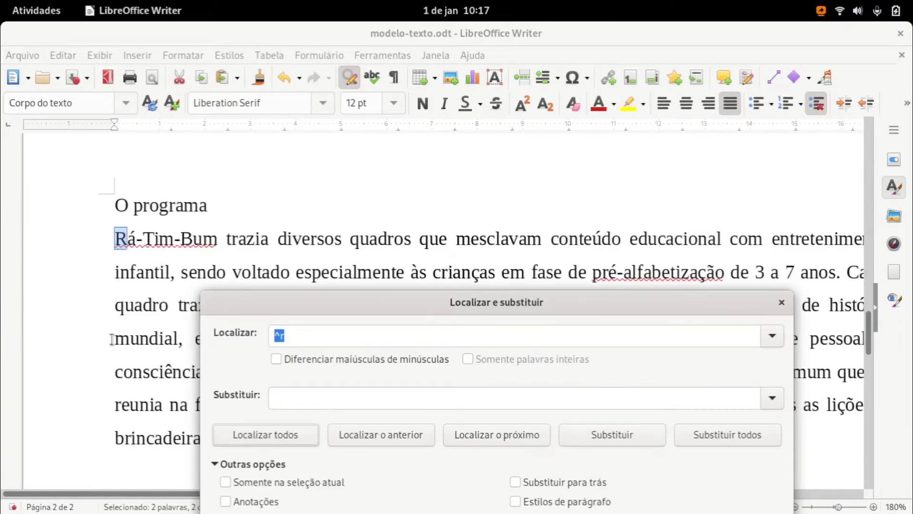
# Find all paragraph-initial matches with the uppercase pattern ^R from the start of the article.
pyautogui.scroll(3, 112, 339)
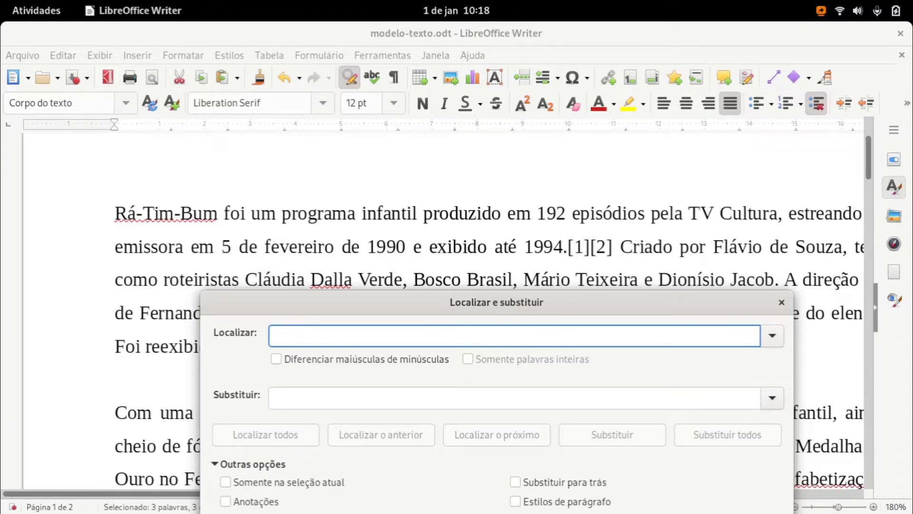
pyautogui.write('R')
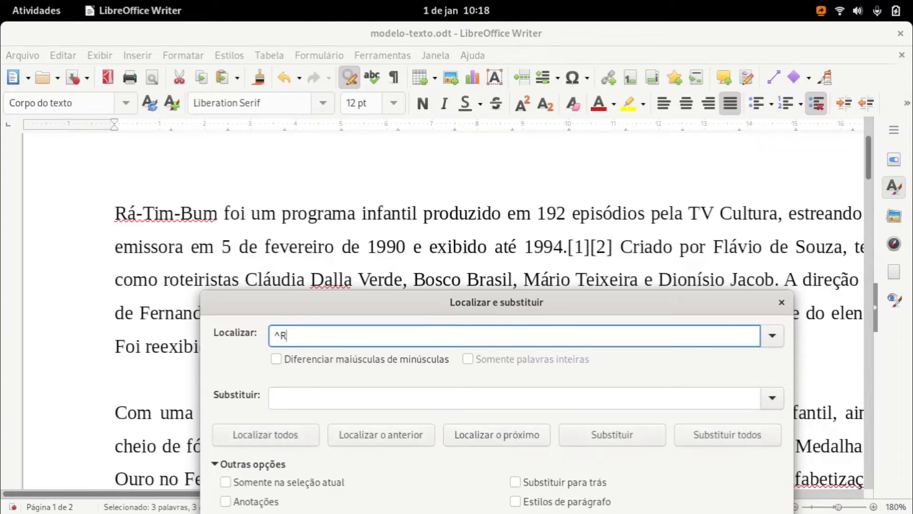
pyautogui.click(285, 439)
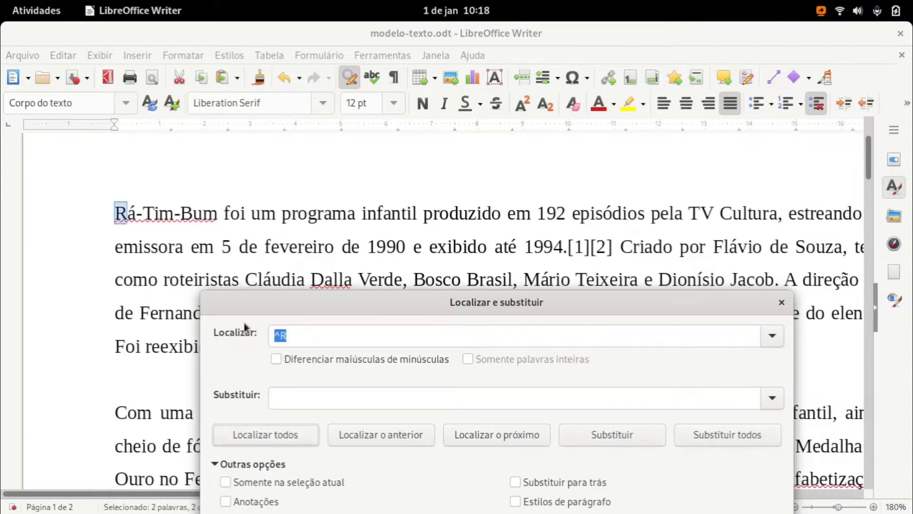
# Find all paragraphs ending in R with the pattern R$, and inspect the paragraph endings.
pyautogui.click(293, 332)
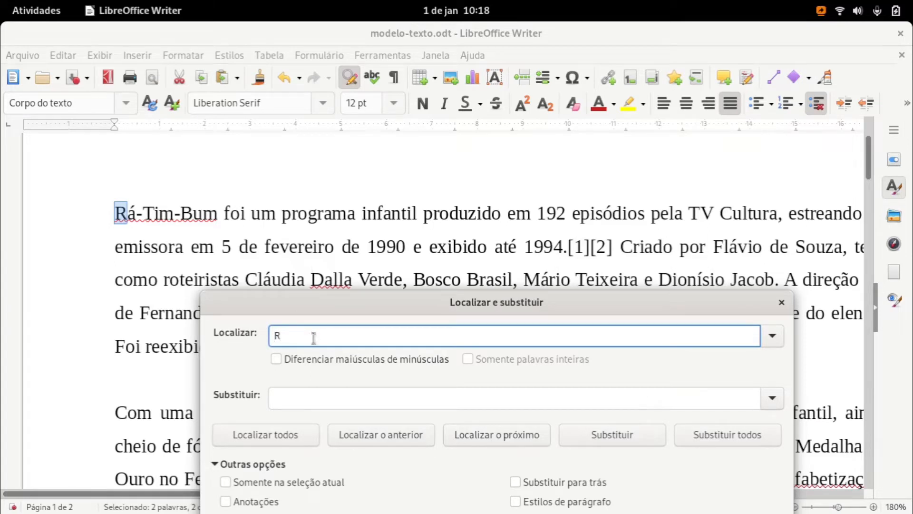
pyautogui.write('$')
pyautogui.click(298, 441)
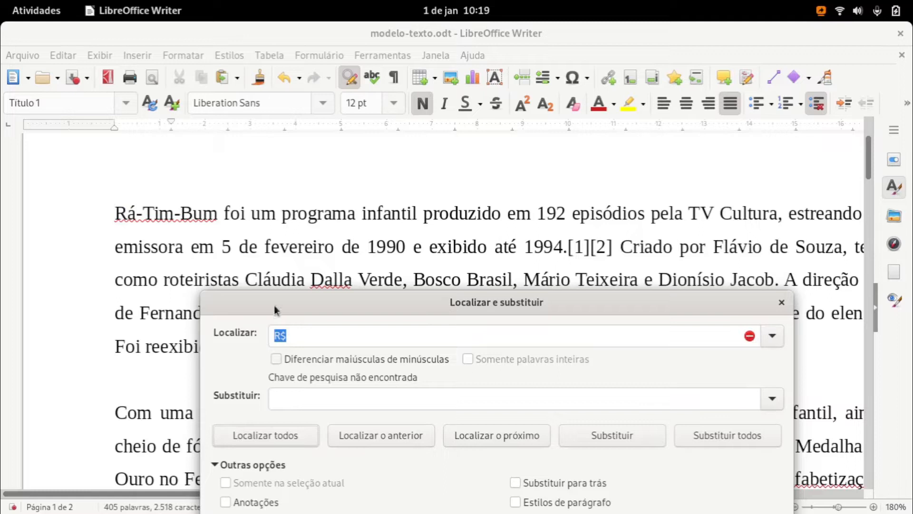
pyautogui.scroll(-2, 314, 255)
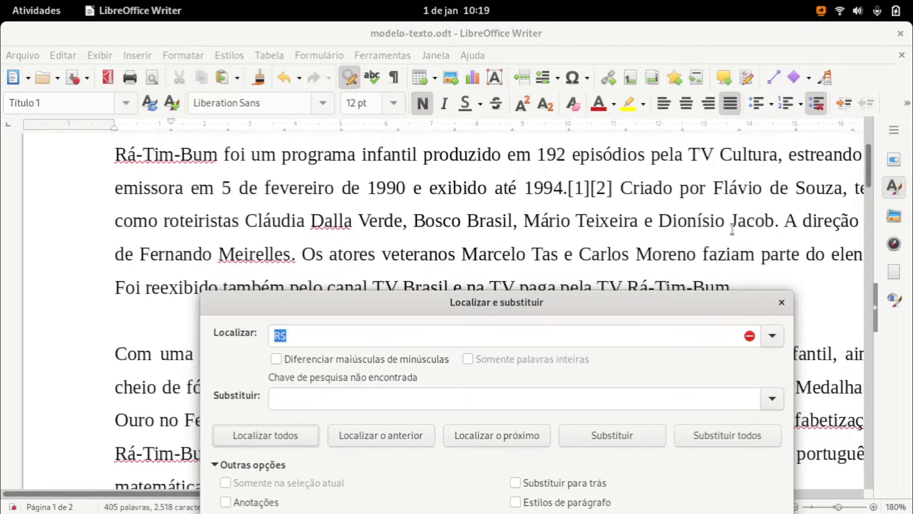
pyautogui.scroll(-2, 737, 231)
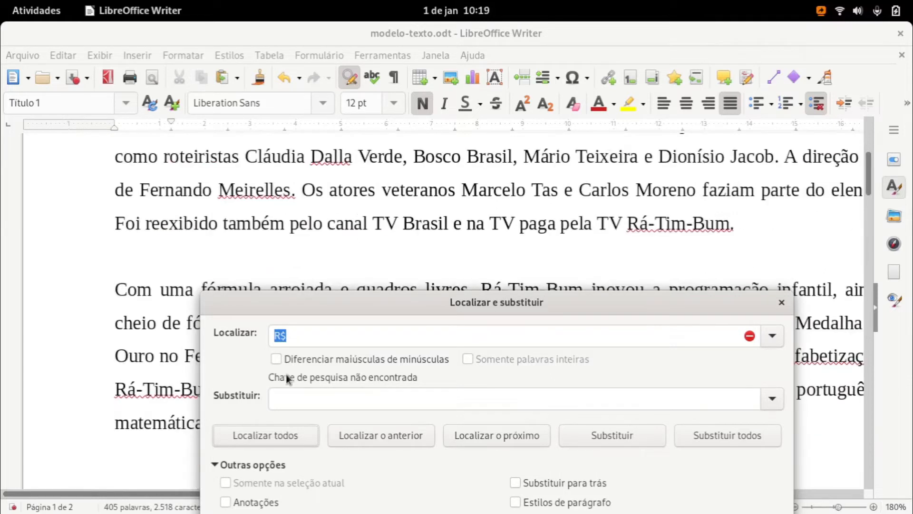
# Find all full stops at paragraph ends with the pattern \.$, and review the matches in the opening paragraphs.
pyautogui.click(277, 341)
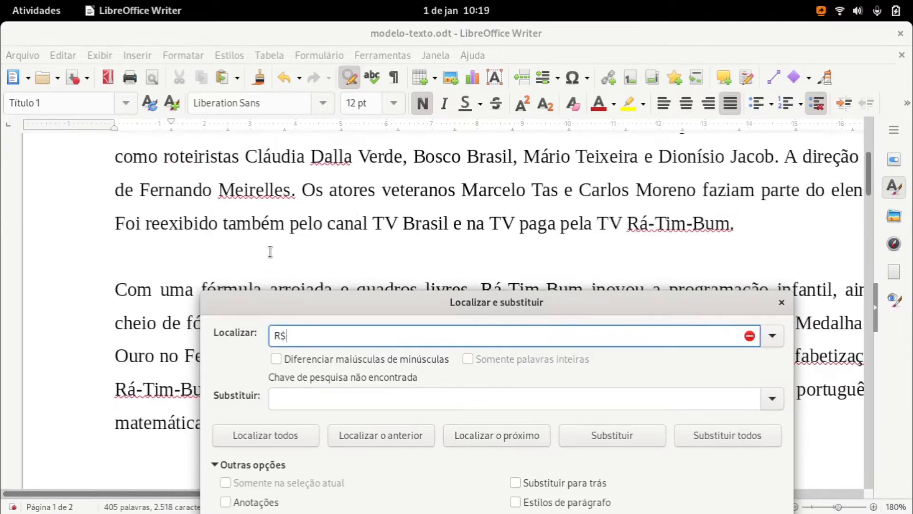
pyautogui.press('BackSpace')
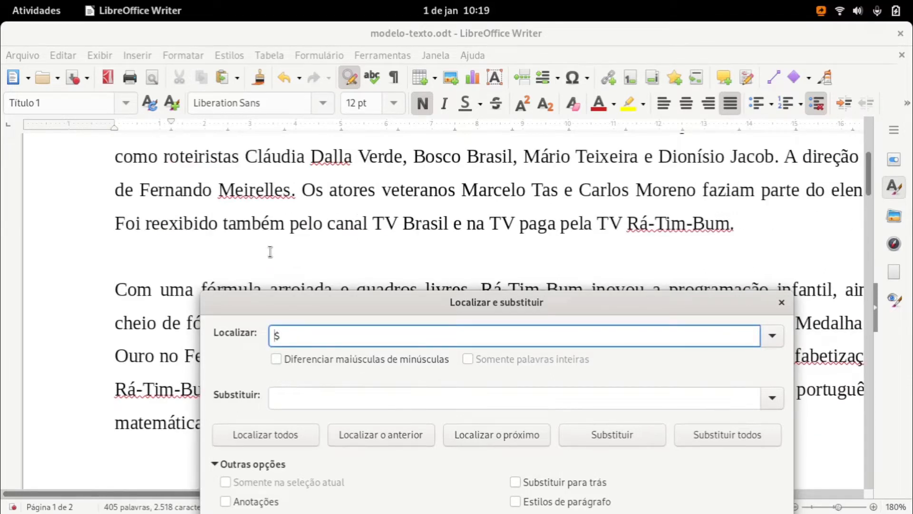
pyautogui.write('^')
pyautogui.doubleClick(276, 336)
pyautogui.click(281, 434)
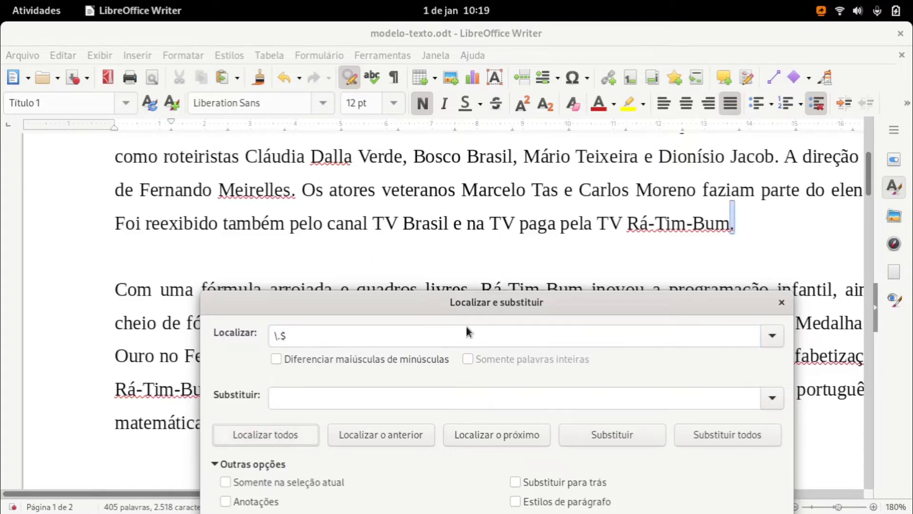
pyautogui.scroll(-3, 742, 231)
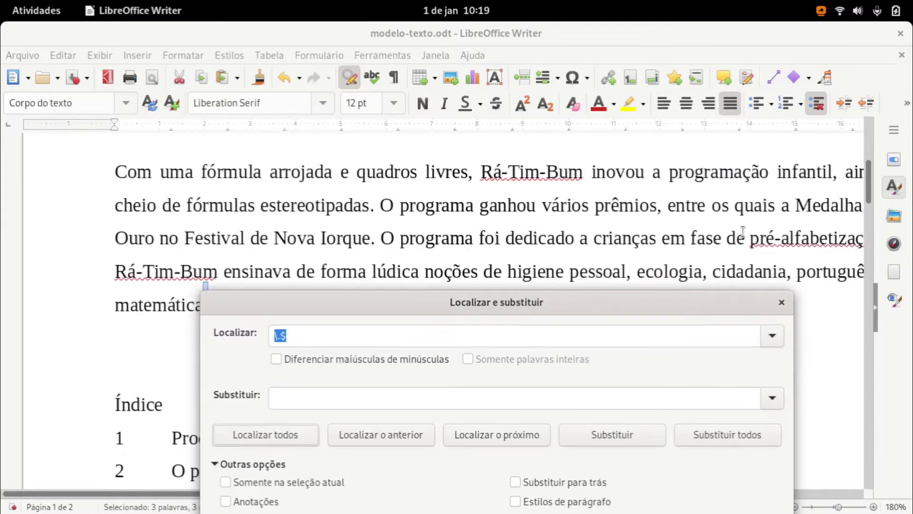
pyautogui.scroll(-2, 213, 196)
pyautogui.scroll(2, 215, 197)
pyautogui.scroll(5, 215, 196)
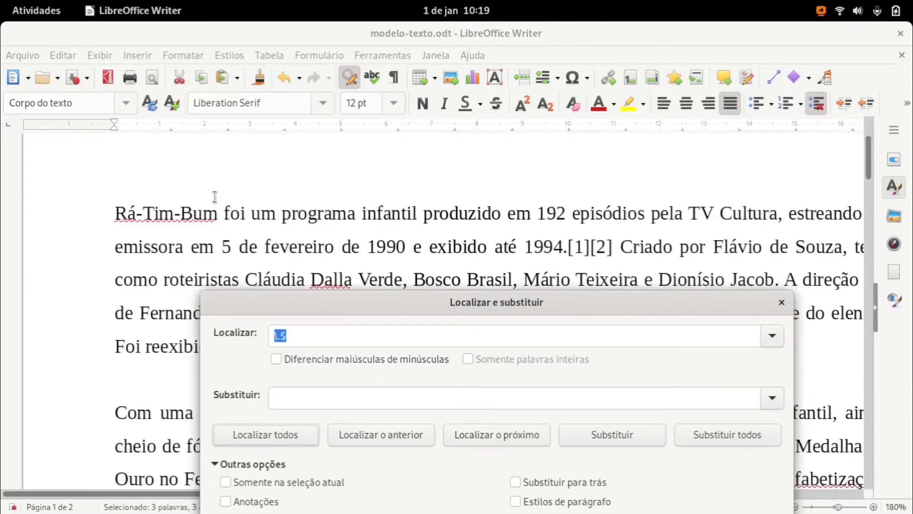
pyautogui.scroll(-2, 257, 254)
# Find all full stops anywhere in the text with the pattern \. and review the matches above the index.
pyautogui.click(325, 335)
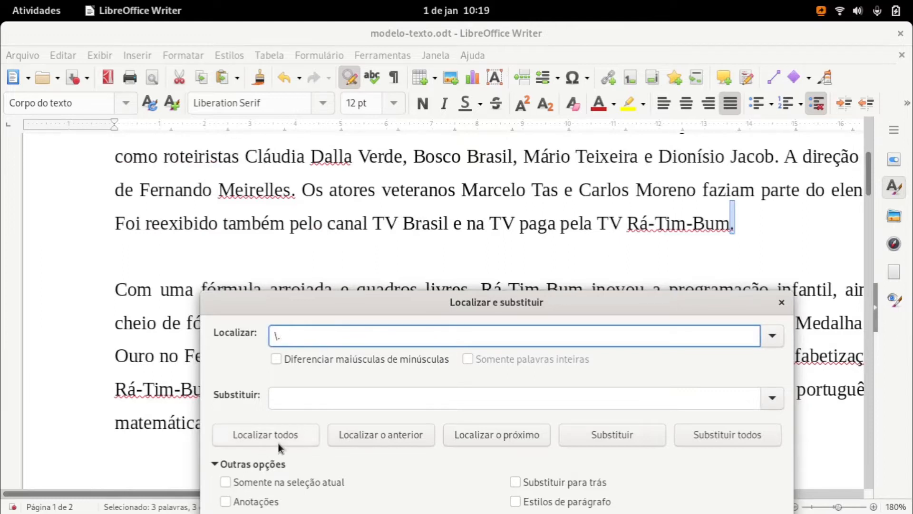
pyautogui.click(225, 440)
pyautogui.scroll(-3, 397, 241)
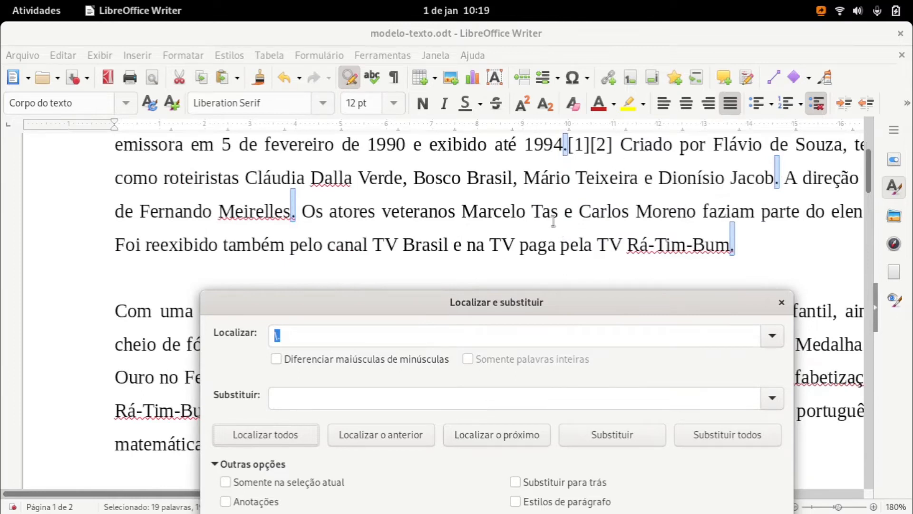
pyautogui.scroll(-3, 554, 221)
pyautogui.scroll(-2, 554, 222)
# Find all occurrences of the digit 1 anywhere in the text.
pyautogui.click(320, 341)
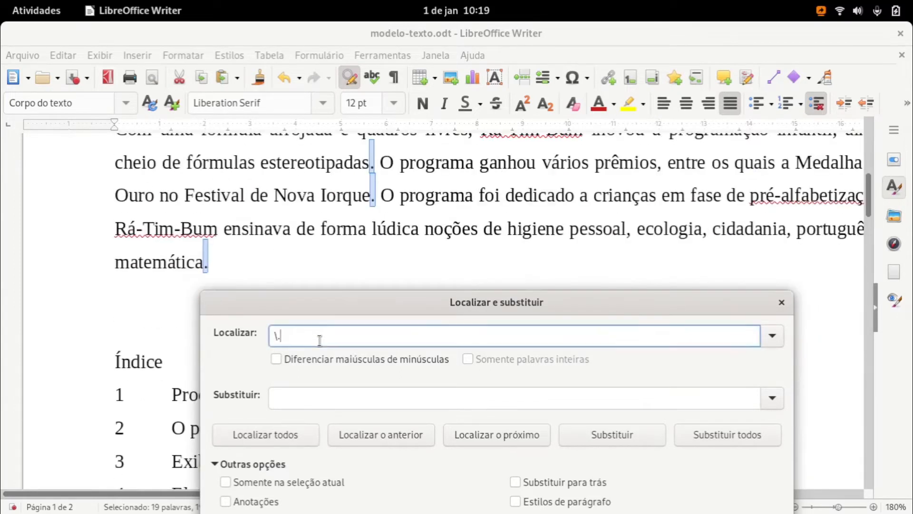
pyautogui.press('BackSpace')
pyautogui.press('BackSpace')
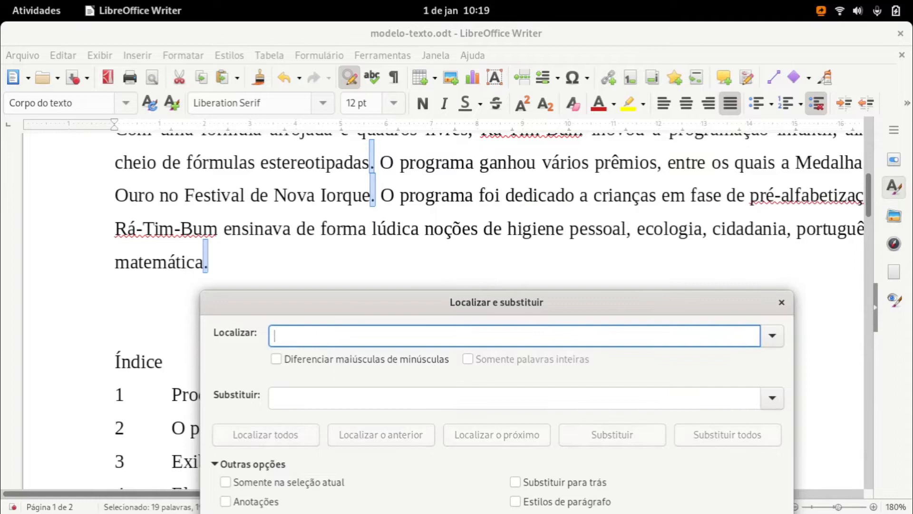
pyautogui.write('1')
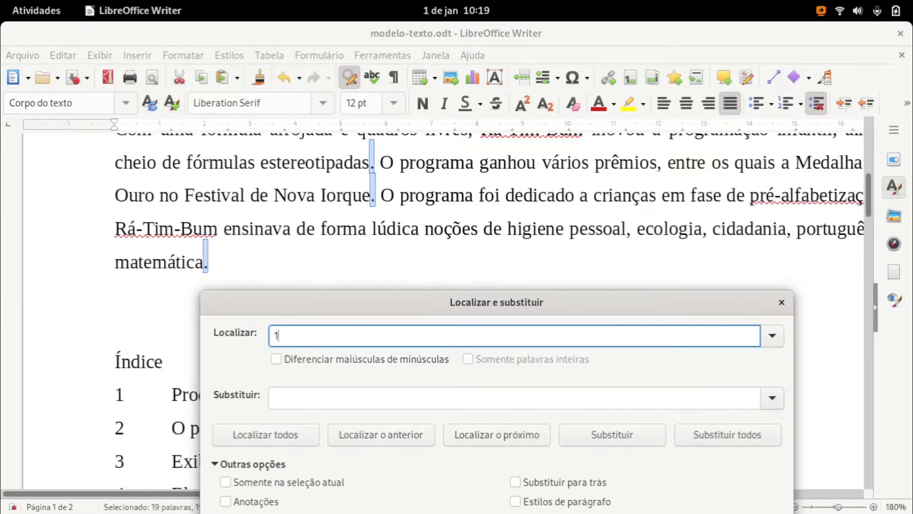
pyautogui.press('Return')
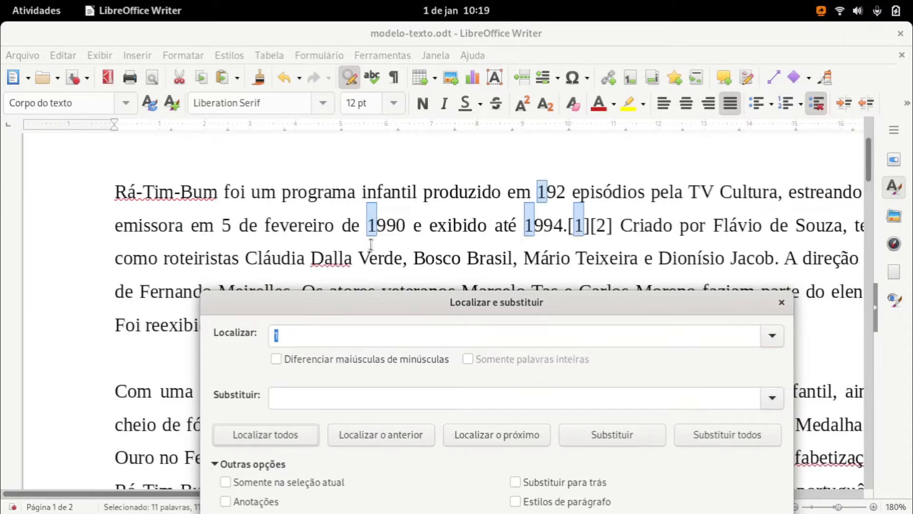
# Find all paragraphs starting with 1 using the pattern ^1, and review the matches in the index.
pyautogui.click(315, 336)
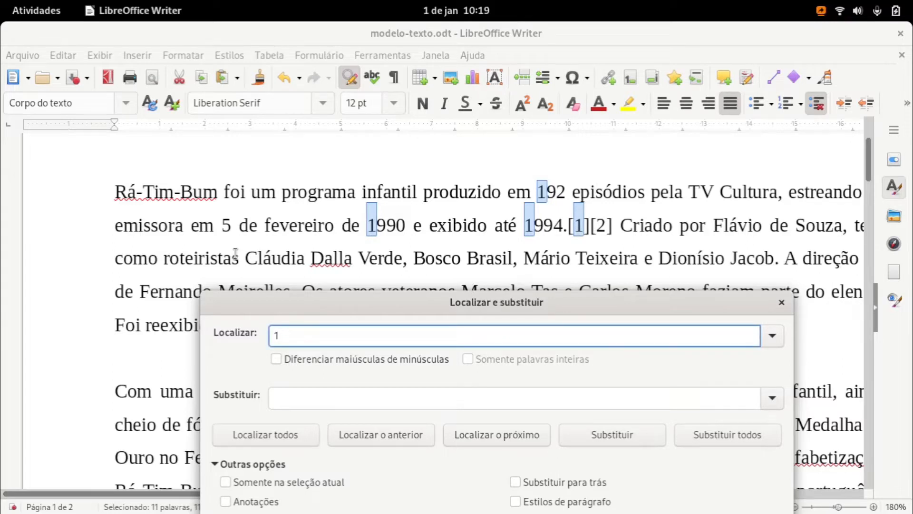
pyautogui.write('^')
pyautogui.click(293, 433)
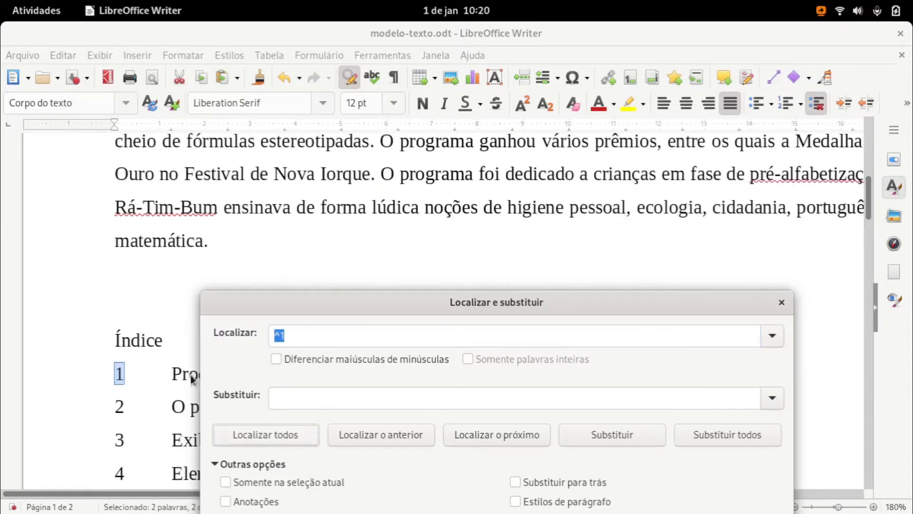
pyautogui.scroll(-3, 162, 352)
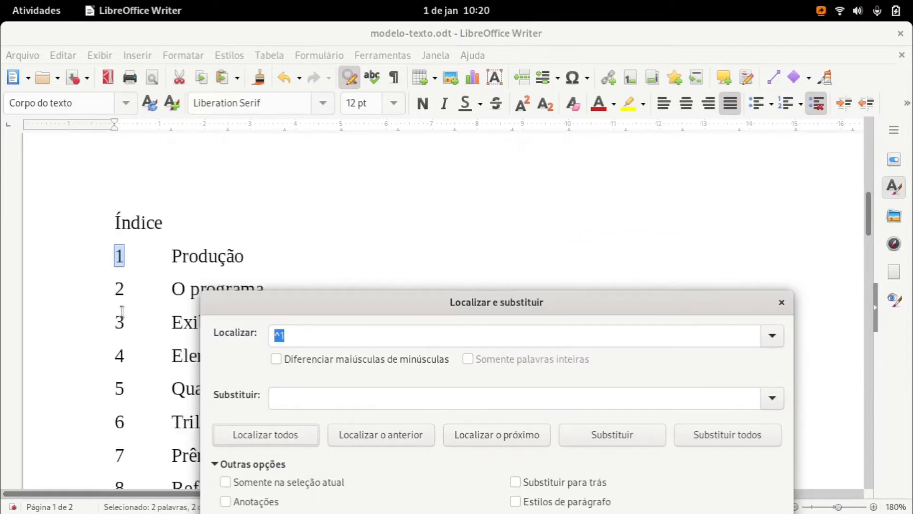
pyautogui.scroll(-2, 94, 472)
# Find all paragraphs ending in 1 with the pattern 1$, and move the search dialog aside to inspect the index lines.
pyautogui.click(281, 336)
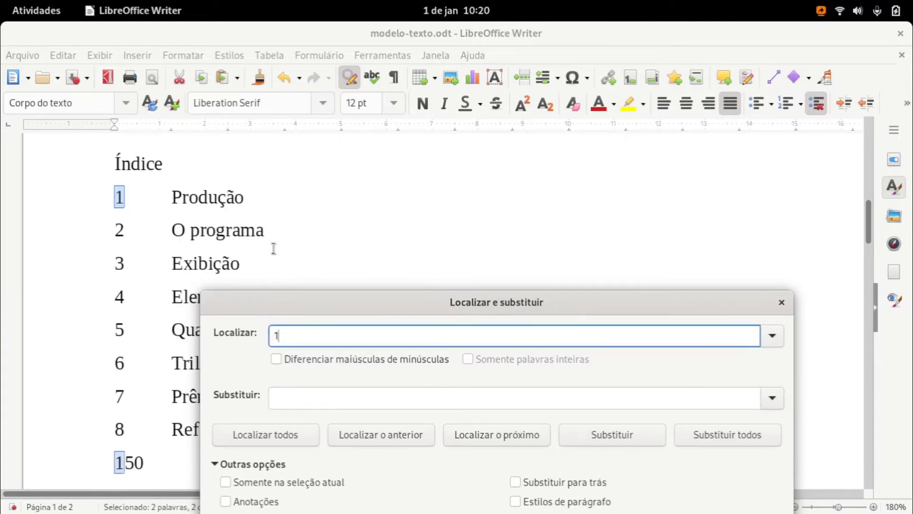
pyautogui.write('$')
pyautogui.click(297, 440)
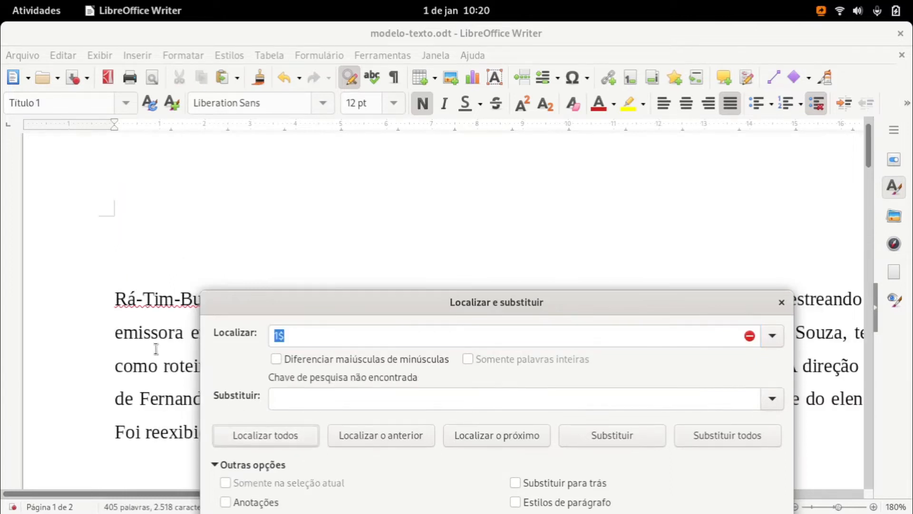
pyautogui.scroll(14, 156, 348)
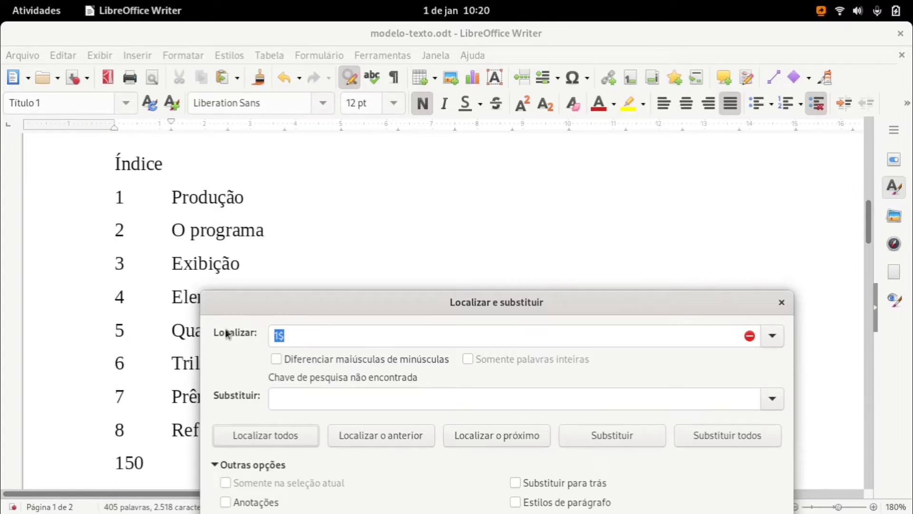
pyautogui.scroll(-2, 182, 381)
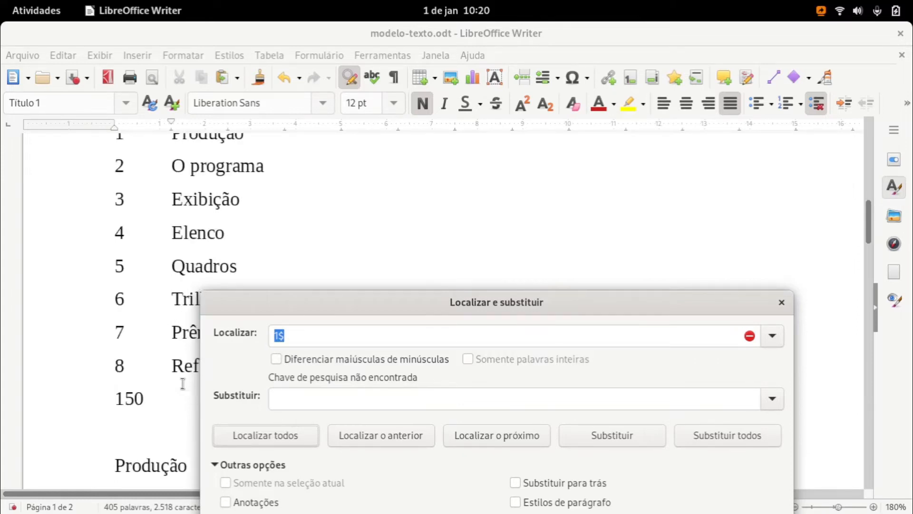
pyautogui.moveTo(261, 309); pyautogui.dragTo(380, 332)
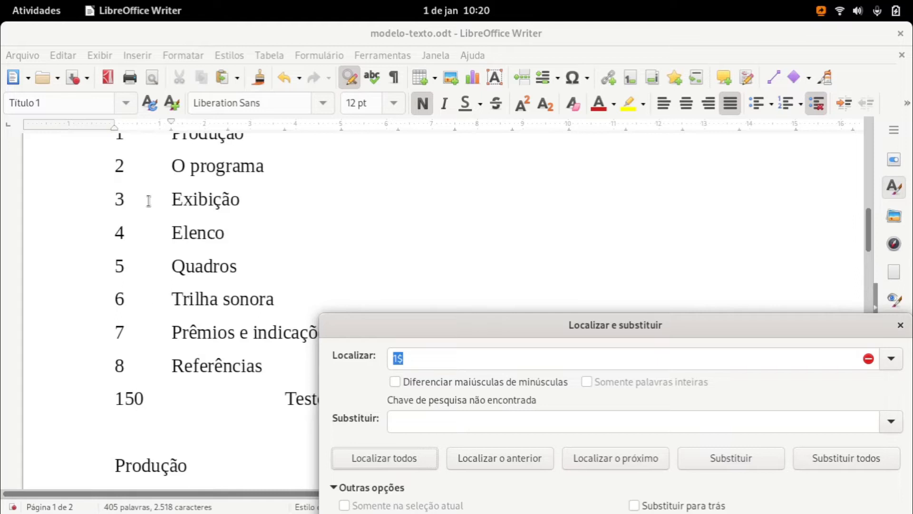
pyautogui.scroll(2, 156, 407)
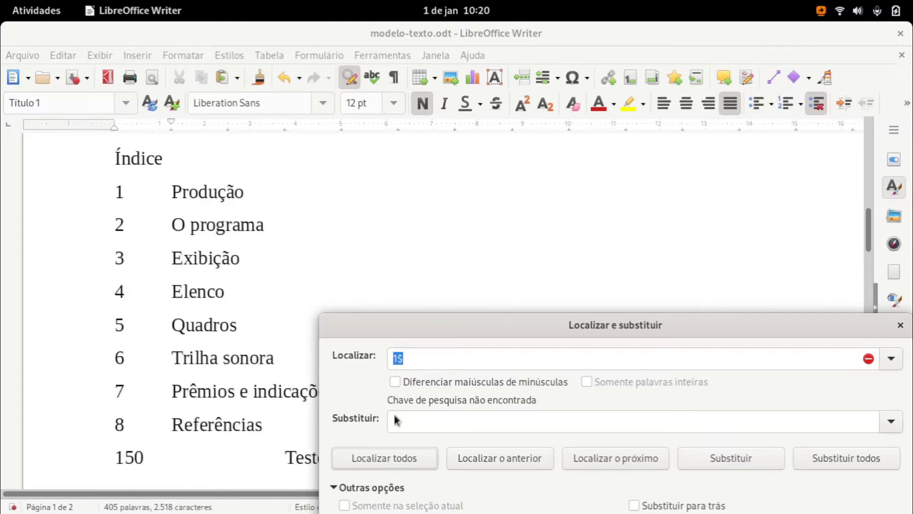
# Find all single digits at paragraph starts with the pattern ^[0-9].
pyautogui.click(427, 358)
pyautogui.press('BackSpace')
pyautogui.press('BackSpace')
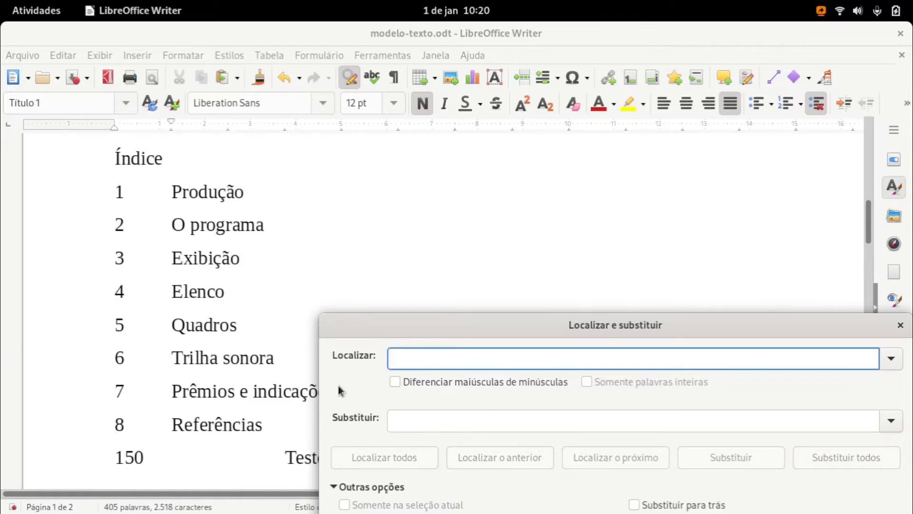
pyautogui.write('^')
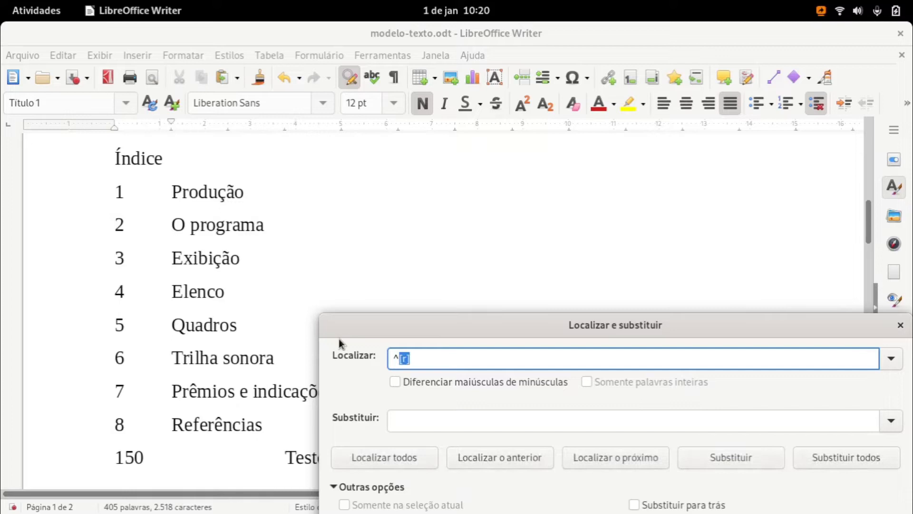
pyautogui.press('BackSpace')
pyautogui.write('[0-9]')
pyautogui.click(387, 464)
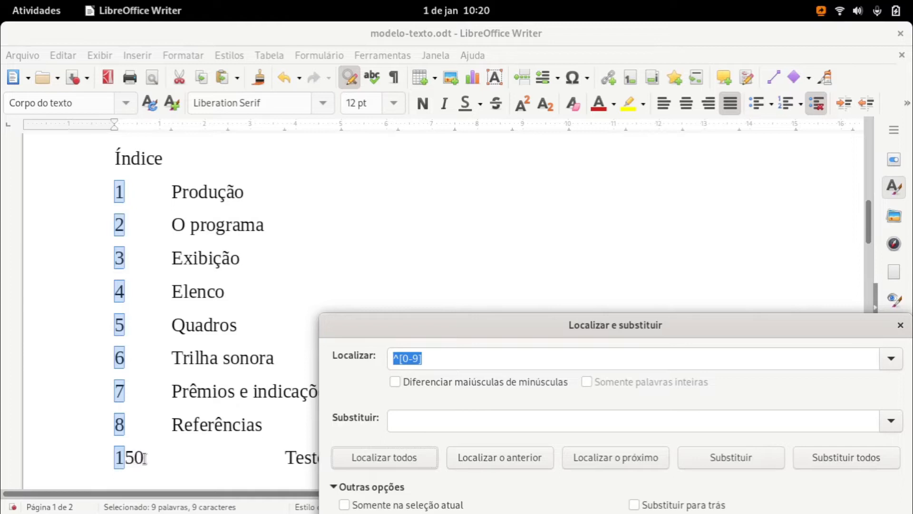
# Find all paragraph starts with exactly two consecutive digits matched, using the pattern ^[0-9]{2}.
pyautogui.click(443, 359)
pyautogui.write('{2')
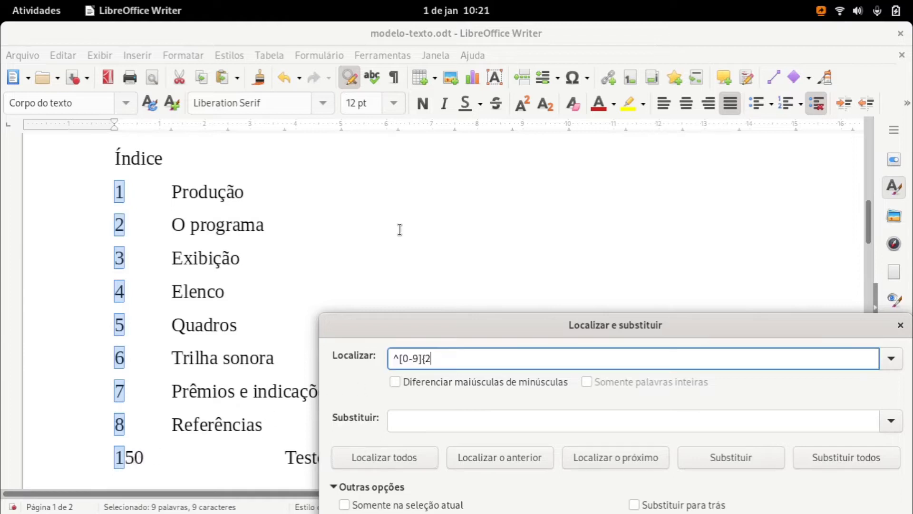
pyautogui.press('BackSpace')
pyautogui.press('BackSpace')
pyautogui.write('{2}')
pyautogui.click(385, 455)
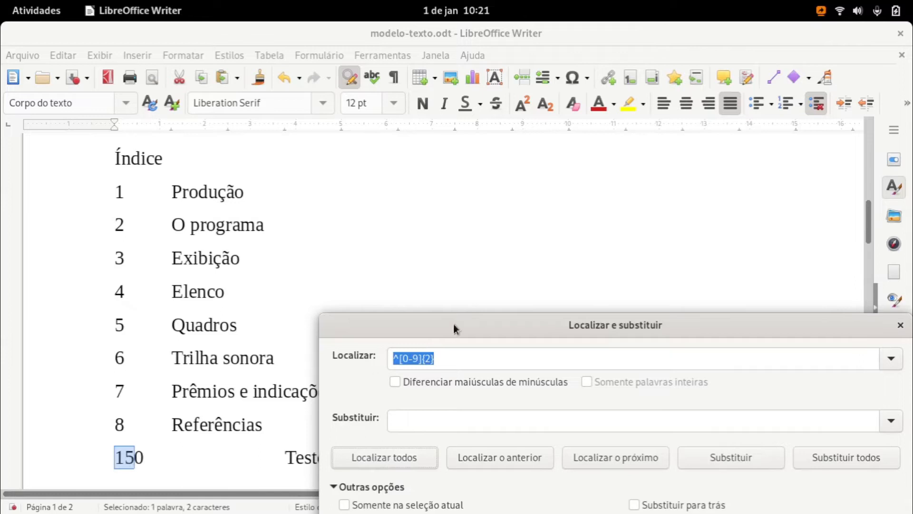
# Find all three-digit matches at paragraph starts with the pattern ^[0-9]{3}.
pyautogui.click(442, 351)
pyautogui.press('BackSpace')
pyautogui.write('3}')
pyautogui.click(402, 459)
# Replace the digit quantifier with + and find all paragraph-initial numbers of any length with ^[0-9]+.
pyautogui.click(439, 360)
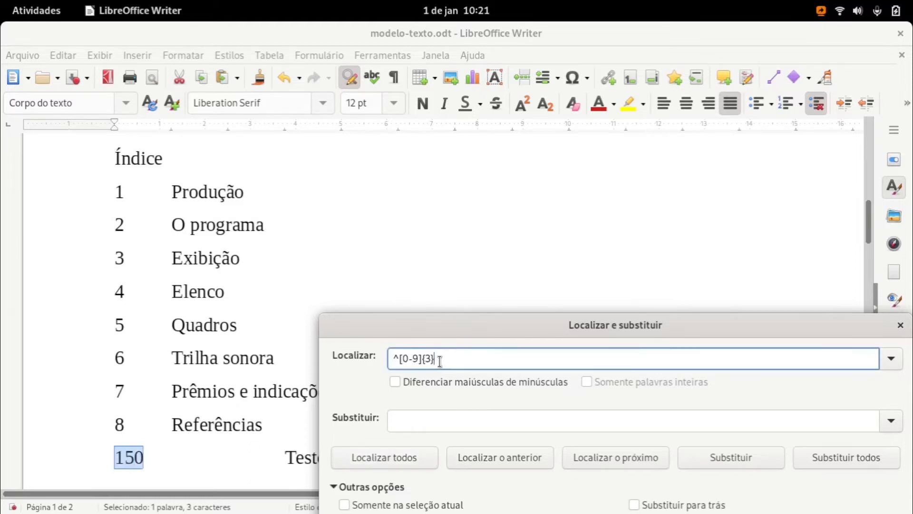
pyautogui.press('BackSpace')
pyautogui.press('BackSpace')
pyautogui.press('BackSpace')
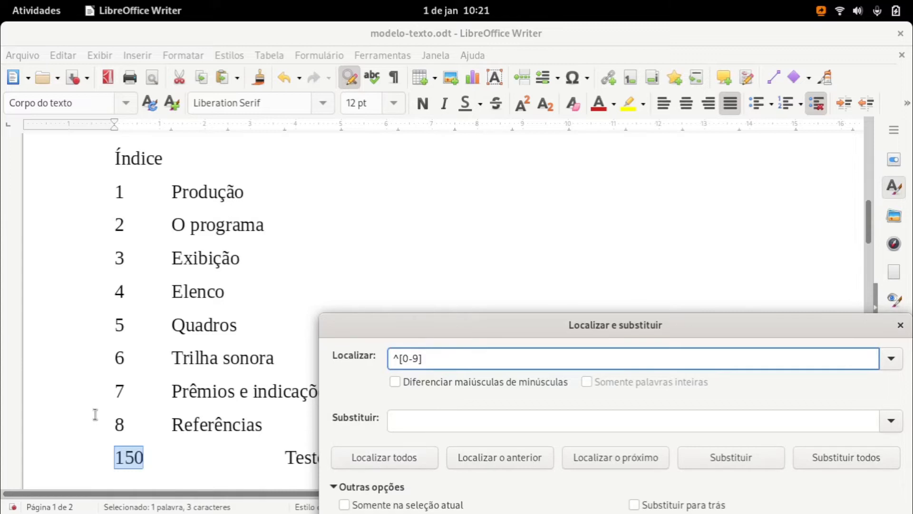
pyautogui.write('+')
pyautogui.click(387, 457)
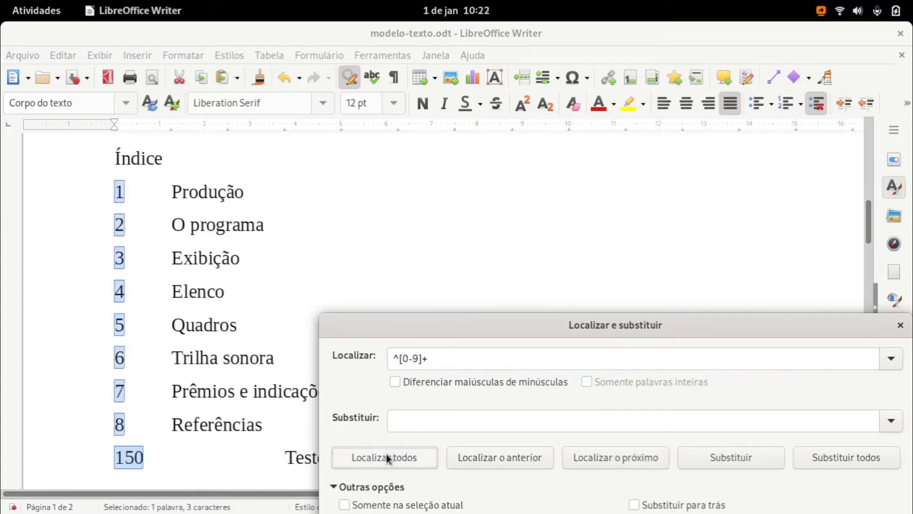
# Extend the pattern to ^[0-9]+\s and find all paragraph-initial numbers together with one following whitespace character.
pyautogui.click(409, 359)
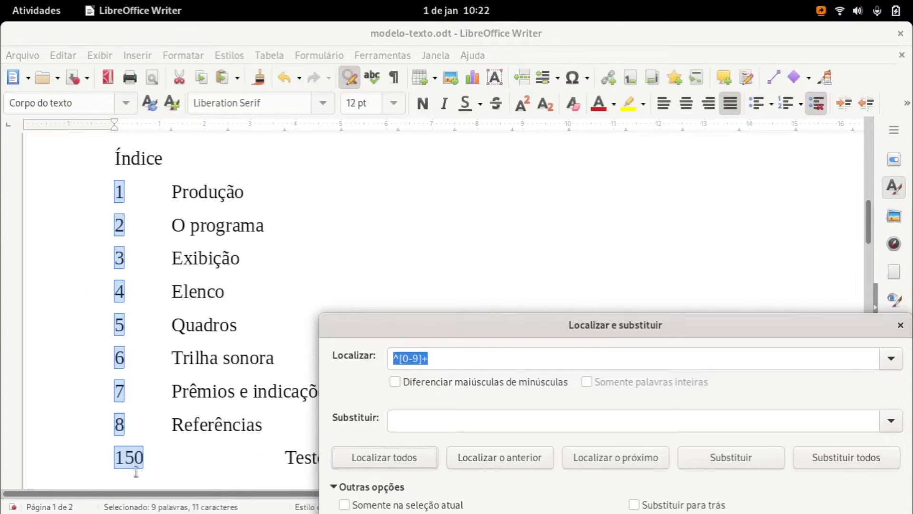
pyautogui.click(469, 356)
pyautogui.write('\\s')
pyautogui.press('Delete')
pyautogui.click(404, 461)
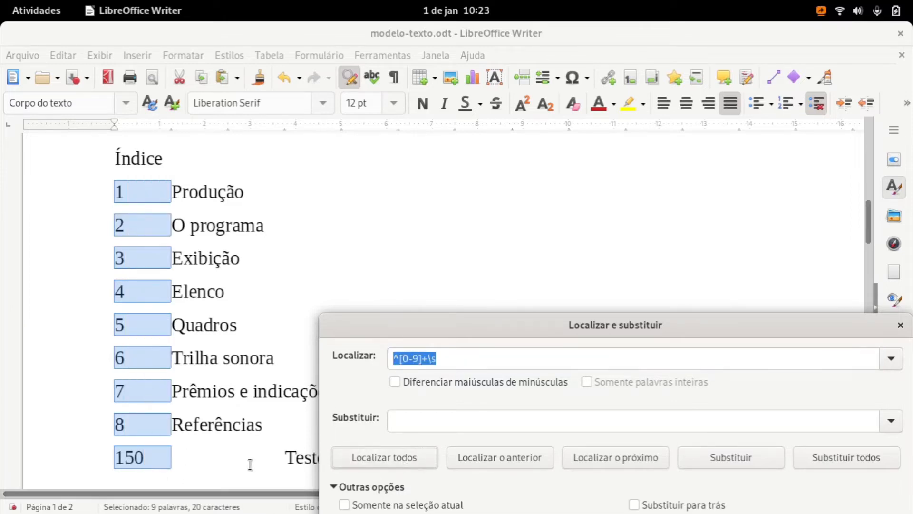
# Extend the pattern to ^[0-9]+\s+ and find all leading numbers with all the whitespace that follows them.
pyautogui.click(447, 358)
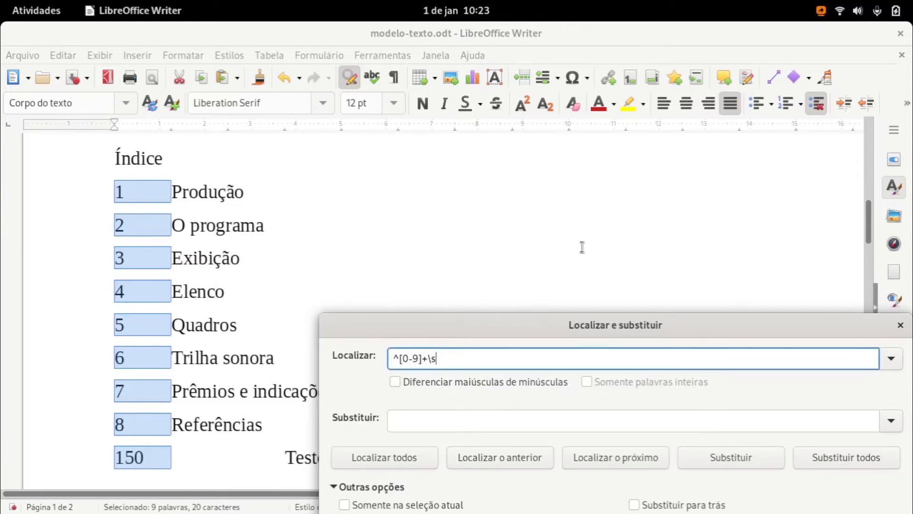
pyautogui.write('+')
pyautogui.click(406, 461)
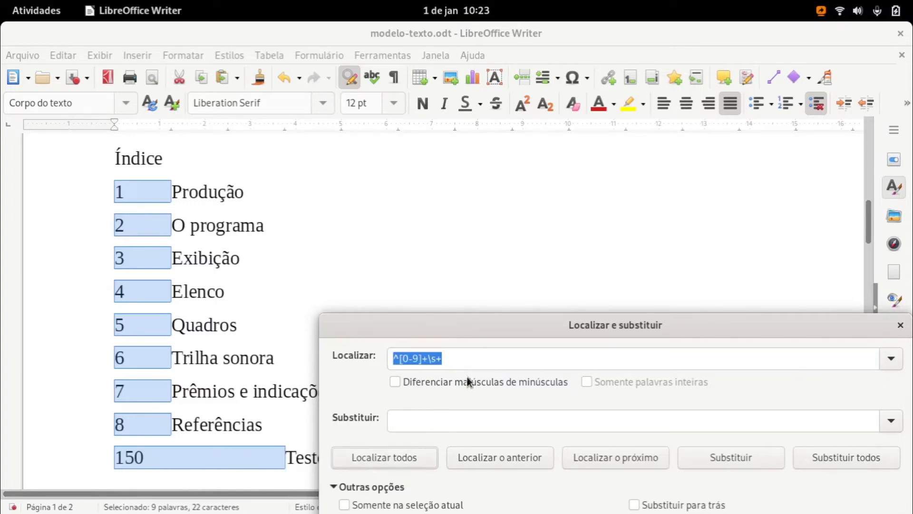
# Extend the pattern to ^[0-9]+\s+\S and find all leading numbers up to the first character of each index title.
pyautogui.click(460, 355)
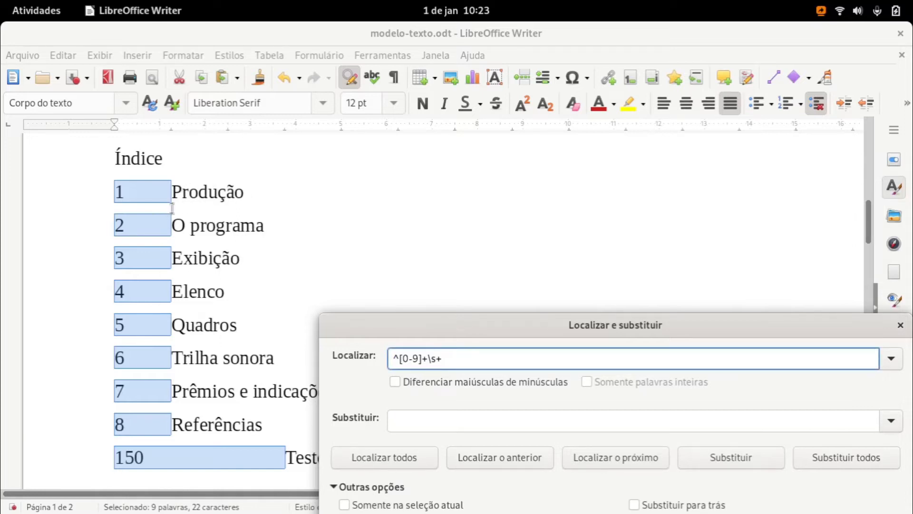
pyautogui.write('\\')
pyautogui.write('$')
pyautogui.click(416, 456)
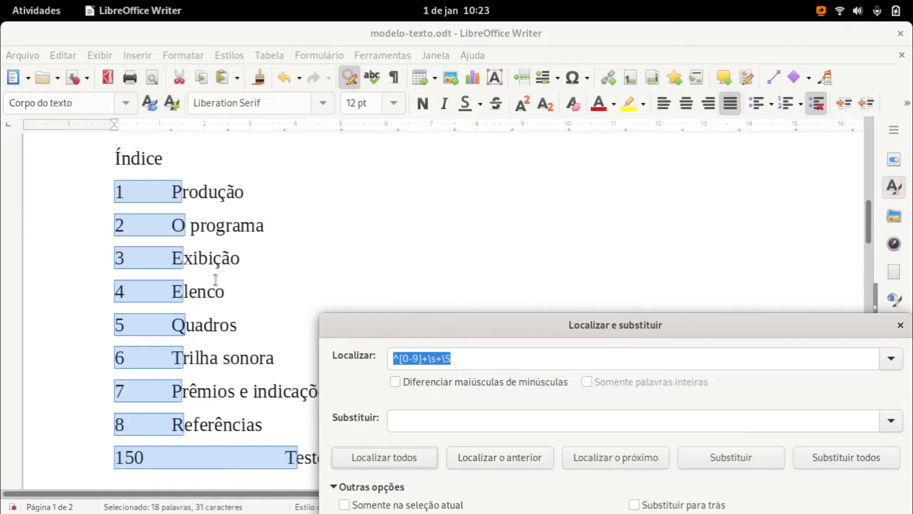
# Extend the pattern to ^[0-9]+\s+\S+ and find all leading numbers with the first word of each index title.
pyautogui.click(464, 354)
pyautogui.write('+')
pyautogui.click(387, 466)
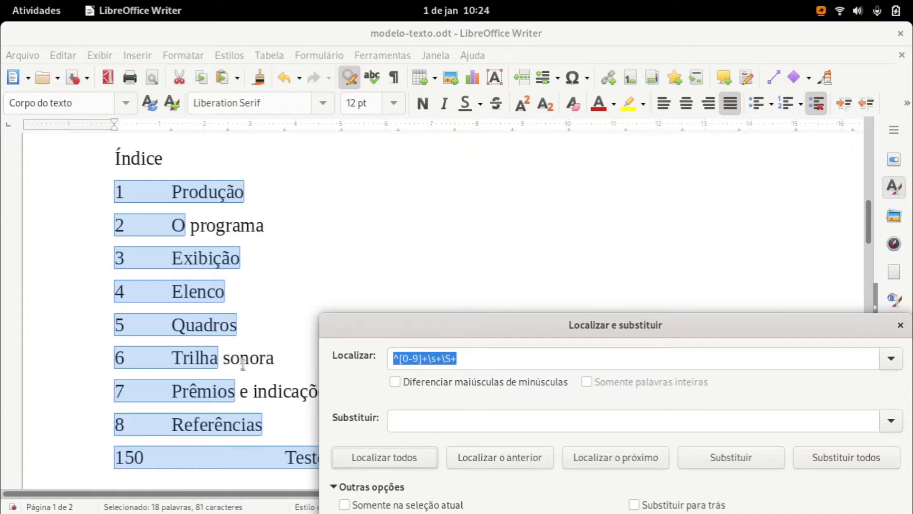
# Group the space and non-space classes as ^[0-9]+[\s+\S+]+, find all full index lines, and move the search dialog off them.
pyautogui.click(428, 358)
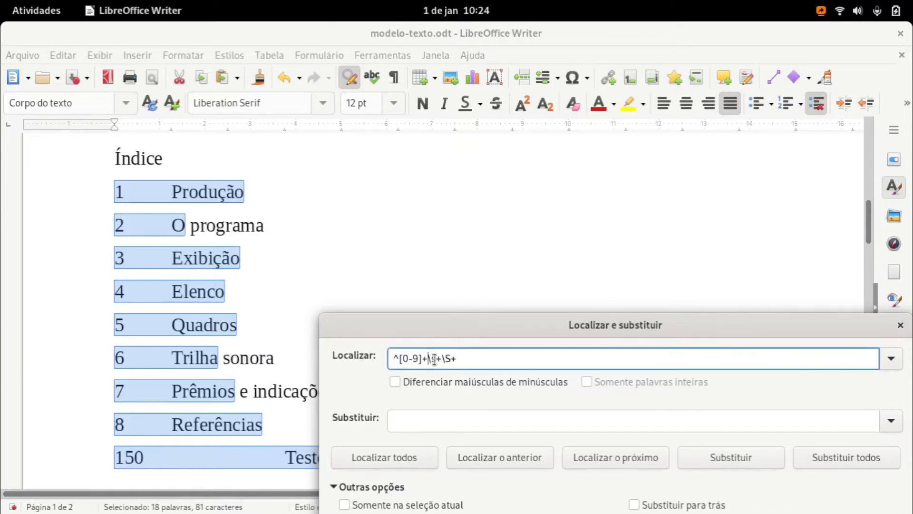
pyautogui.write('[')
pyautogui.press('End')
pyautogui.write(']+')
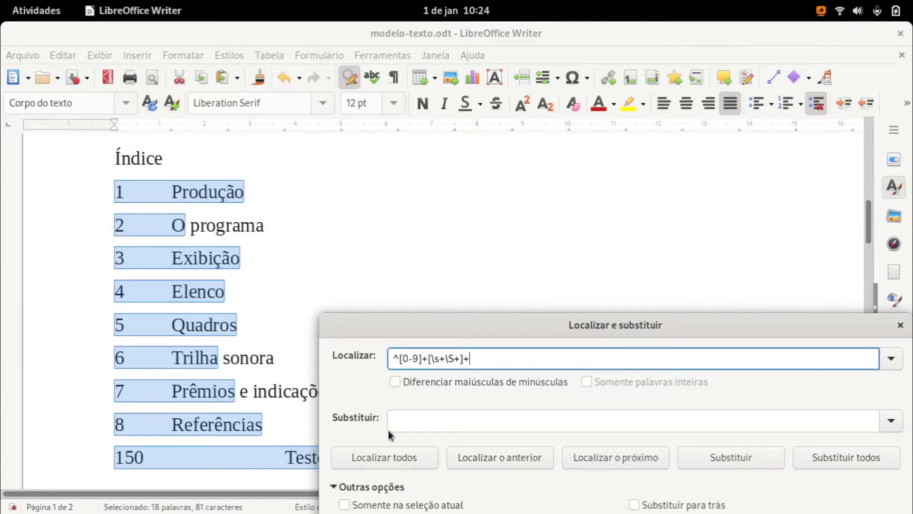
pyautogui.click(387, 460)
pyautogui.moveTo(407, 327); pyautogui.dragTo(455, 314)
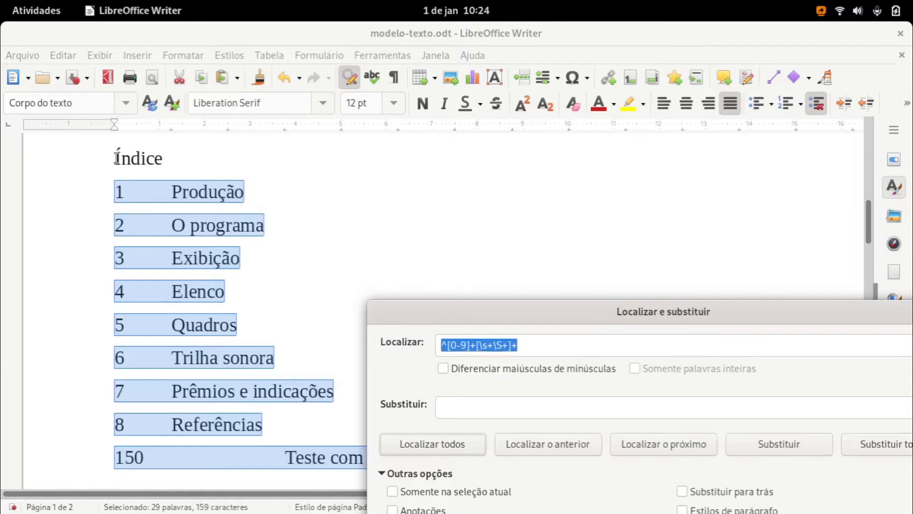
# Add the index heading as an alternative, giving ^[0-9]+[\s+\S+]+|Índice, and find all matches.
pyautogui.moveTo(116, 157); pyautogui.dragTo(162, 165)
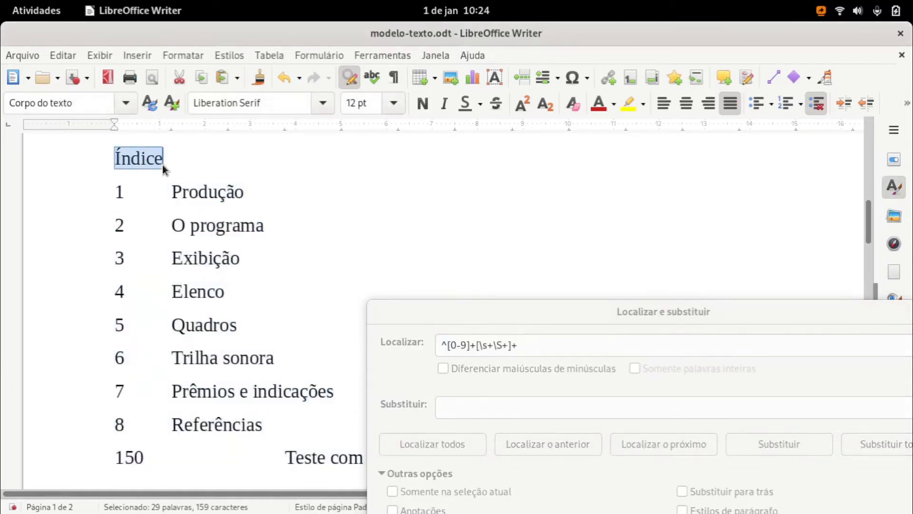
pyautogui.click(525, 345)
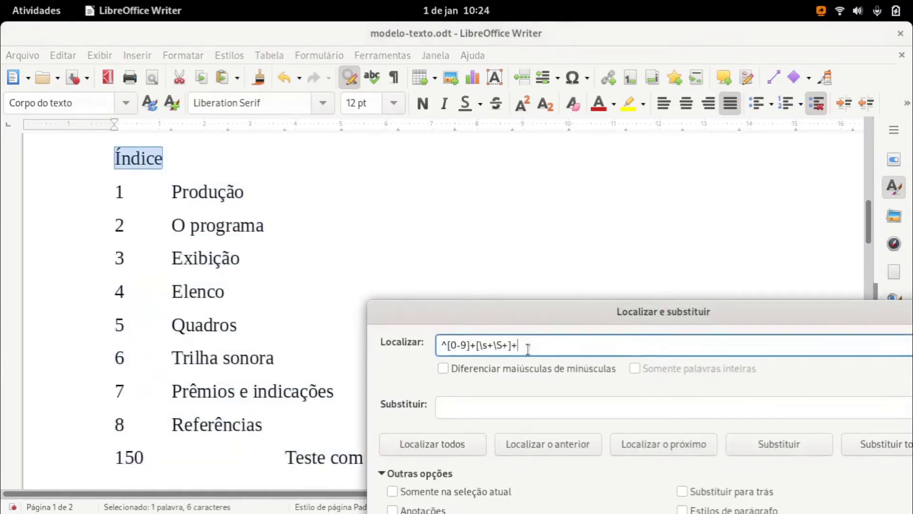
pyautogui.click(456, 443)
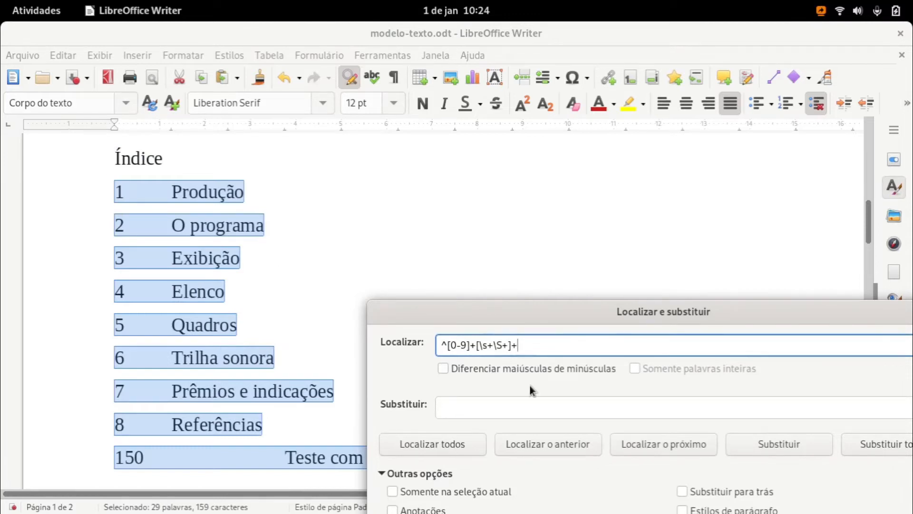
pyautogui.click(462, 441)
pyautogui.click(560, 343)
pyautogui.write('Índice')
pyautogui.click(460, 447)
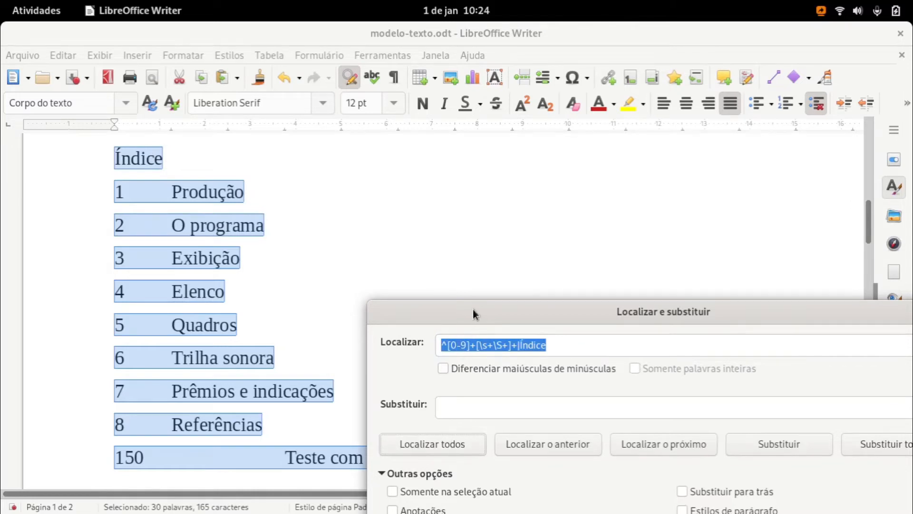
# Replace all matches of the index pattern with nothing and check the area where the index was.
pyautogui.moveTo(473, 309); pyautogui.dragTo(449, 177)
pyautogui.click(433, 280)
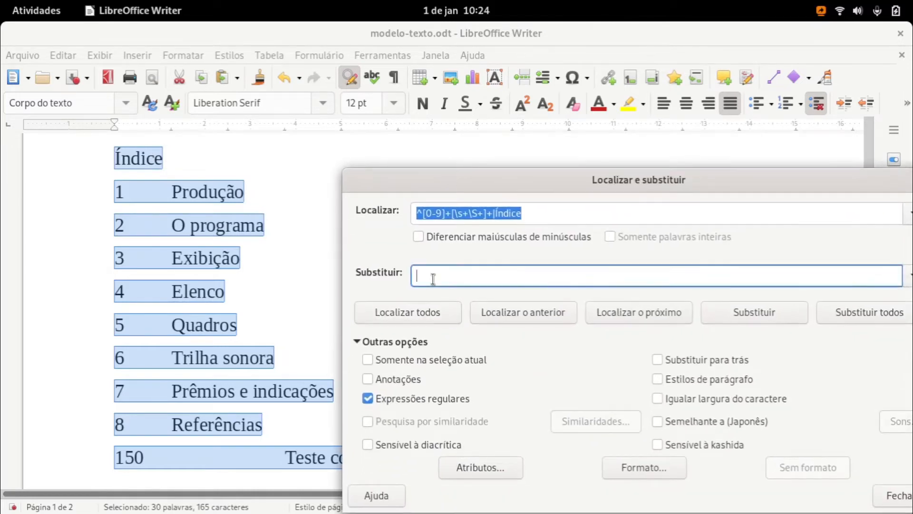
pyautogui.click(847, 311)
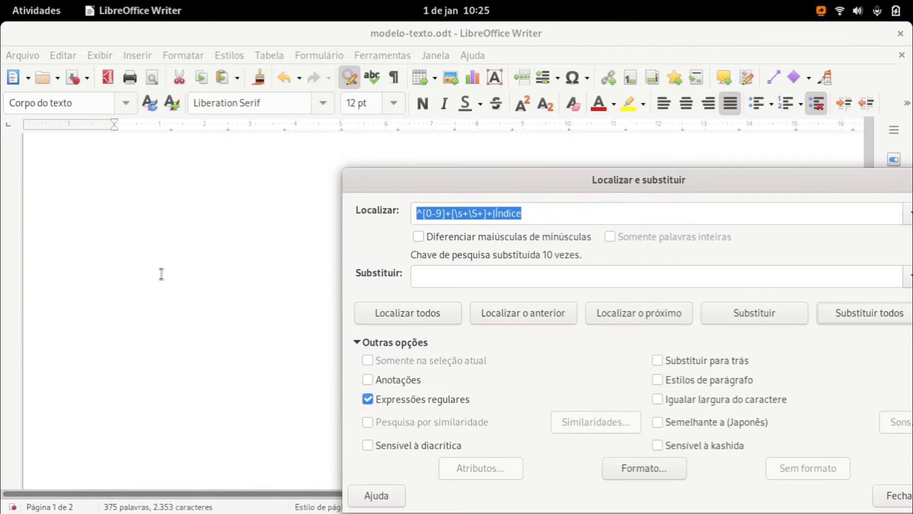
pyautogui.scroll(5, 162, 274)
pyautogui.scroll(3, 161, 274)
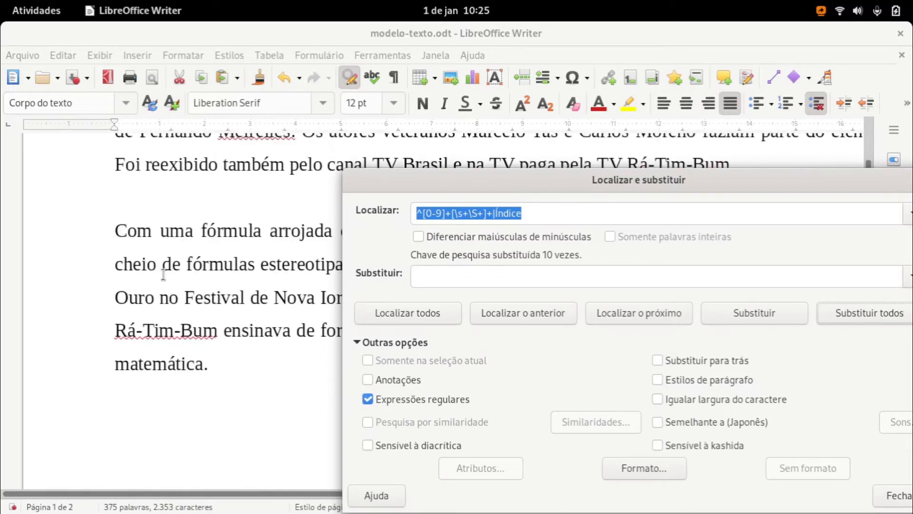
pyautogui.scroll(-3, 157, 275)
pyautogui.scroll(-2, 158, 289)
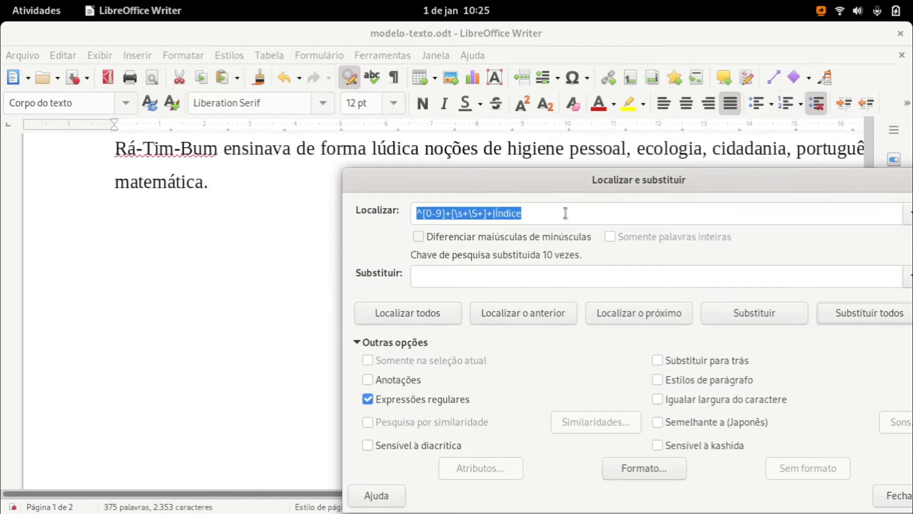
# Replace the search pattern with ^$ and find all empty paragraphs.
pyautogui.click(561, 209)
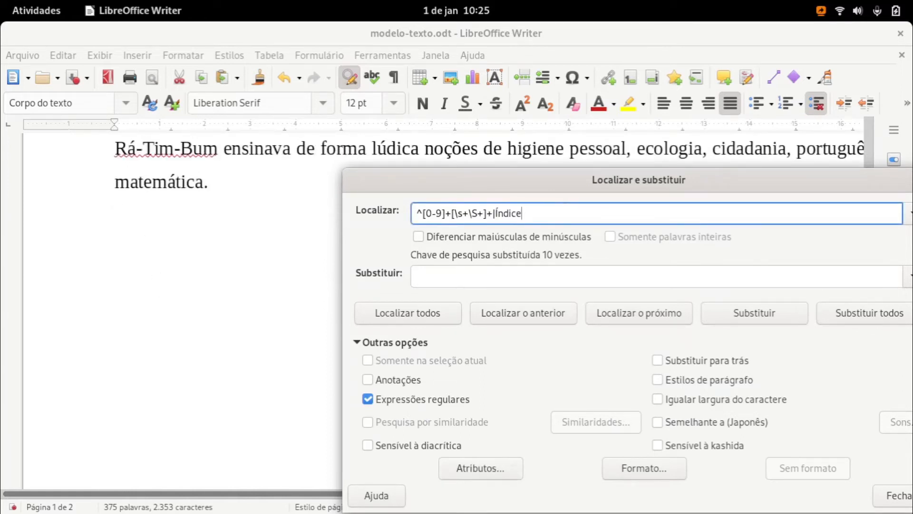
pyautogui.press('BackSpace')
pyautogui.press('BackSpace')
pyautogui.press('BackSpace')
pyautogui.press('BackSpace')
pyautogui.press('BackSpace')
pyautogui.press('BackSpace')
pyautogui.press('BackSpace')
pyautogui.press('BackSpace')
pyautogui.press('BackSpace')
pyautogui.press('BackSpace')
pyautogui.press('BackSpace')
pyautogui.press('BackSpace')
pyautogui.press('BackSpace')
pyautogui.press('BackSpace')
pyautogui.press('BackSpace')
pyautogui.press('BackSpace')
pyautogui.press('BackSpace')
pyautogui.press('BackSpace')
pyautogui.press('BackSpace')
pyautogui.press('BackSpace')
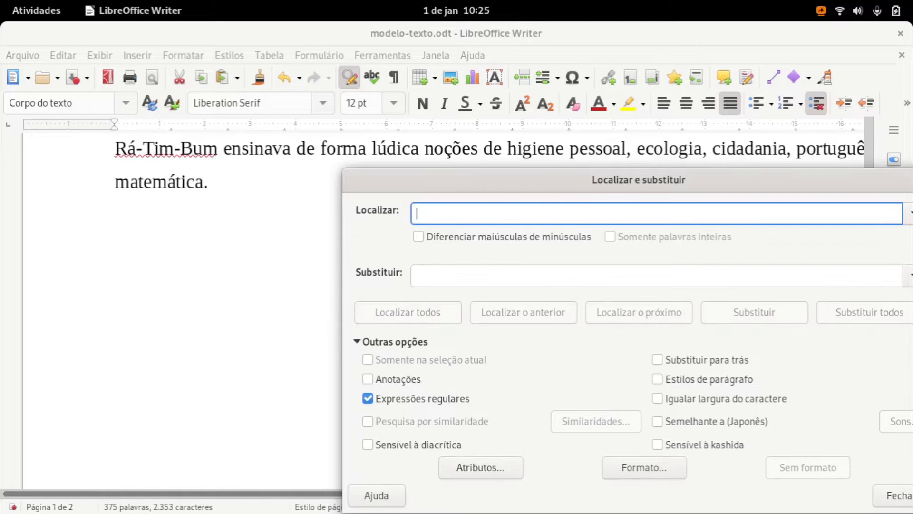
pyautogui.write('^')
pyautogui.write('$')
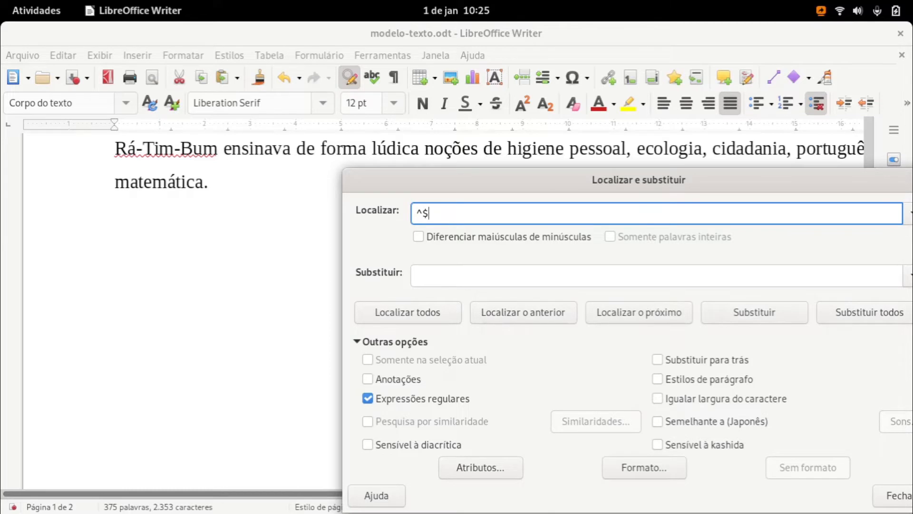
pyautogui.press('BackSpace')
pyautogui.write('$')
pyautogui.click(436, 310)
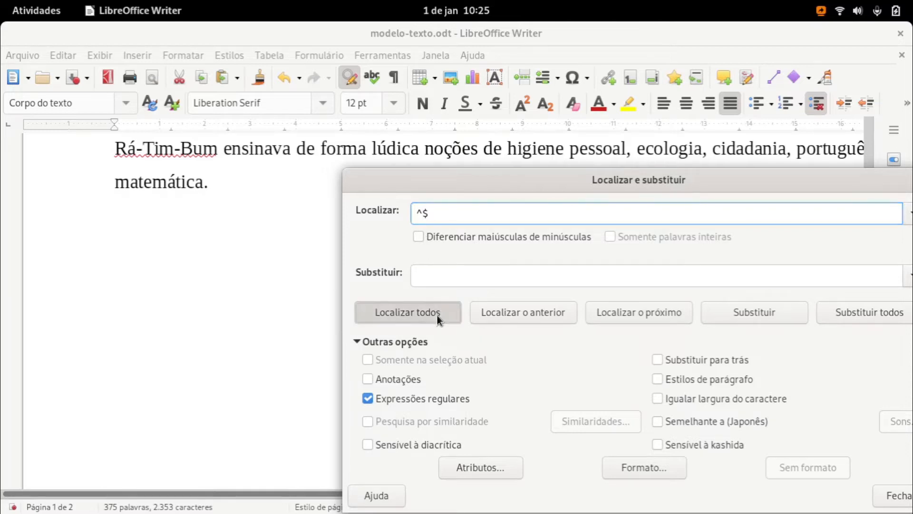
# Review the matched empty paragraphs and replace them all with nothing to close up the text.
pyautogui.scroll(-10, 243, 297)
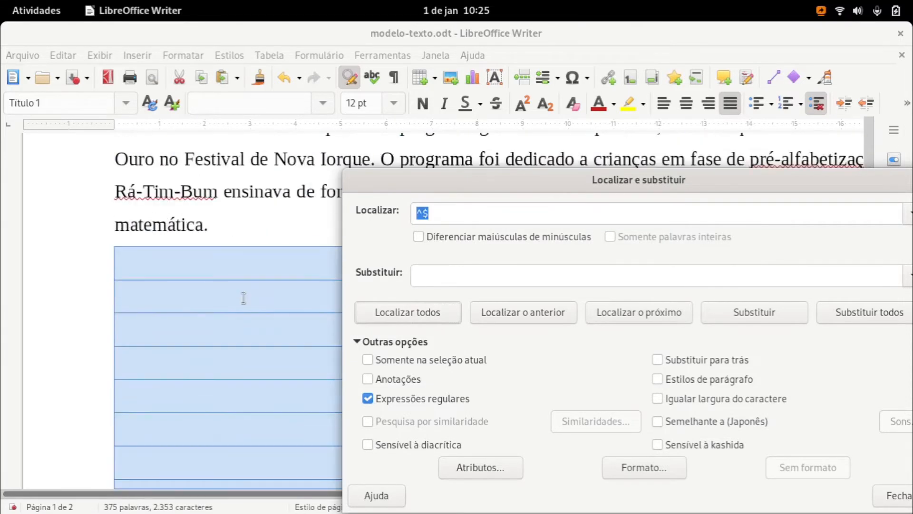
pyautogui.scroll(-4, 244, 298)
pyautogui.scroll(10, 243, 297)
pyautogui.scroll(5, 243, 297)
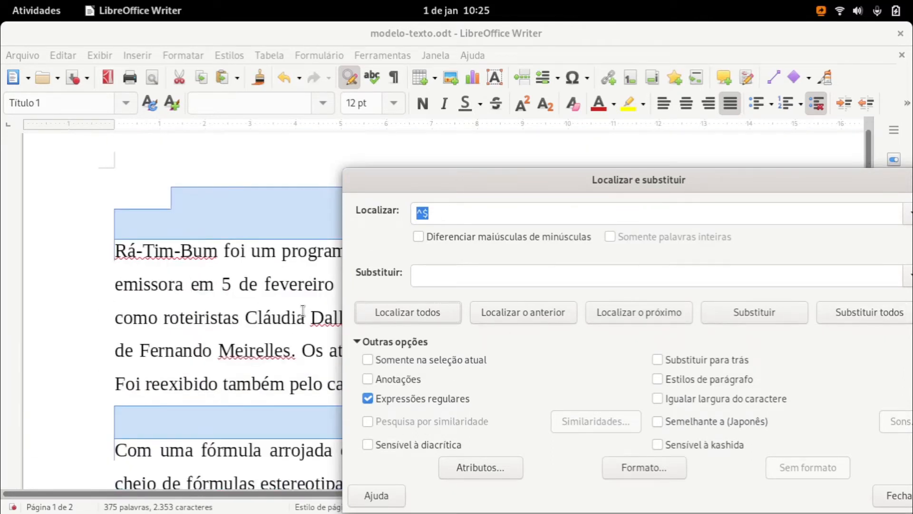
pyautogui.scroll(-2, 319, 315)
pyautogui.click(880, 308)
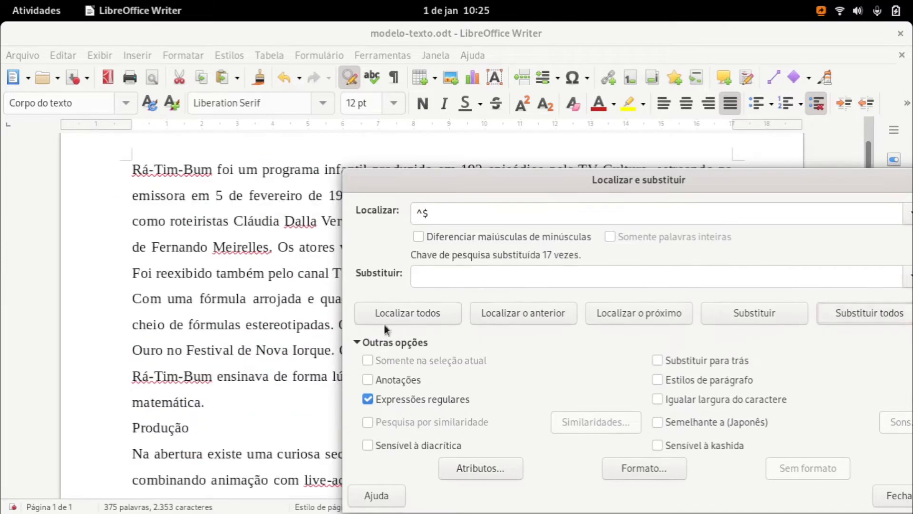
pyautogui.scroll(-6, 153, 349)
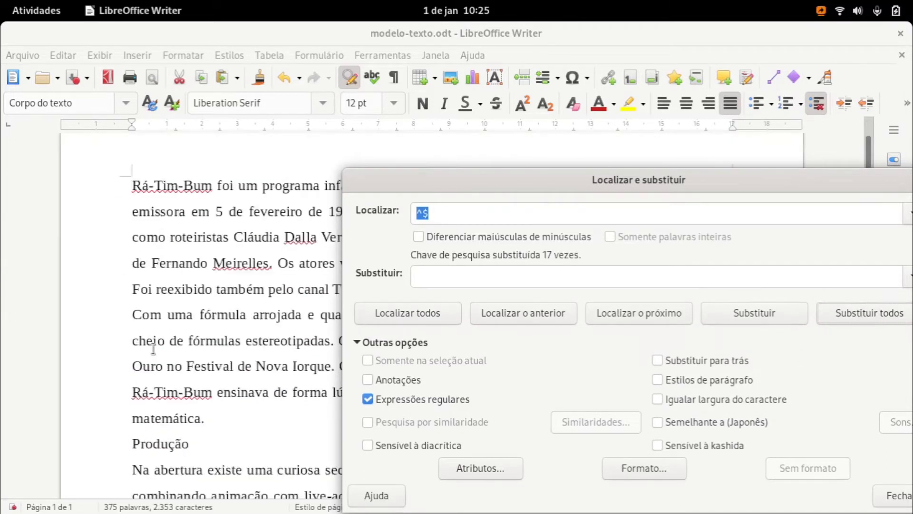
pyautogui.scroll(7, 153, 349)
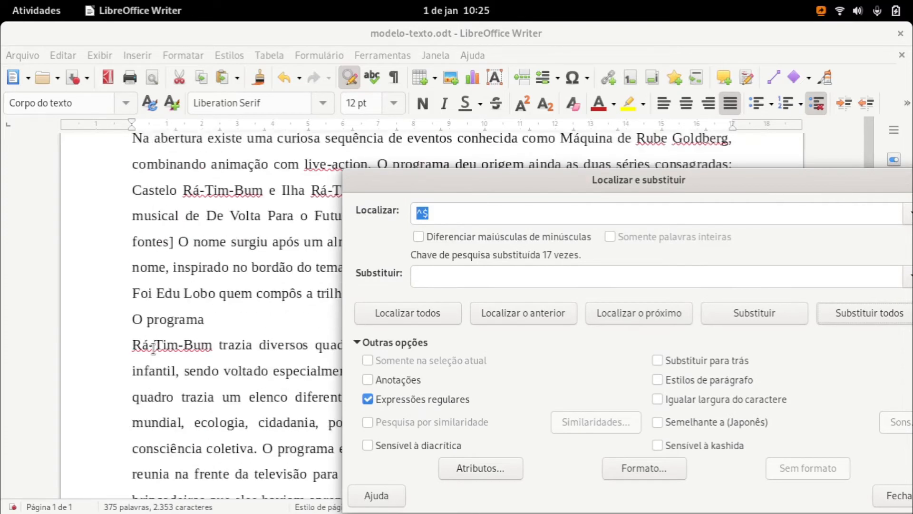
# Set the search pattern to [\[0-9]+] and find all bracketed reference numbers, keeping the opening paragraph in view.
pyautogui.moveTo(506, 187); pyautogui.dragTo(419, 374)
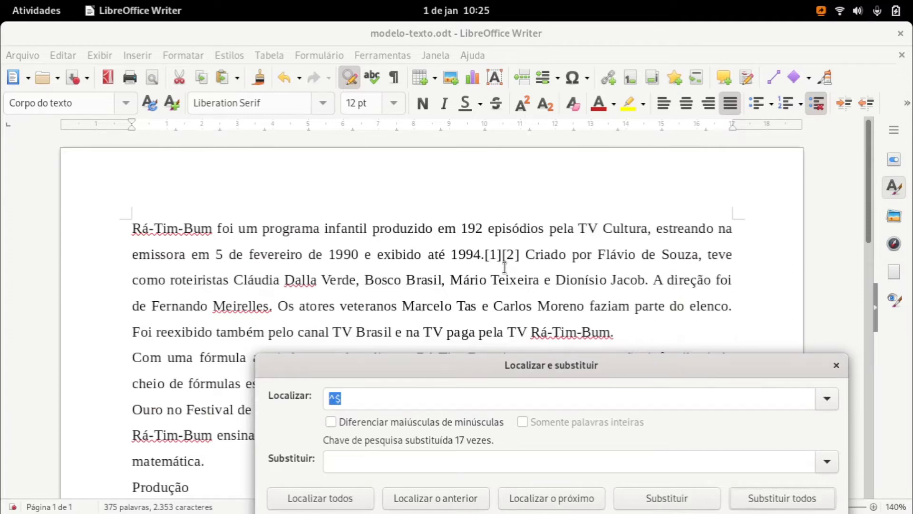
pyautogui.click(357, 394)
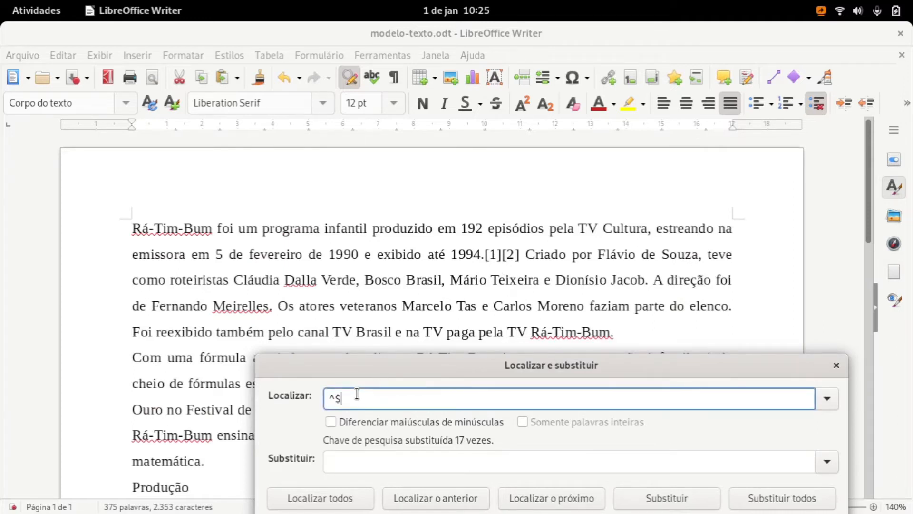
pyautogui.press('BackSpace')
pyautogui.press('BackSpace')
pyautogui.write('[')
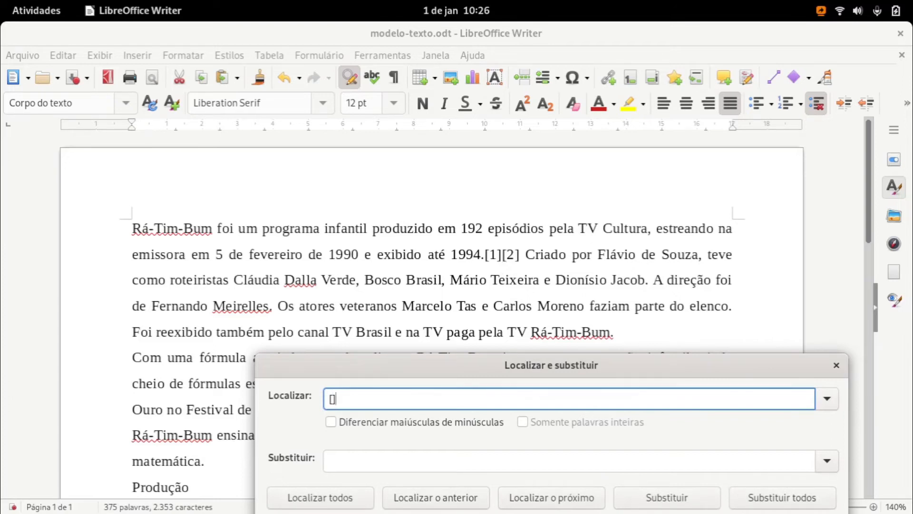
pyautogui.write('\\[0-9]+')
pyautogui.click(331, 498)
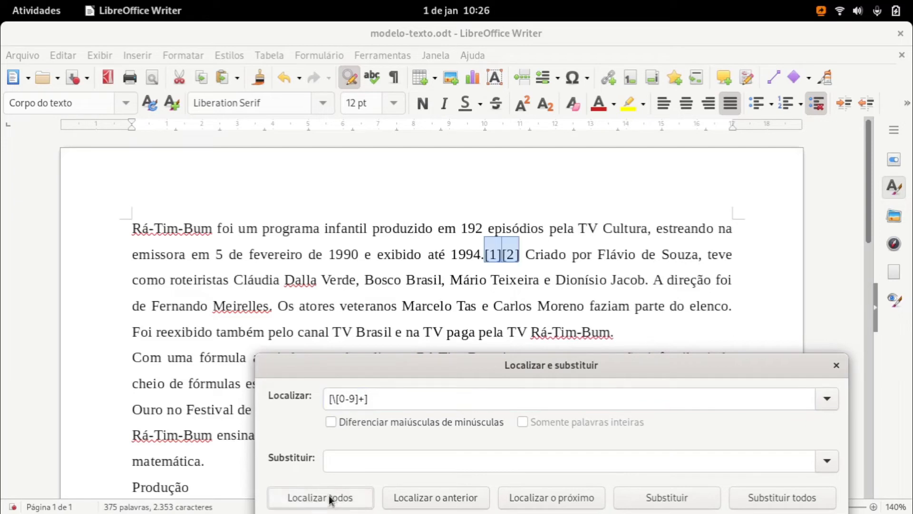
# Replace all bracketed reference numbers with nothing and close the search dialog.
pyautogui.moveTo(479, 365); pyautogui.dragTo(497, 209)
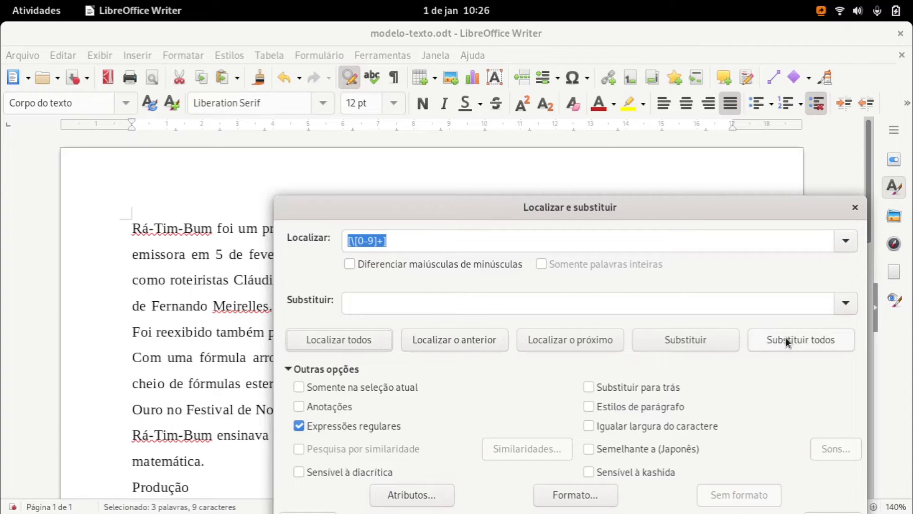
pyautogui.click(799, 338)
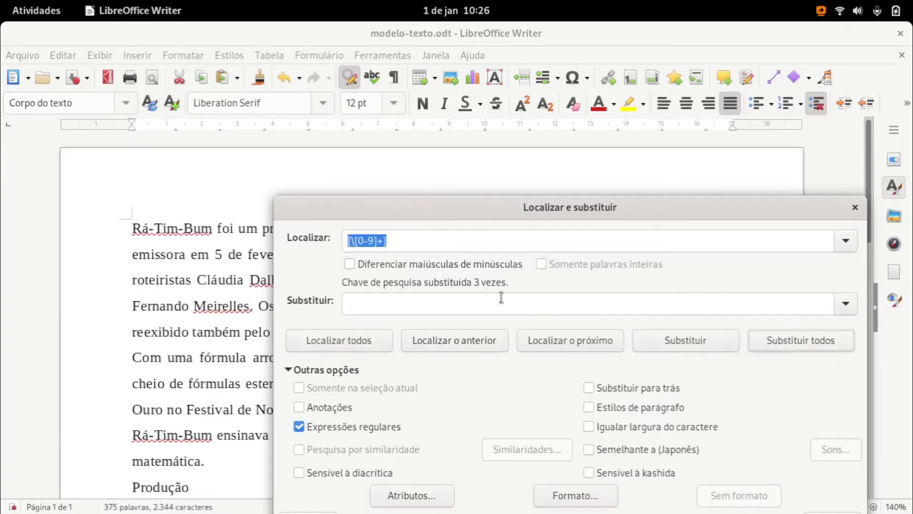
pyautogui.click(855, 208)
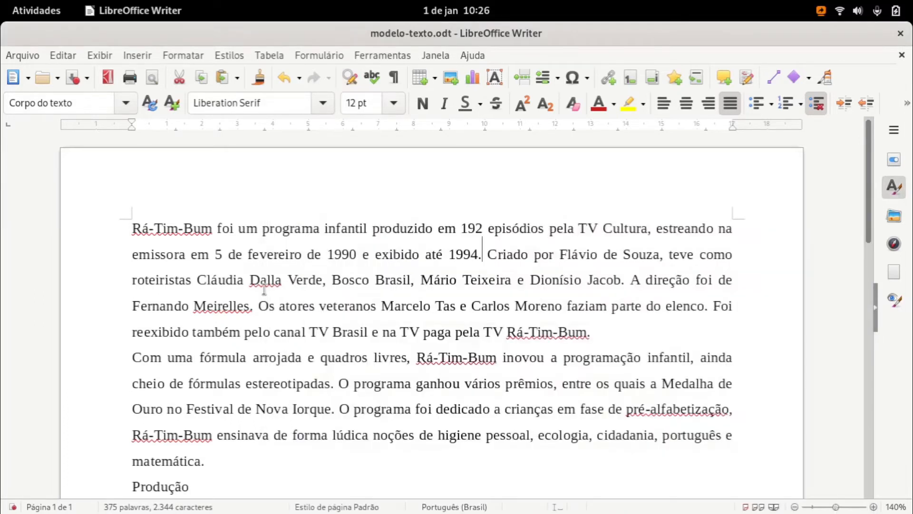
# Apply the Corpo do texto paragraph style to the whole document.
pyautogui.hotkey('ctrl', 'a')
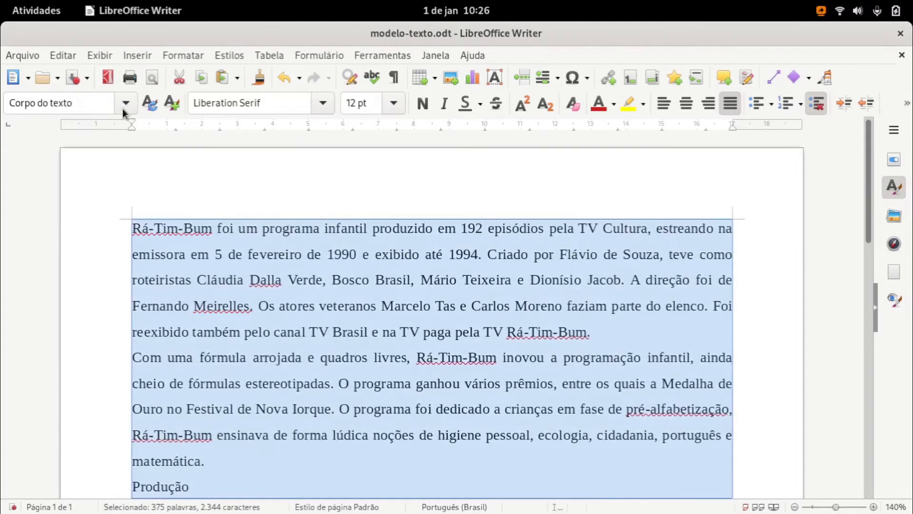
pyautogui.click(125, 102)
pyautogui.click(91, 171)
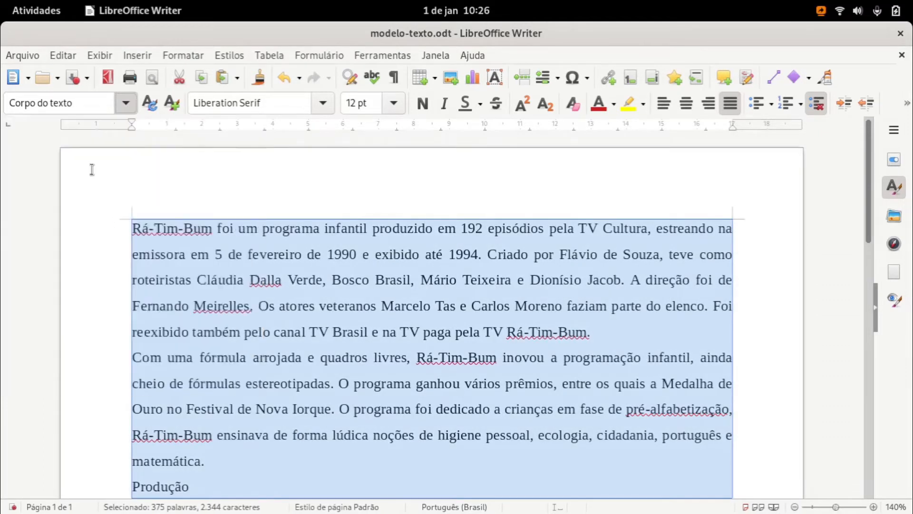
pyautogui.scroll(4, 241, 296)
pyautogui.scroll(5, 242, 296)
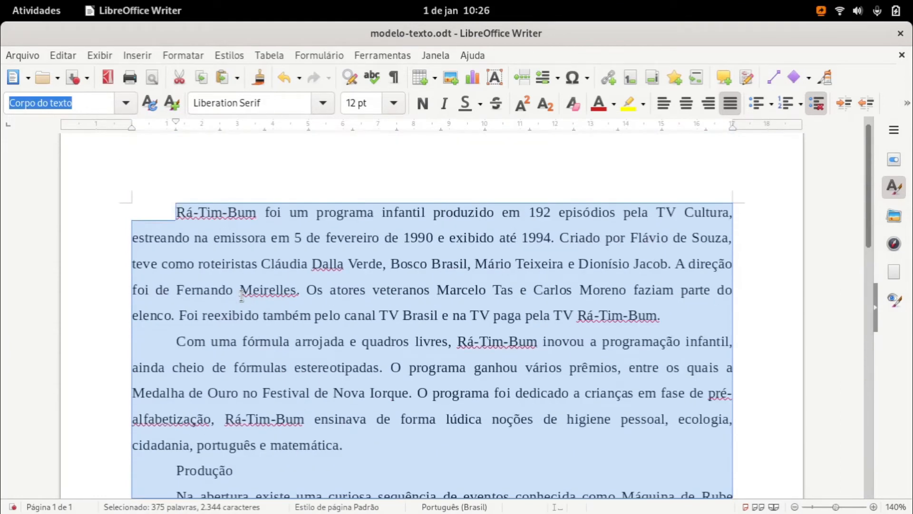
pyautogui.scroll(-1, 241, 296)
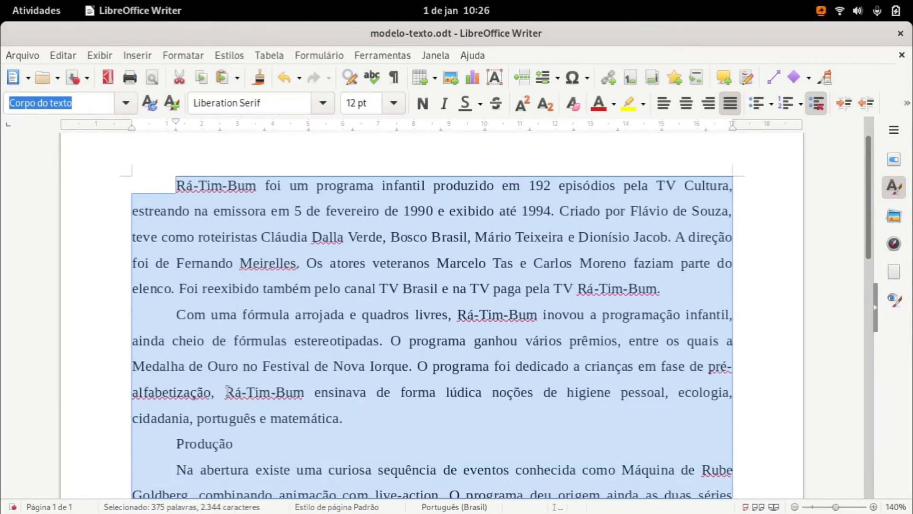
pyautogui.scroll(-2, 210, 394)
# Format the Produção heading manually as bold at 18 pt.
pyautogui.click(209, 397)
pyautogui.moveTo(176, 401); pyautogui.dragTo(238, 410)
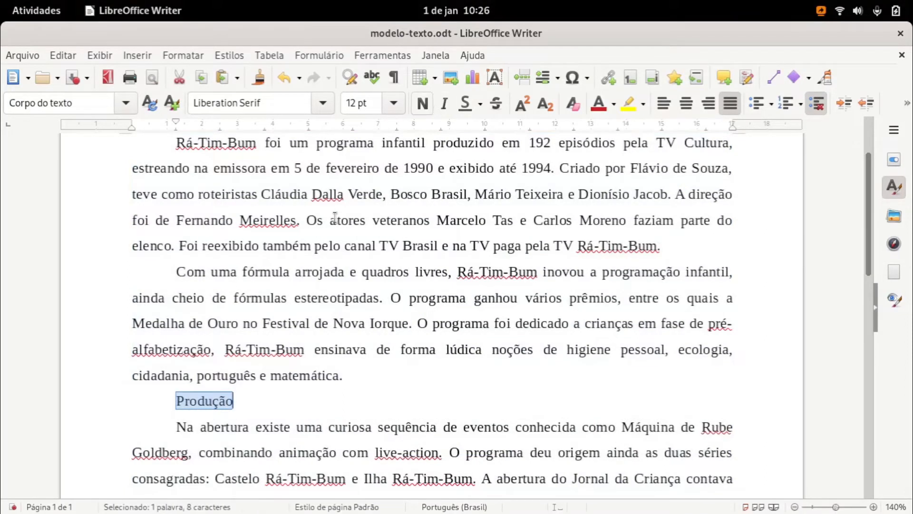
pyautogui.click(422, 104)
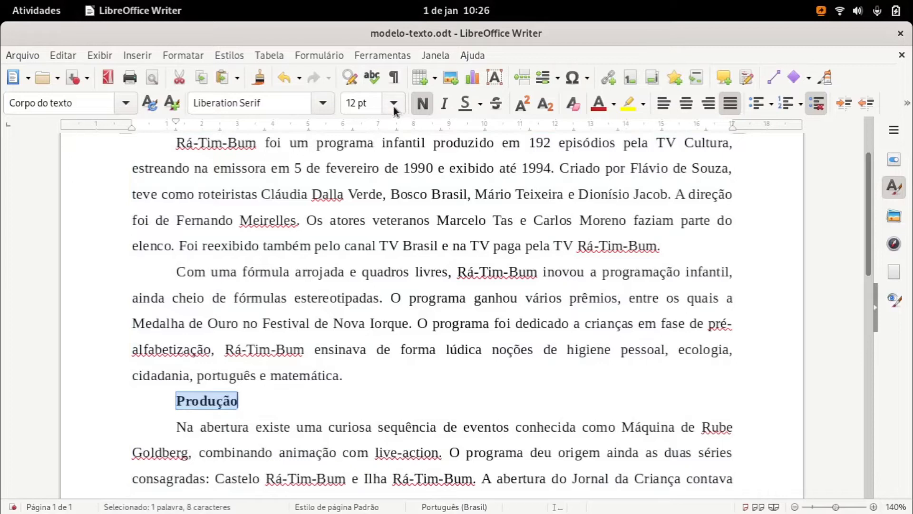
pyautogui.click(393, 104)
pyautogui.click(354, 307)
pyautogui.click(284, 396)
# Highlight the unformatted O programa heading and look over the section below it.
pyautogui.scroll(-10, 284, 395)
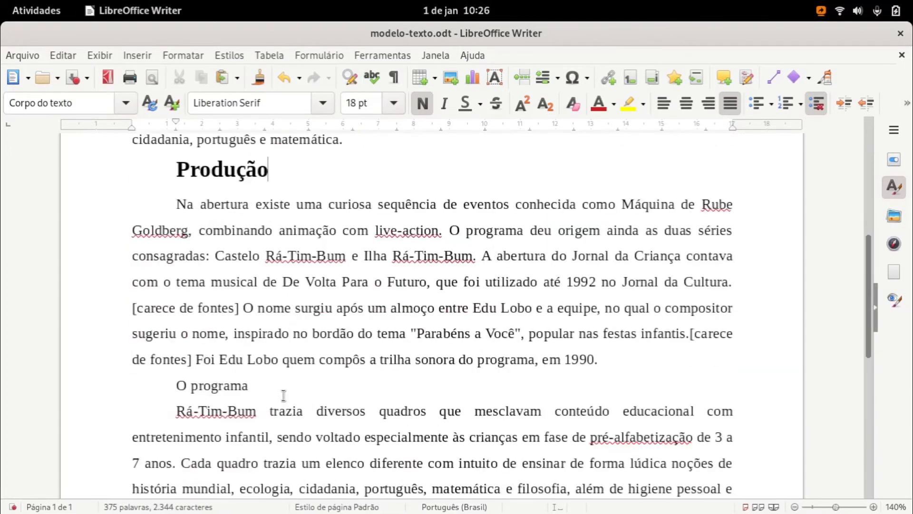
pyautogui.scroll(-2, 178, 327)
pyautogui.moveTo(176, 338); pyautogui.dragTo(252, 337)
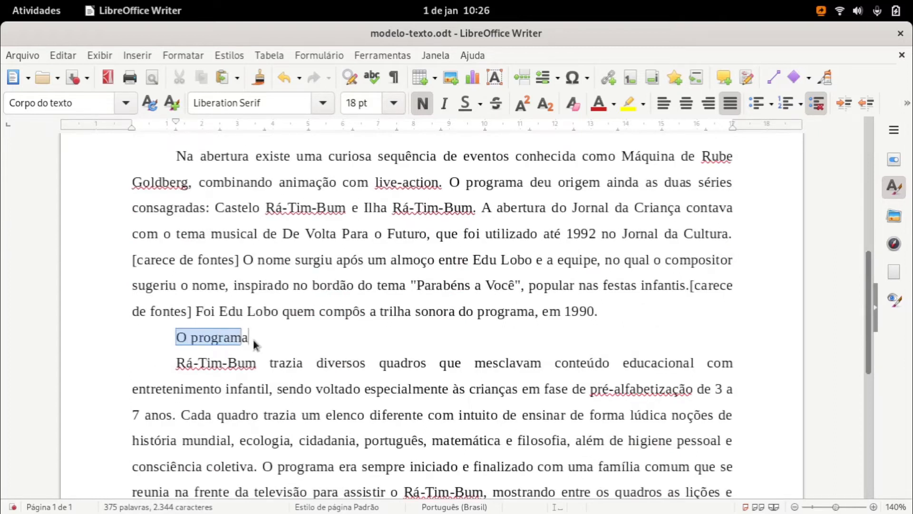
pyautogui.scroll(2, 280, 351)
pyautogui.scroll(-10, 281, 351)
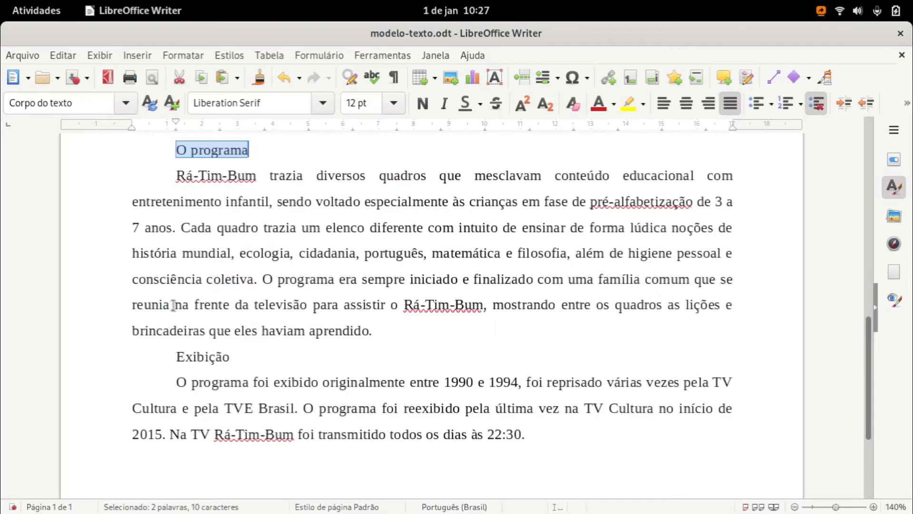
# Apply the Título 1 paragraph style to the Exibição heading.
pyautogui.scroll(-2, 174, 306)
pyautogui.moveTo(174, 307); pyautogui.dragTo(245, 310)
pyautogui.scroll(-5, 244, 311)
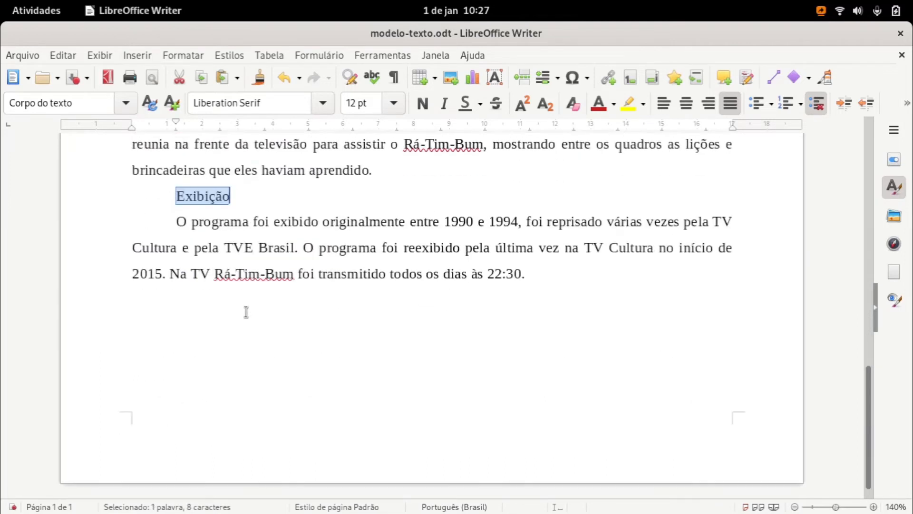
pyautogui.scroll(6, 252, 305)
pyautogui.scroll(2, 298, 144)
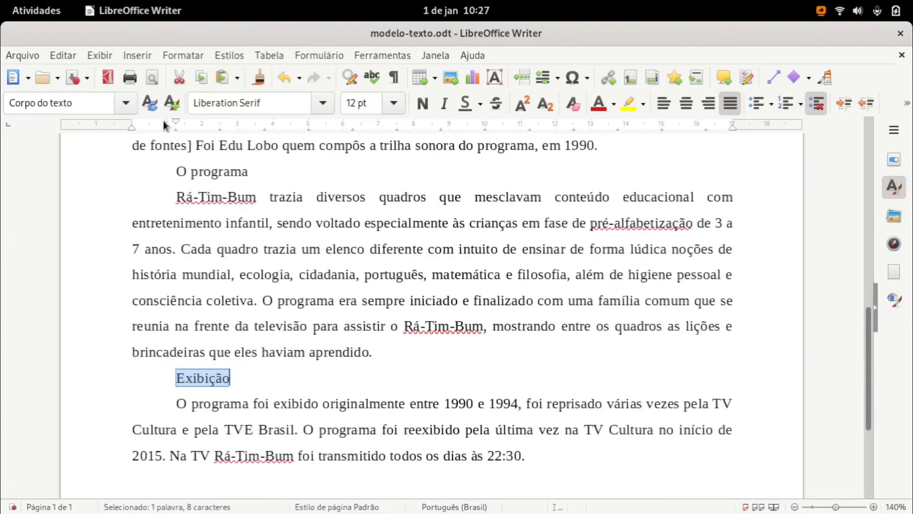
pyautogui.click(125, 103)
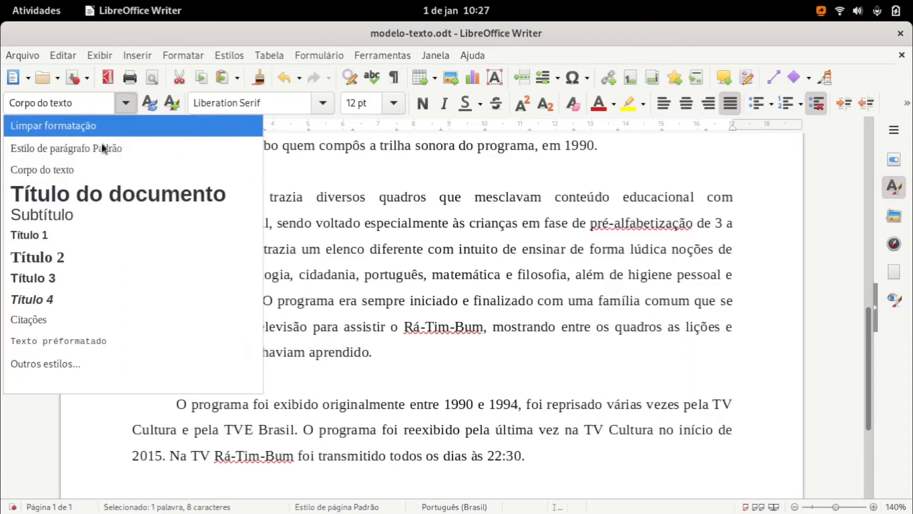
pyautogui.click(64, 235)
pyautogui.click(279, 423)
pyautogui.scroll(5, 278, 420)
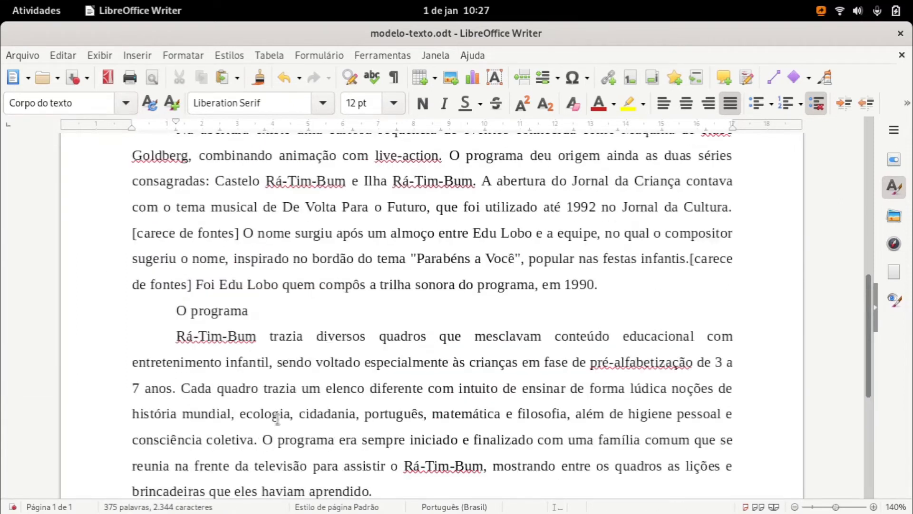
# Undo the heading style on Exibição and the size and bold formatting on Produção.
pyautogui.scroll(-5, 278, 418)
pyautogui.hotkey('ctrl', 'z')
pyautogui.scroll(8, 278, 418)
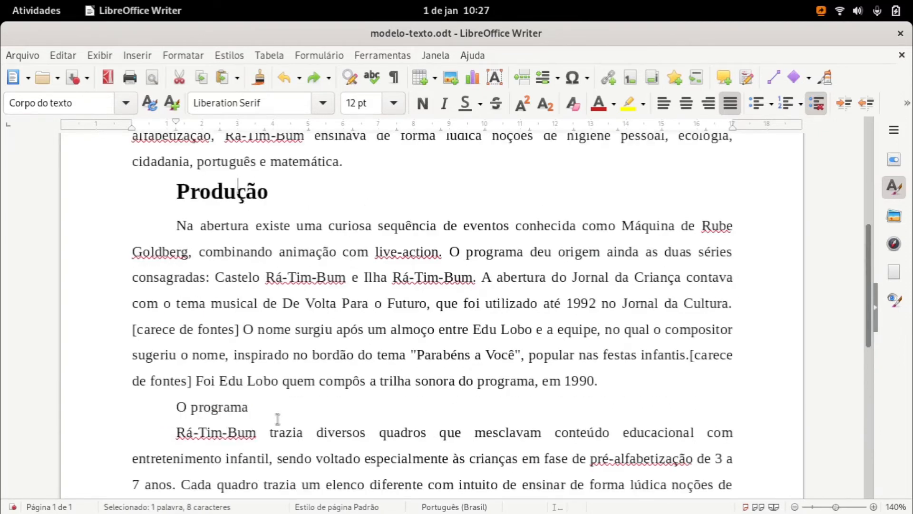
pyautogui.hotkey('ctrl', 'z')
pyautogui.hotkey('ctrl', 'z')
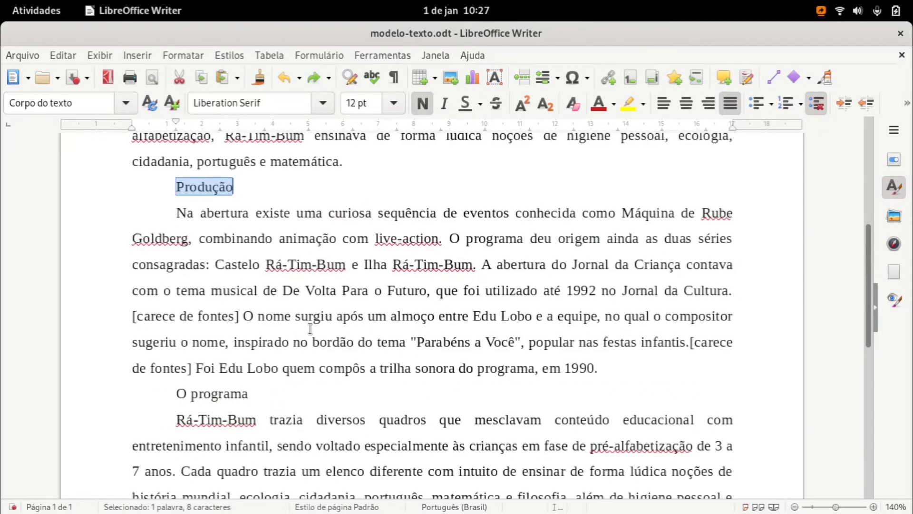
# Compare how the body paragraphs end with how the Produção and O programa headings end.
pyautogui.scroll(4, 310, 328)
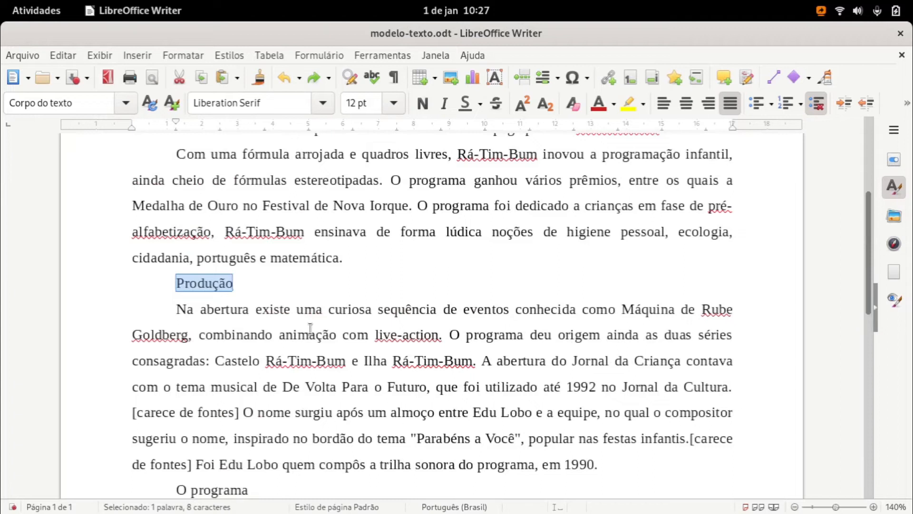
pyautogui.click(312, 274)
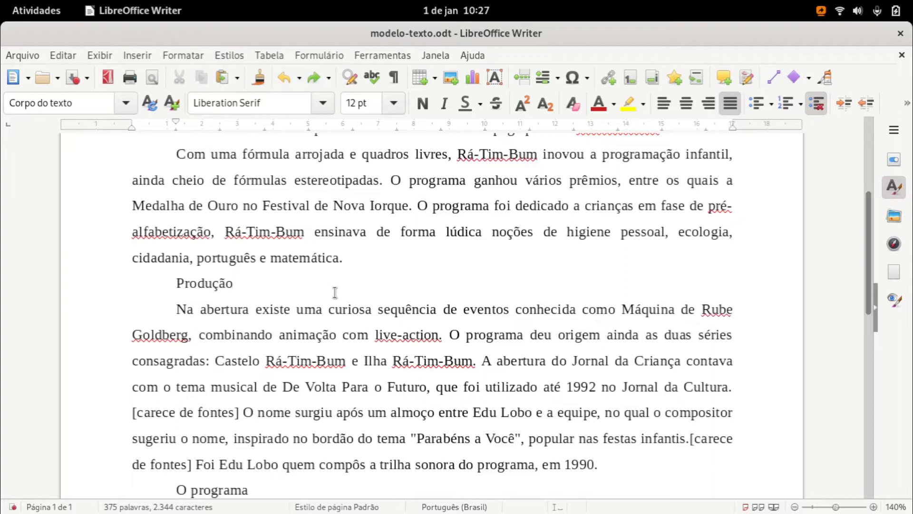
pyautogui.scroll(2, 342, 300)
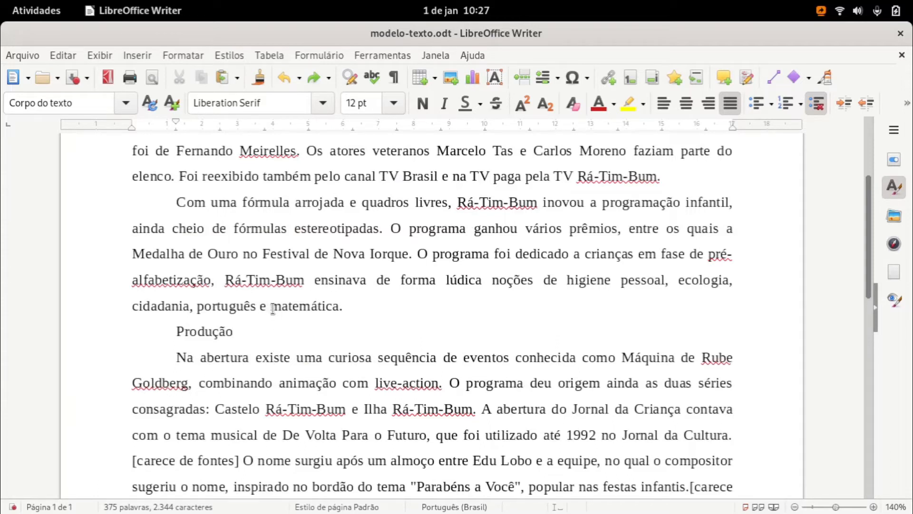
pyautogui.moveTo(317, 308); pyautogui.dragTo(346, 309)
pyautogui.click(348, 309)
pyautogui.scroll(-4, 409, 366)
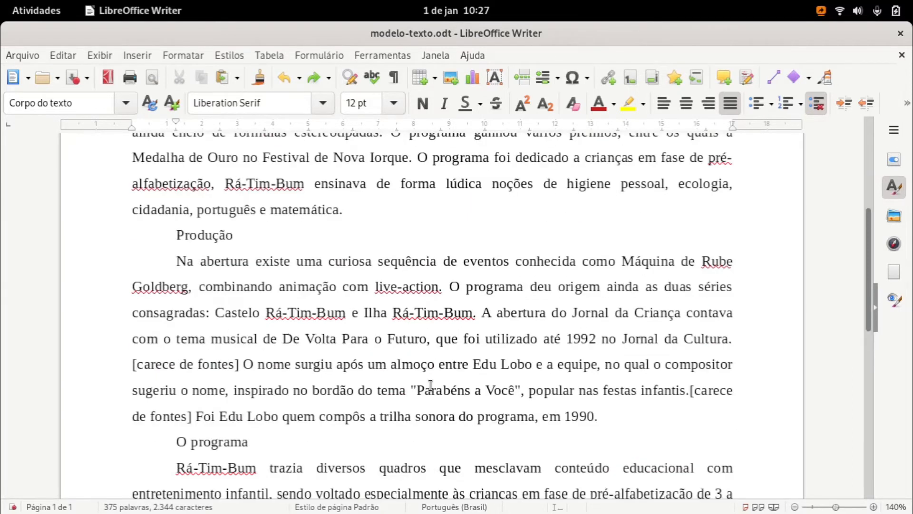
pyautogui.scroll(-2, 430, 384)
pyautogui.scroll(2, 343, 333)
pyautogui.click(234, 236)
pyautogui.scroll(2, 264, 278)
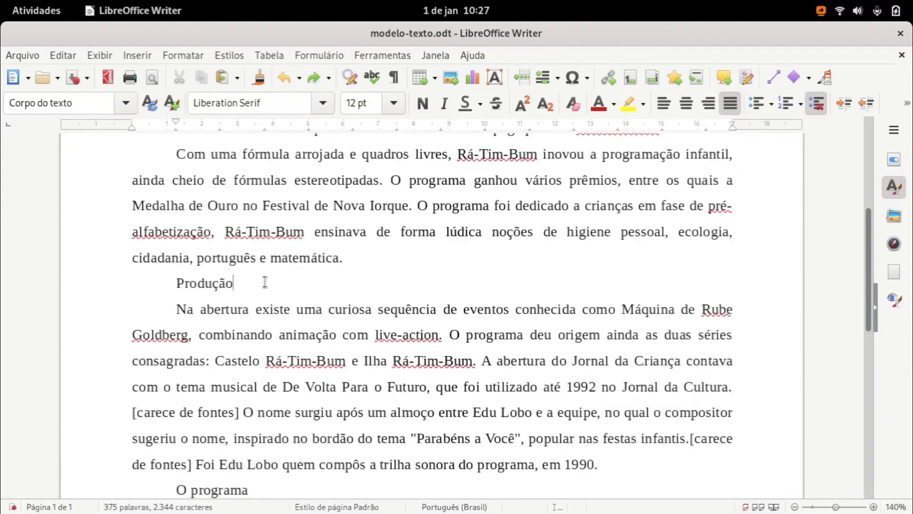
# Find all literal periods in the document with the regular expression \. in Find and Replace.
pyautogui.click(350, 77)
pyautogui.moveTo(339, 70); pyautogui.dragTo(609, 316)
pyautogui.click(416, 348)
pyautogui.tripleClick(415, 347)
pyautogui.press('BackSpace')
pyautogui.write('\\')
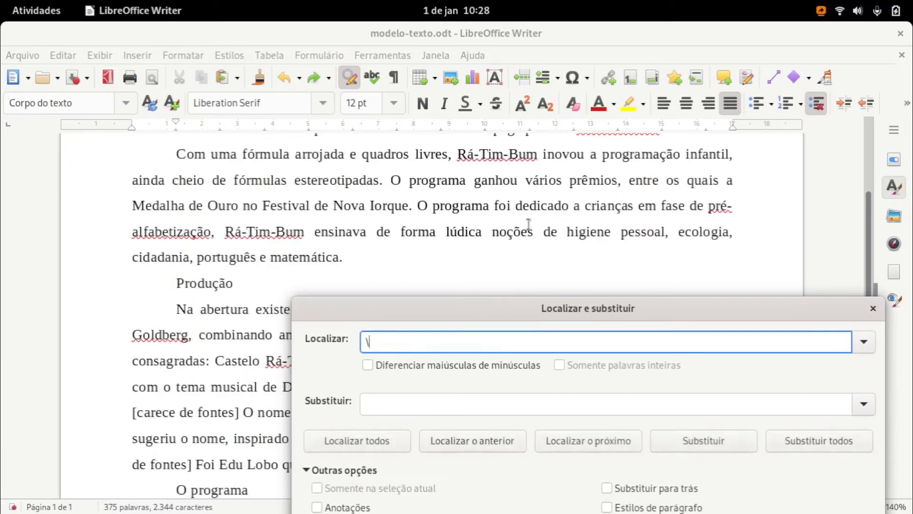
pyautogui.write('.')
pyautogui.click(370, 446)
# Find all periods at paragraph ends with the pattern \.$ and look over the matches in the article.
pyautogui.click(389, 343)
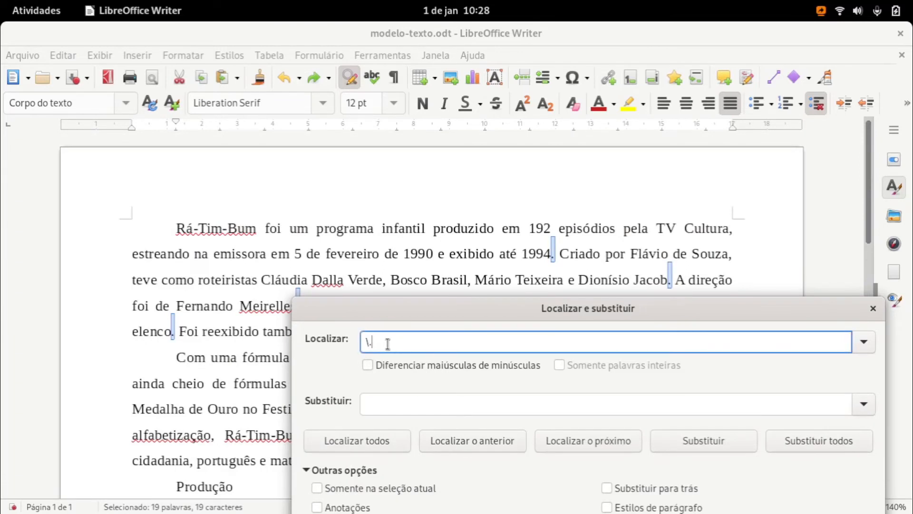
pyautogui.write('$')
pyautogui.click(392, 448)
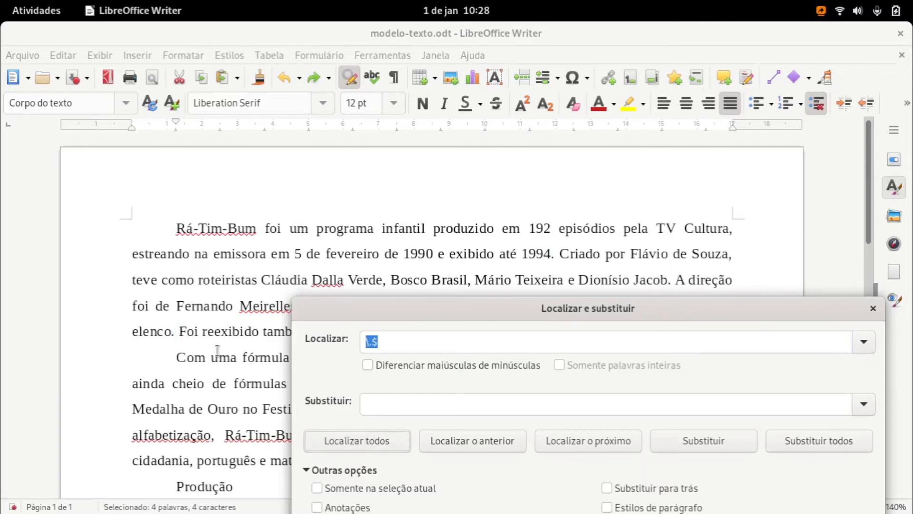
pyautogui.scroll(-3, 217, 345)
pyautogui.scroll(-2, 216, 340)
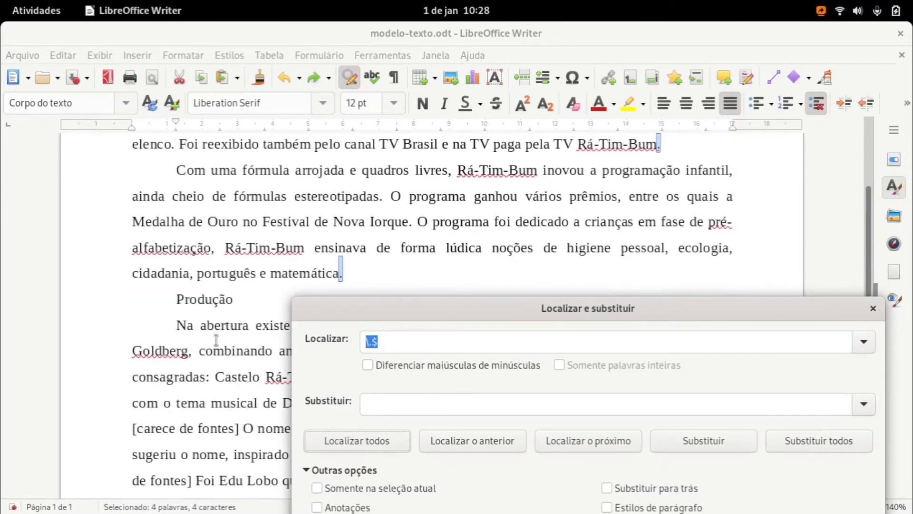
pyautogui.scroll(-3, 217, 340)
pyautogui.scroll(8, 288, 355)
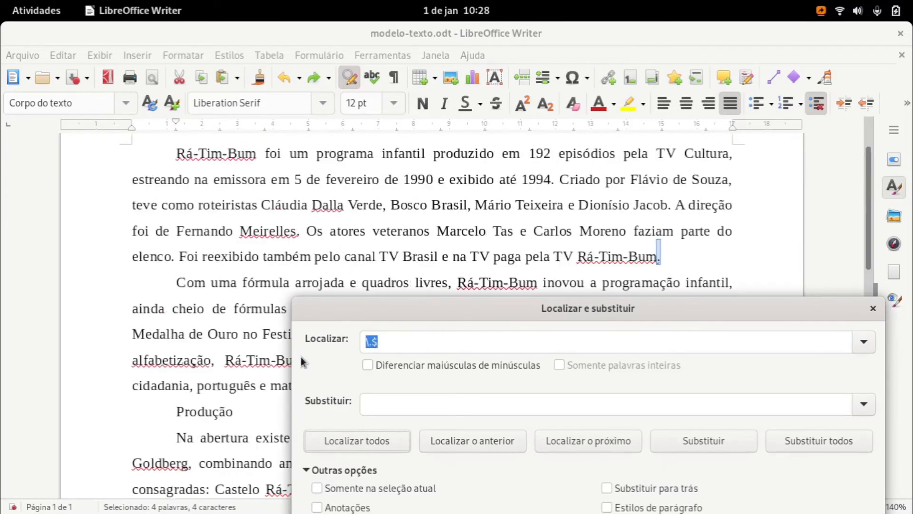
pyautogui.scroll(-4, 290, 349)
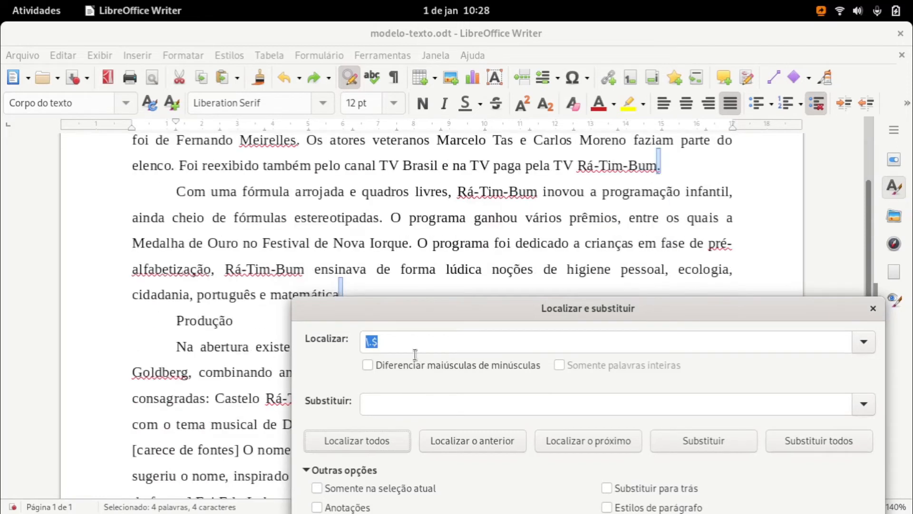
# Enclose the escaped period in brackets, making the pattern [\.]$, and find all matches.
pyautogui.click(370, 343)
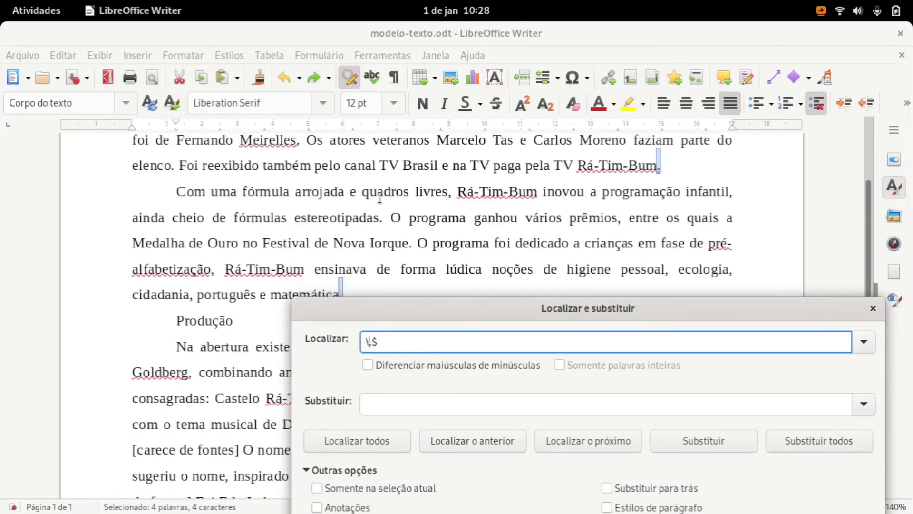
pyautogui.write('.]')
pyautogui.click(375, 440)
pyautogui.scroll(-3, 258, 312)
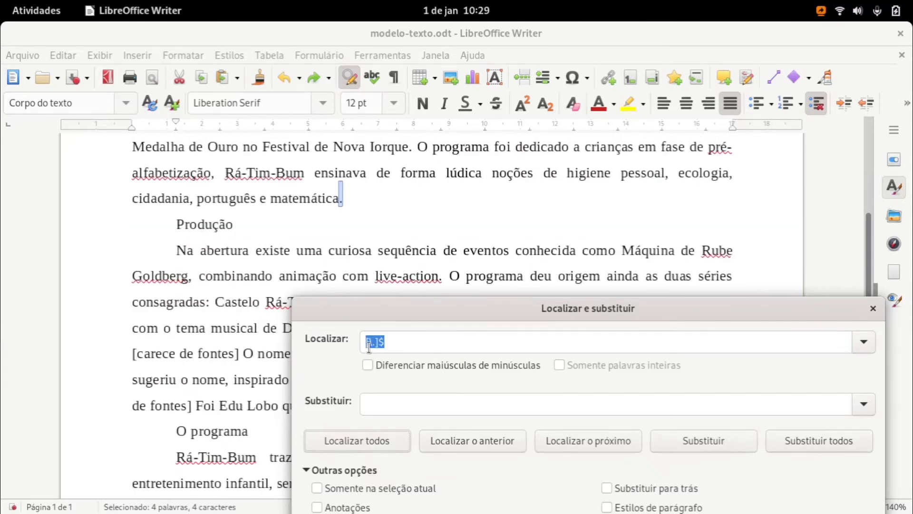
# Try the pattern ^[\.]$ to find all paragraphs that do not end in a period.
pyautogui.click(369, 346)
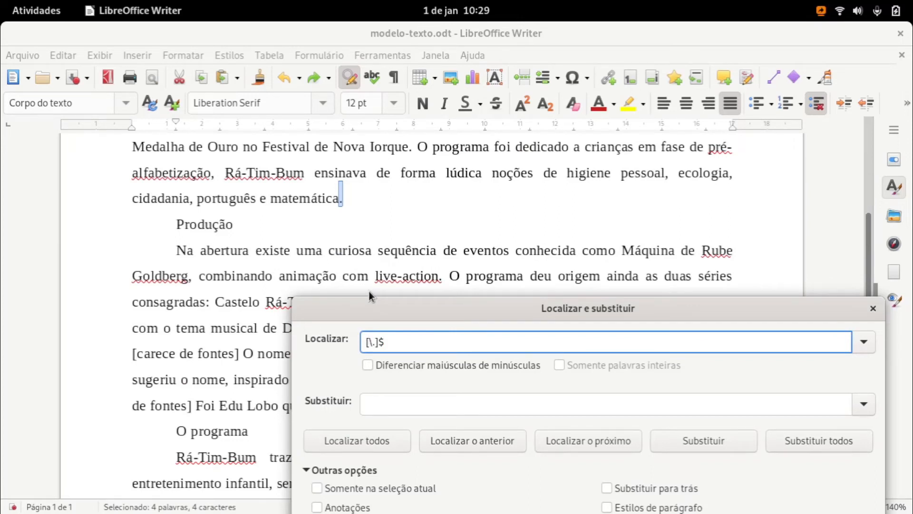
pyautogui.write('^')
pyautogui.click(373, 341)
pyautogui.press('BackSpace')
pyautogui.write('^')
pyautogui.click(363, 441)
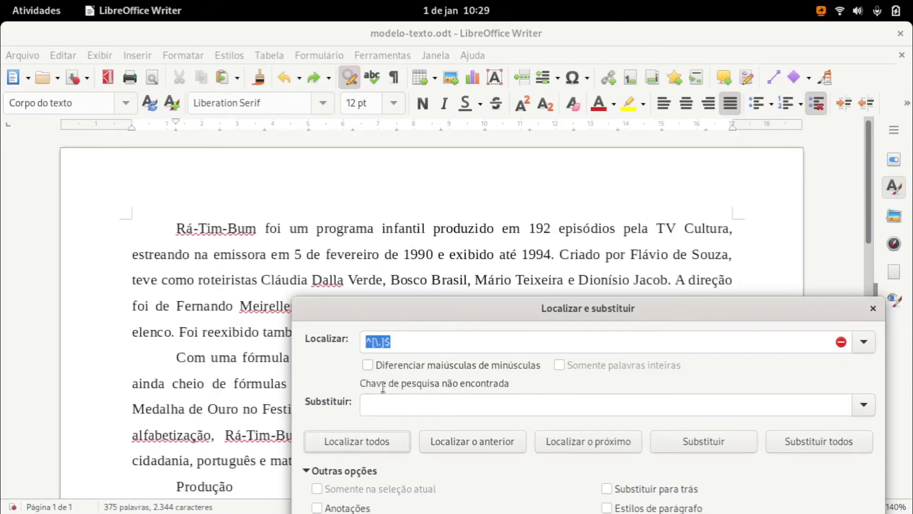
# Move the caret inside the brackets, making the pattern [^\.]$, find all matches and check them on the headings.
pyautogui.press('Home')
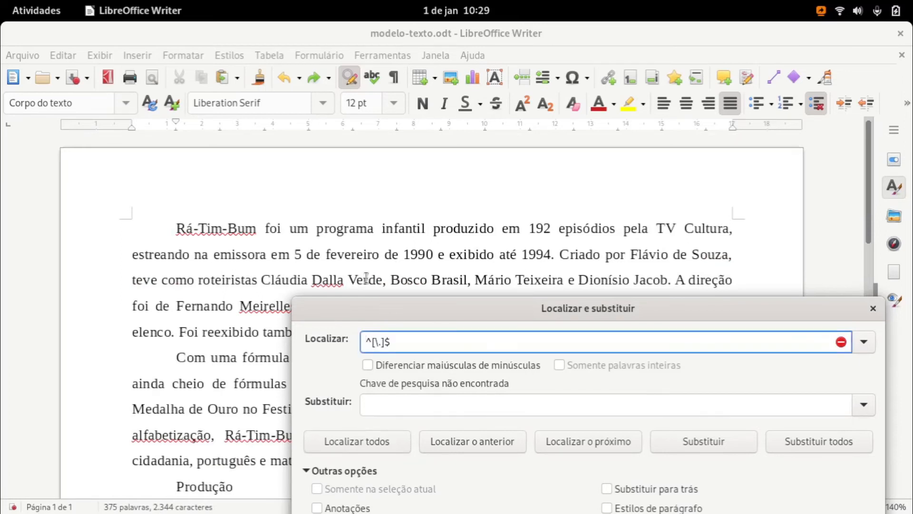
pyautogui.hotkey('shift', 'Right')
pyautogui.press('Delete')
pyautogui.press('Right')
pyautogui.write('^')
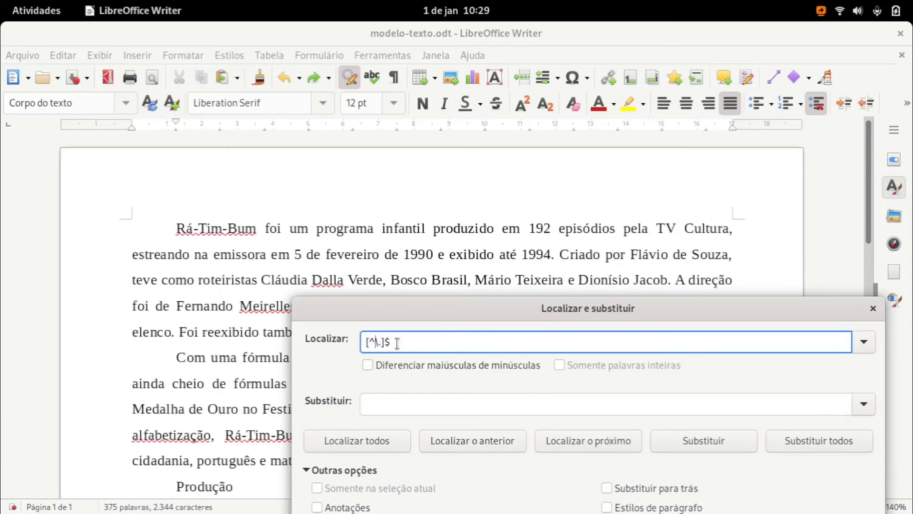
pyautogui.click(368, 438)
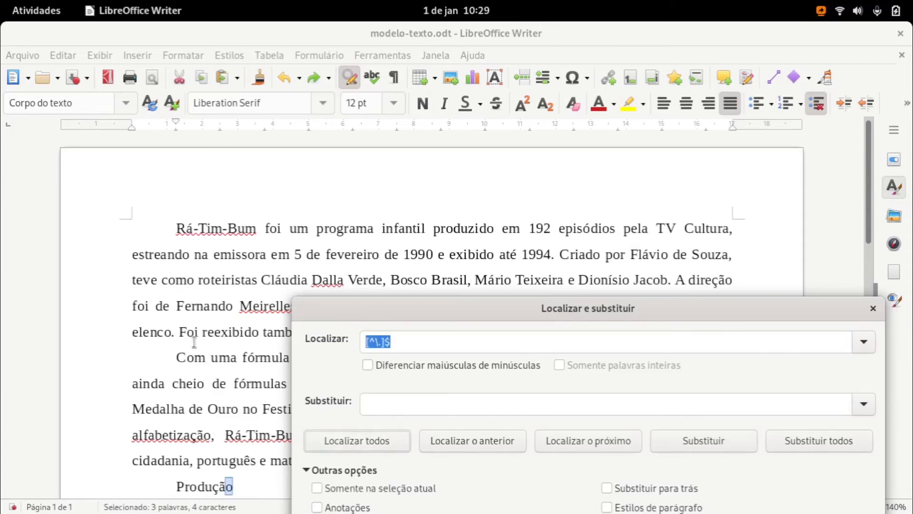
pyautogui.scroll(-3, 196, 333)
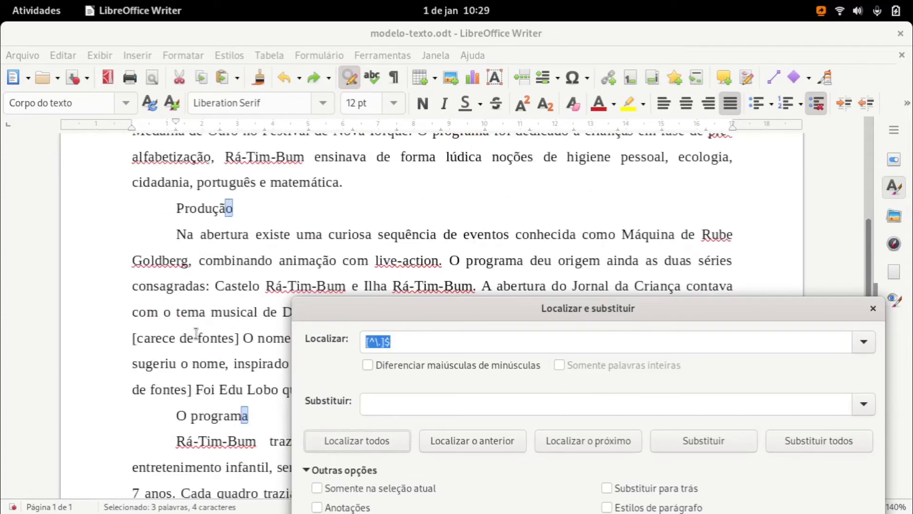
pyautogui.scroll(-2, 236, 162)
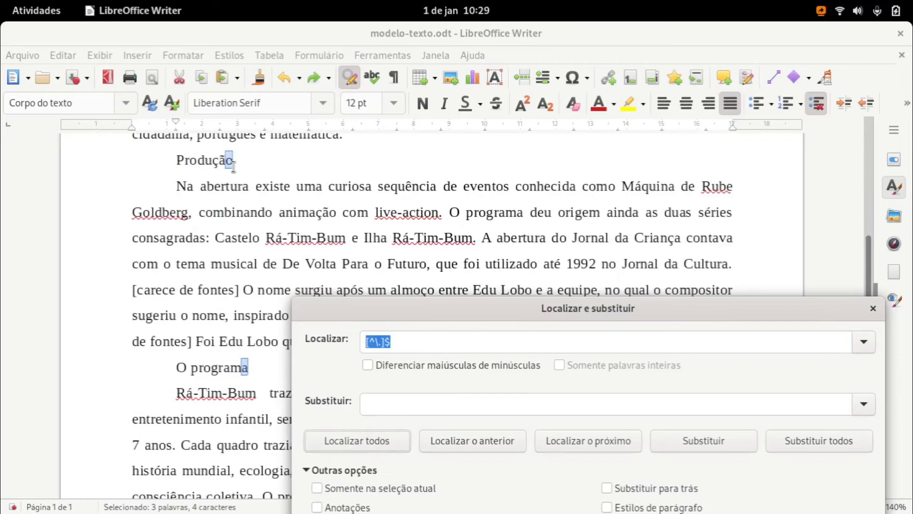
pyautogui.scroll(-6, 232, 171)
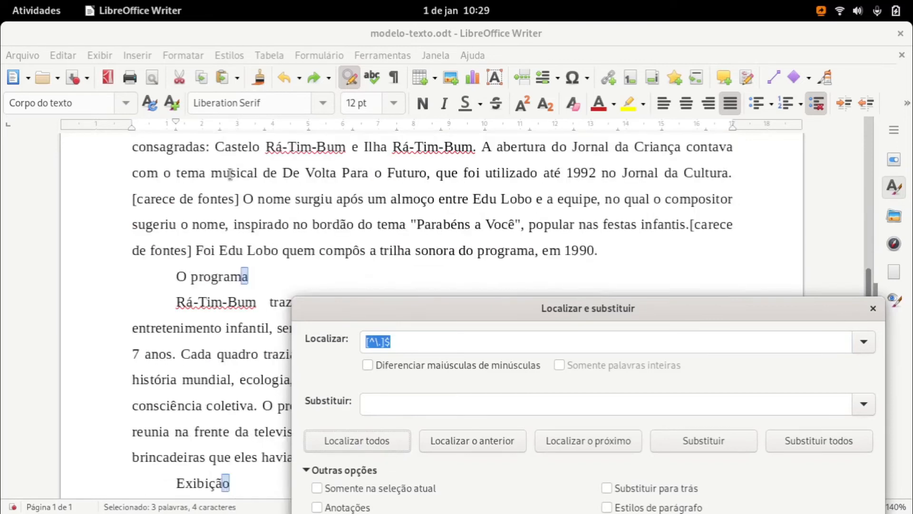
pyautogui.scroll(5, 240, 328)
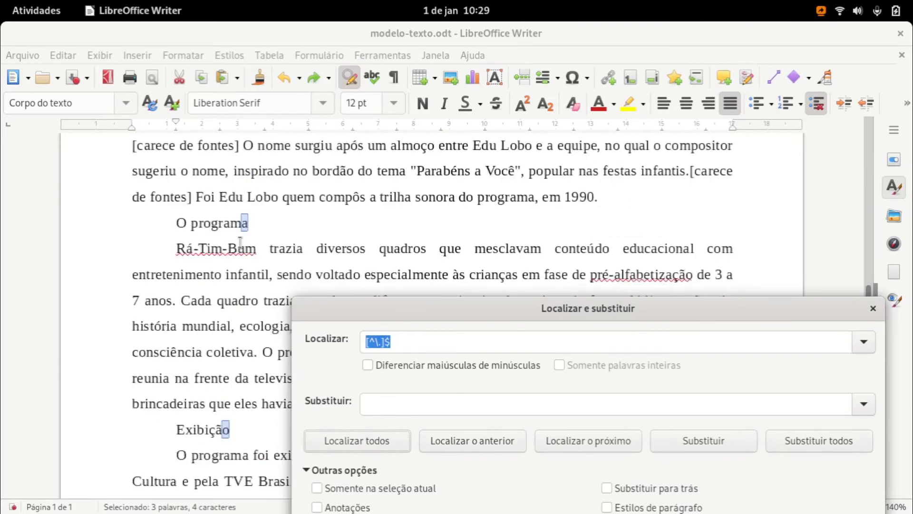
# Apply the Título 1 paragraph style to all found headings, close Find and Replace and review the article.
pyautogui.click(126, 103)
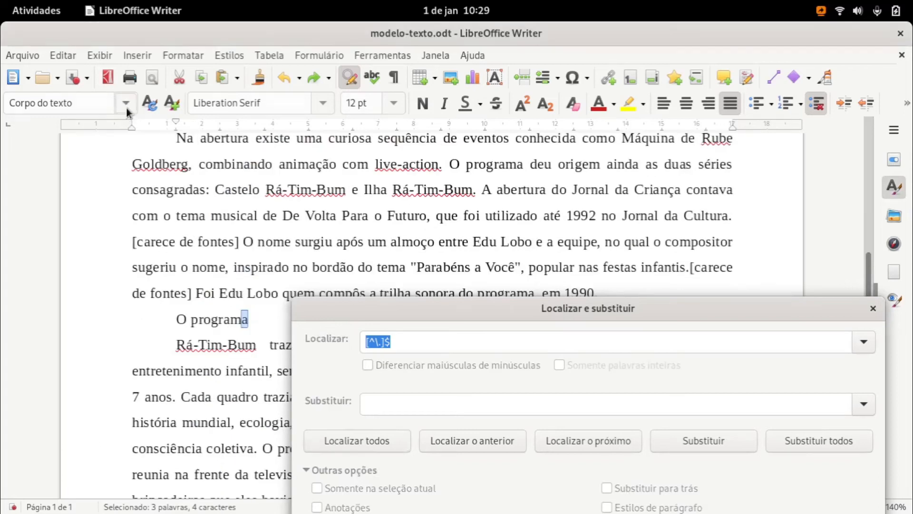
pyautogui.click(59, 234)
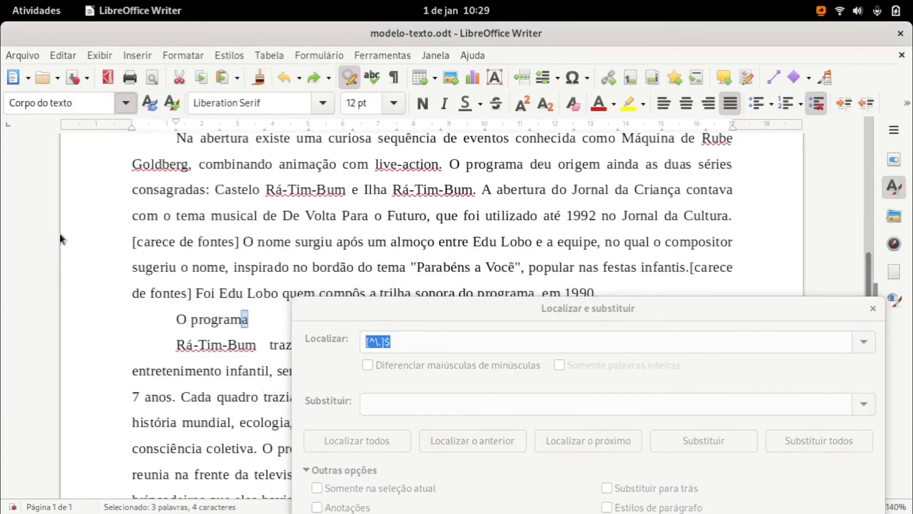
pyautogui.scroll(-10, 147, 314)
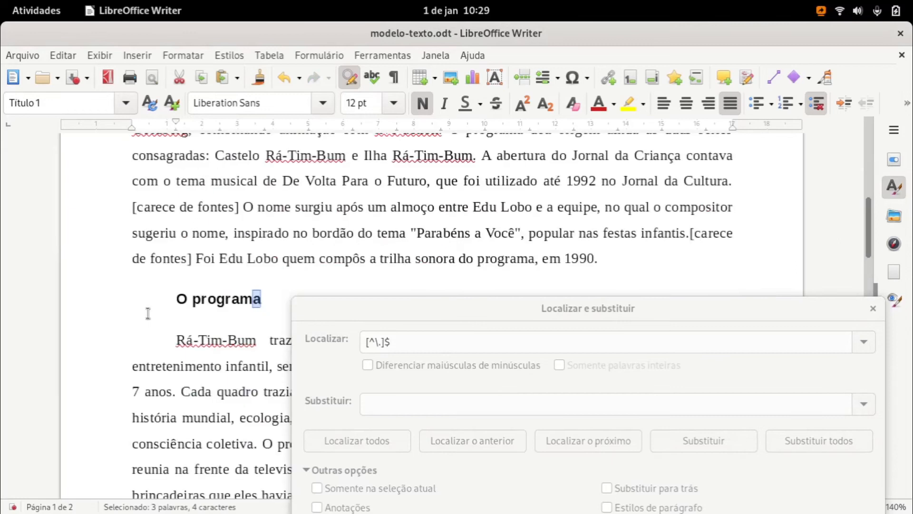
pyautogui.click(869, 308)
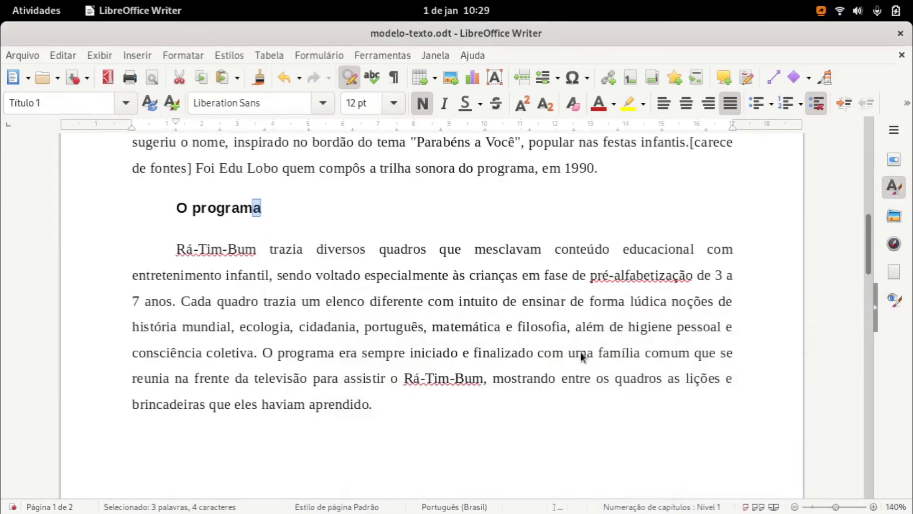
pyautogui.scroll(3, 377, 335)
pyautogui.scroll(9, 376, 335)
pyautogui.scroll(-8, 377, 337)
pyautogui.scroll(-8, 383, 336)
# Replace the entire article with the four-line Guy and Girl dialogue, from "Guy: Can I buy you a drink?" to "Girl: No. They spread.".
pyautogui.hotkey('ctrl', 'a')
pyautogui.press('Delete')
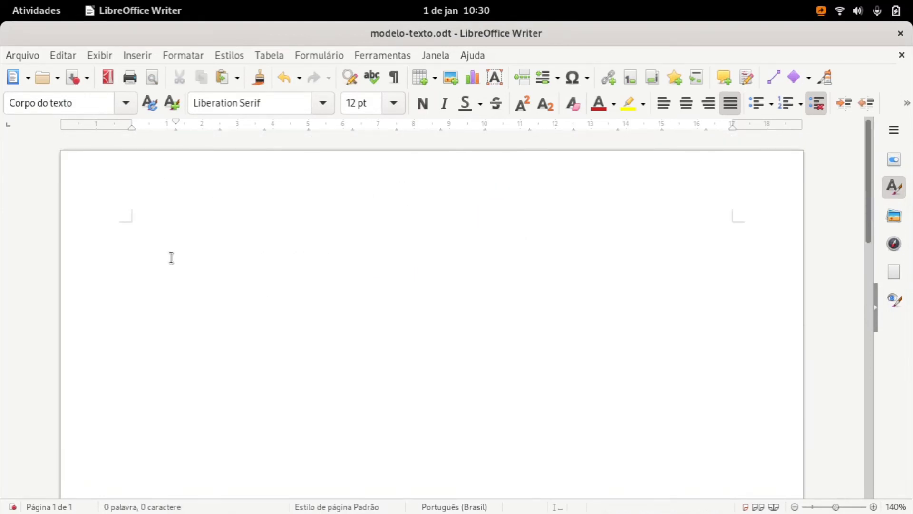
pyautogui.write('Guy: Can I buy you a drink? Girl: Sorry, but alcohol is bad for my legs. Guy: Do they swell? Girl: No. They spread.')
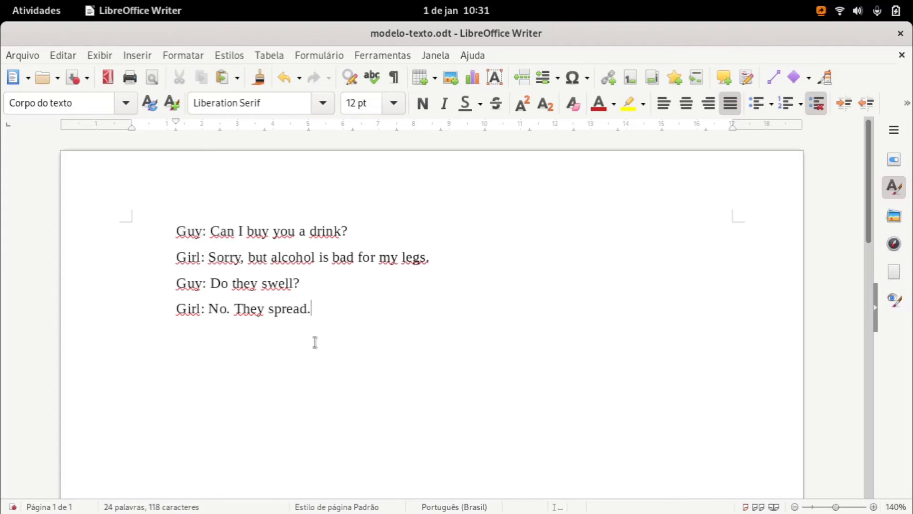
# Find all first non-space characters of the dialogue lines with the regular expression ^\S.
pyautogui.scroll(-2, 314, 340)
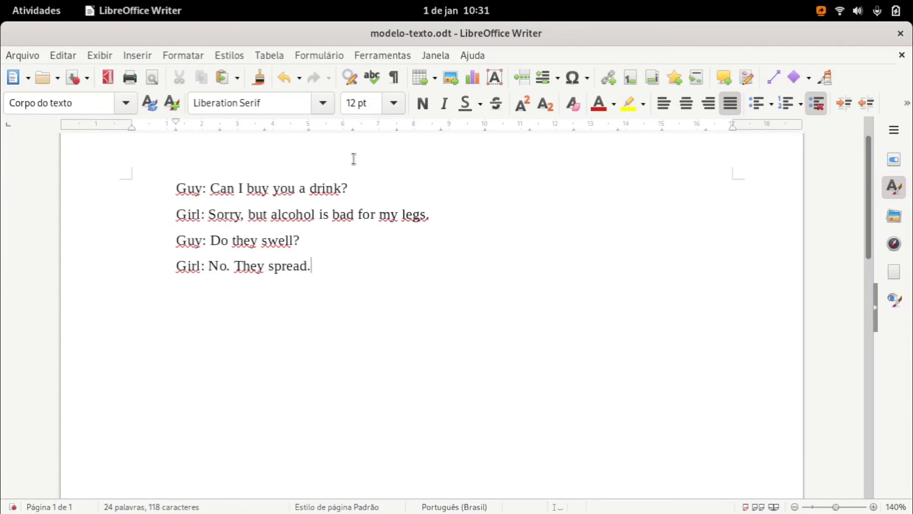
pyautogui.click(357, 82)
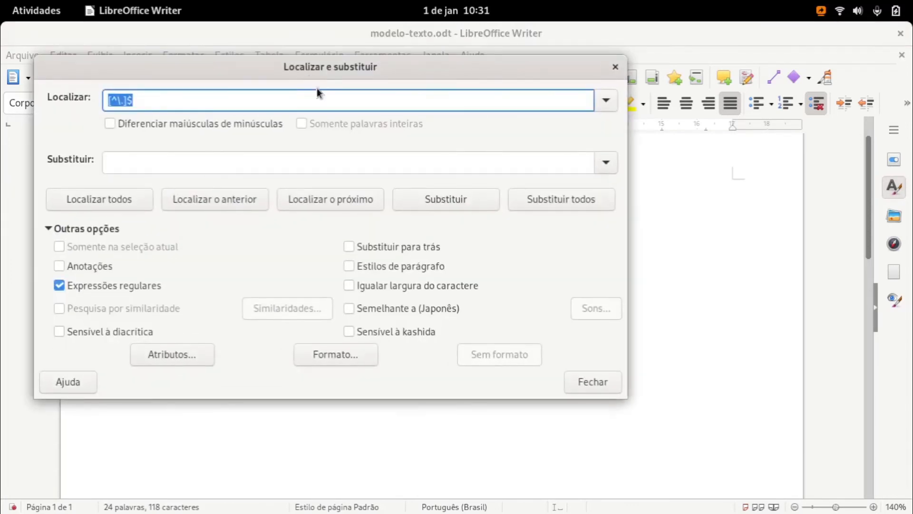
pyautogui.moveTo(317, 88); pyautogui.dragTo(437, 372)
pyautogui.press('BackSpace')
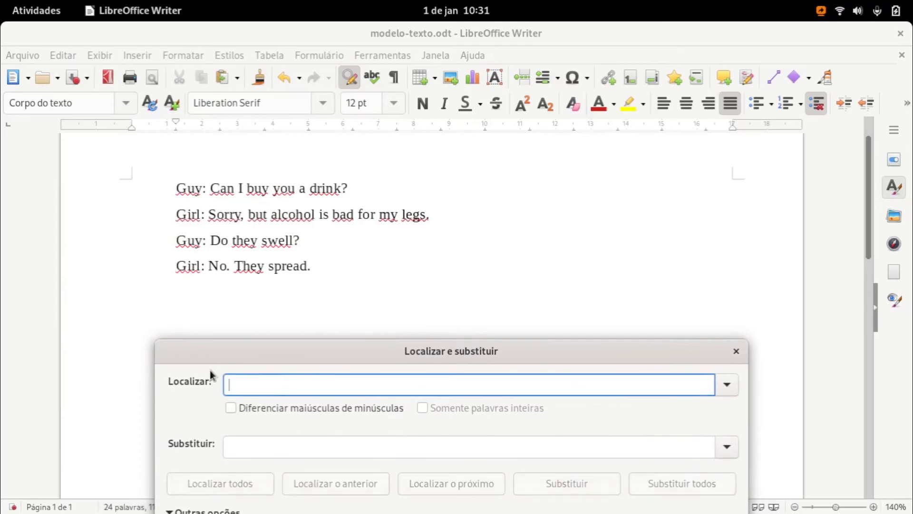
pyautogui.write('^')
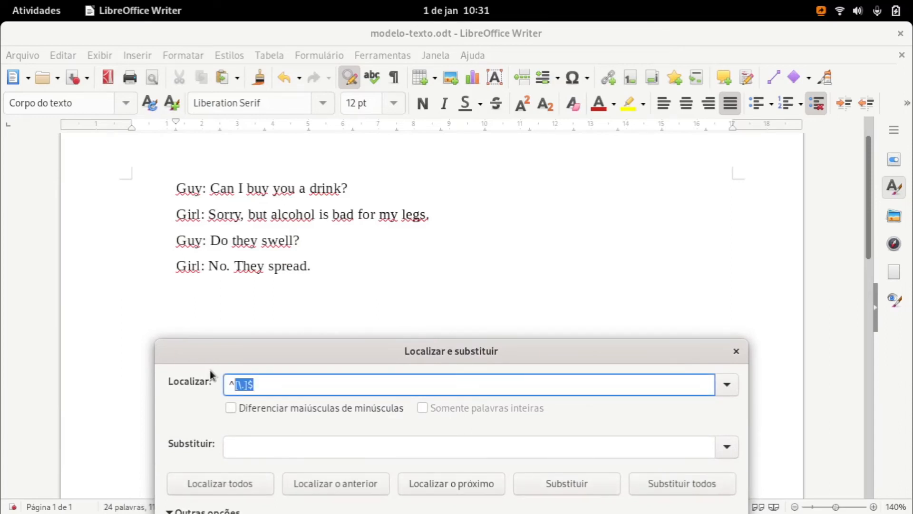
pyautogui.press('BackSpace')
pyautogui.write('\\S')
pyautogui.click(223, 490)
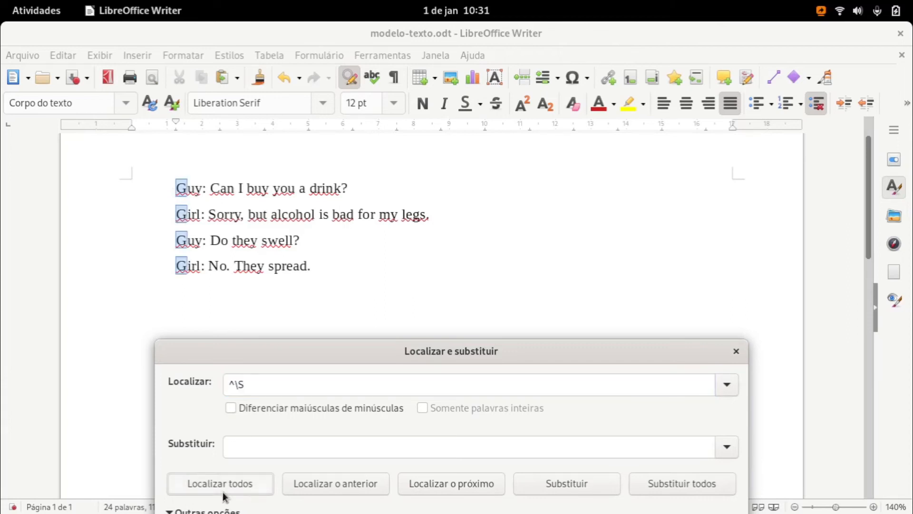
# Extend the pattern to ^\S+ and find all speaker labels at the start of the dialogue lines.
pyautogui.click(272, 390)
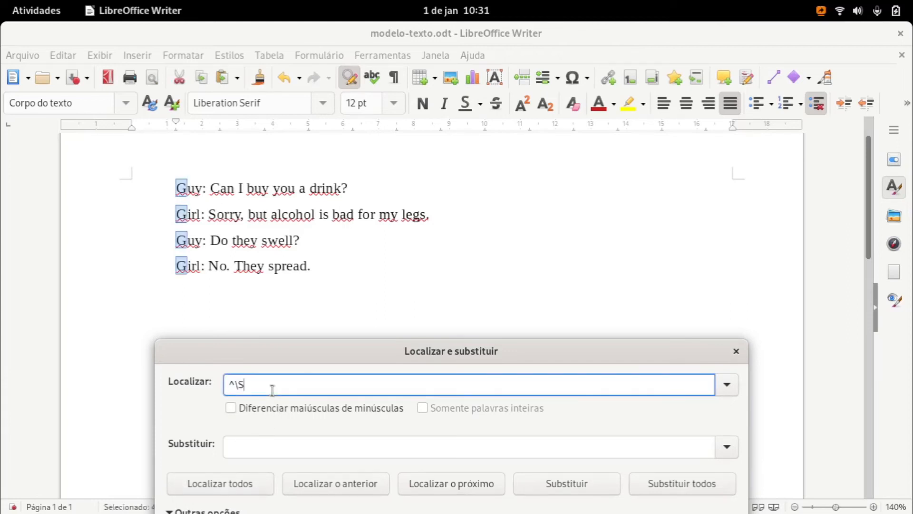
pyautogui.write('+')
pyautogui.click(261, 486)
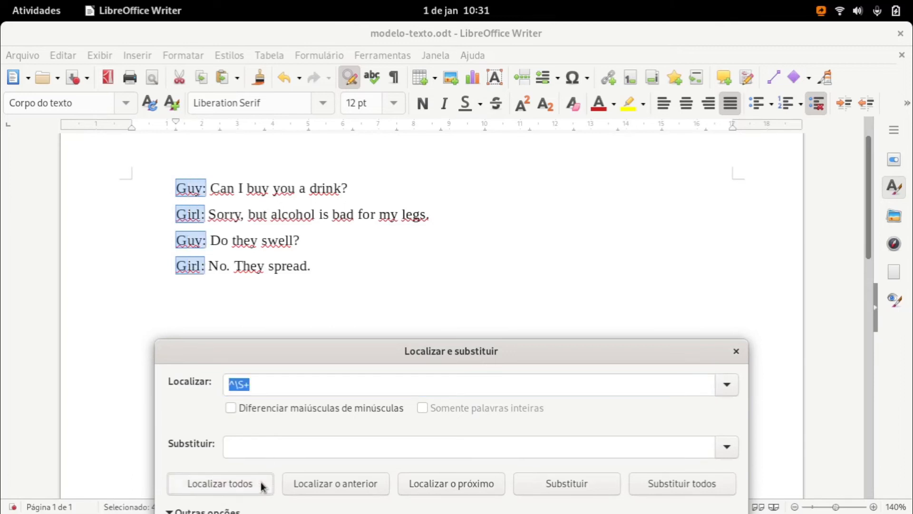
# Extend the pattern to ^\S+\s and replace all speaker labels and their trailing spaces in the dialogue with nothing.
pyautogui.click(290, 385)
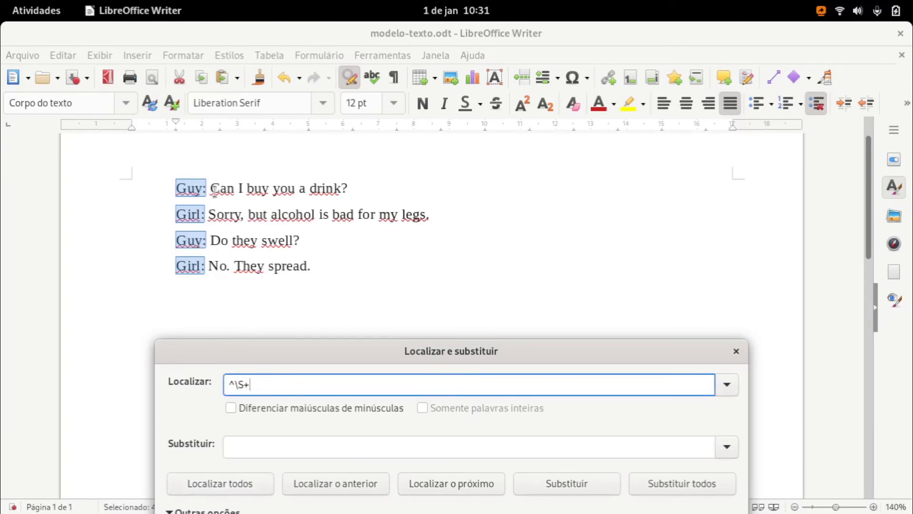
pyautogui.write('\\s')
pyautogui.click(224, 483)
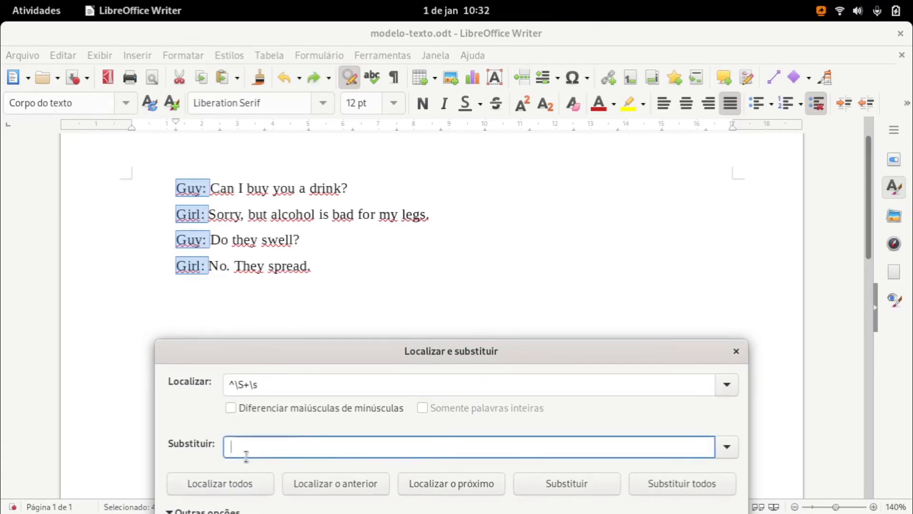
pyautogui.click(672, 486)
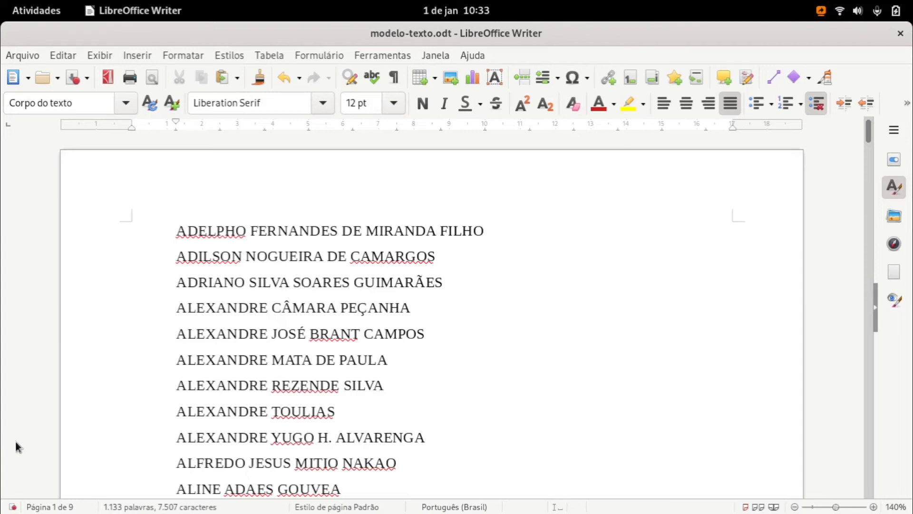
# Find all whitespace characters in the uppercase name list with the regular expression \s.
pyautogui.scroll(-5, 211, 383)
pyautogui.scroll(-5, 211, 383)
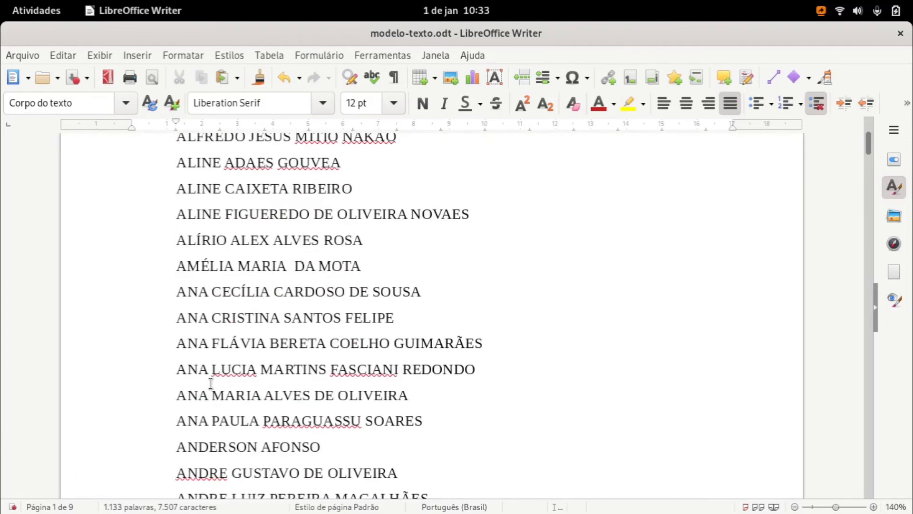
pyautogui.scroll(6, 211, 383)
pyautogui.scroll(1, 211, 383)
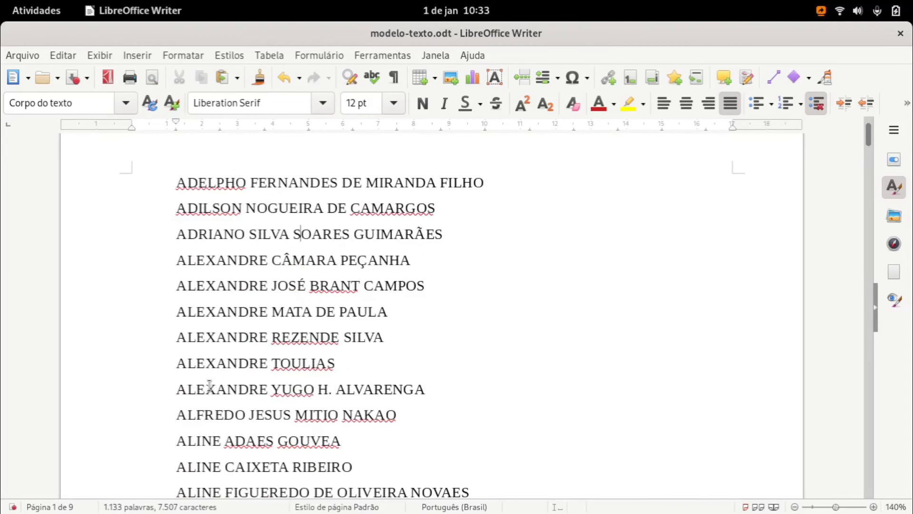
pyautogui.scroll(1, 209, 386)
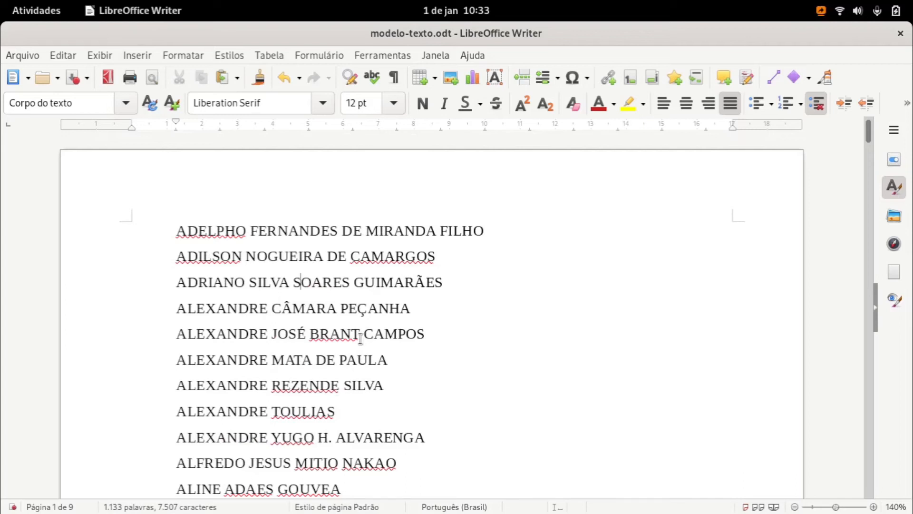
pyautogui.click(350, 77)
pyautogui.moveTo(281, 75); pyautogui.dragTo(577, 352)
pyautogui.moveTo(465, 377); pyautogui.dragTo(371, 372)
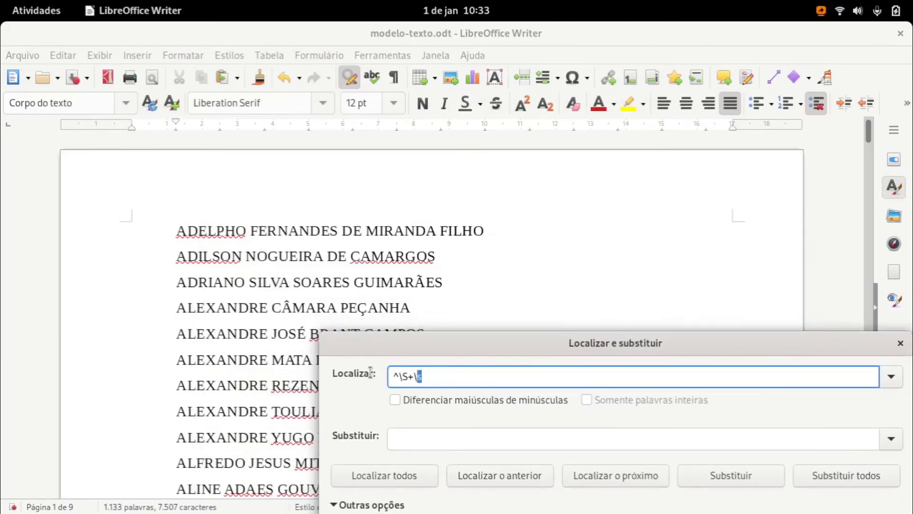
pyautogui.write('\\s')
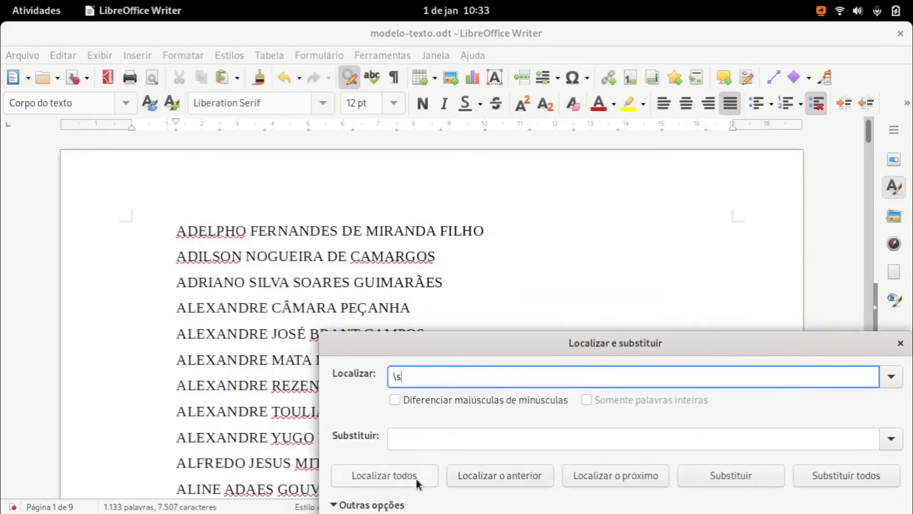
pyautogui.click(416, 478)
# Extend the pattern to \s{2}, replace all double spaces in the name list with a single space and close Find and Replace.
pyautogui.click(415, 378)
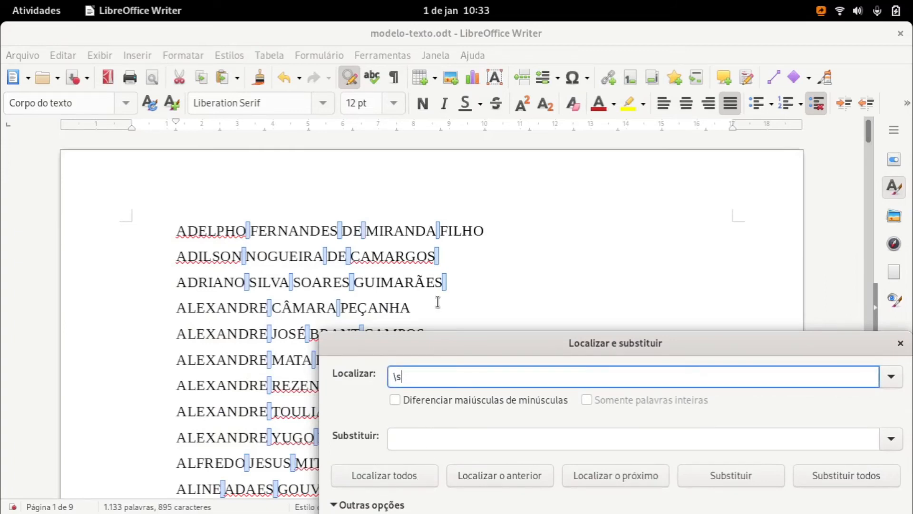
pyautogui.write('{2}')
pyautogui.click(408, 481)
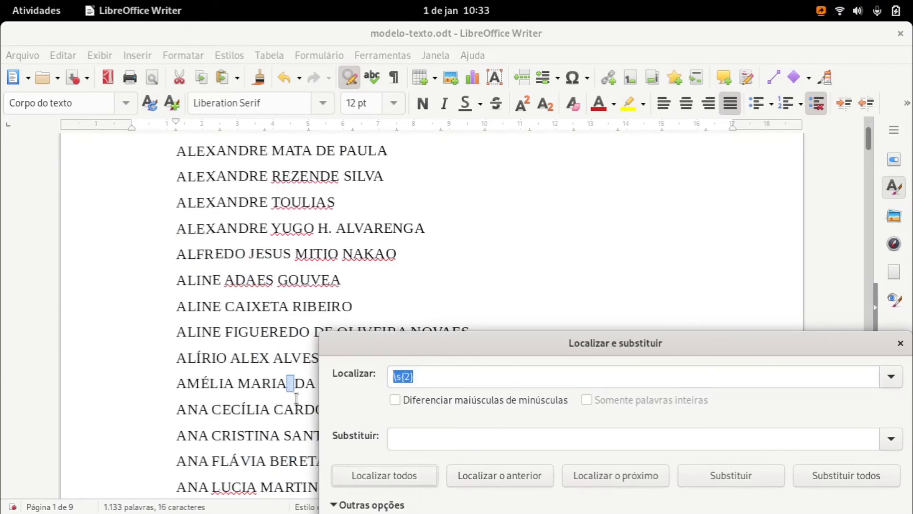
pyautogui.click(464, 439)
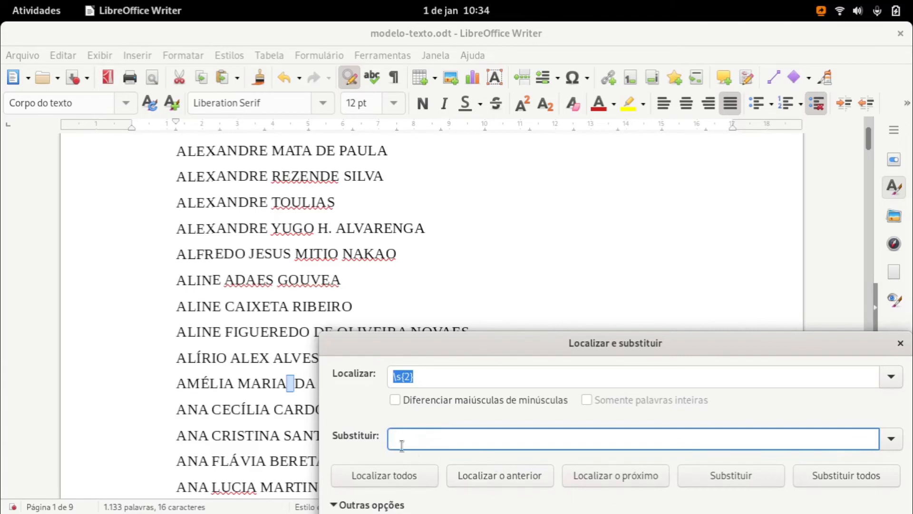
pyautogui.click(839, 481)
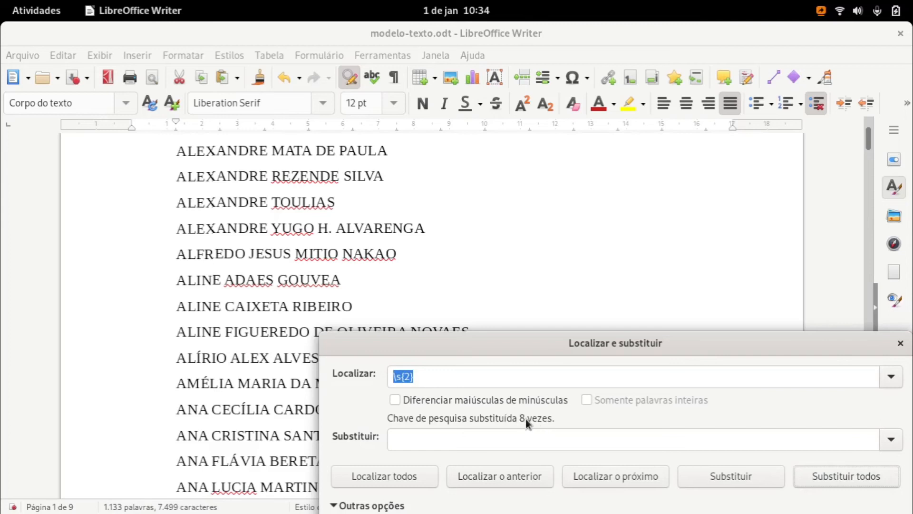
pyautogui.moveTo(527, 347); pyautogui.dragTo(485, 220)
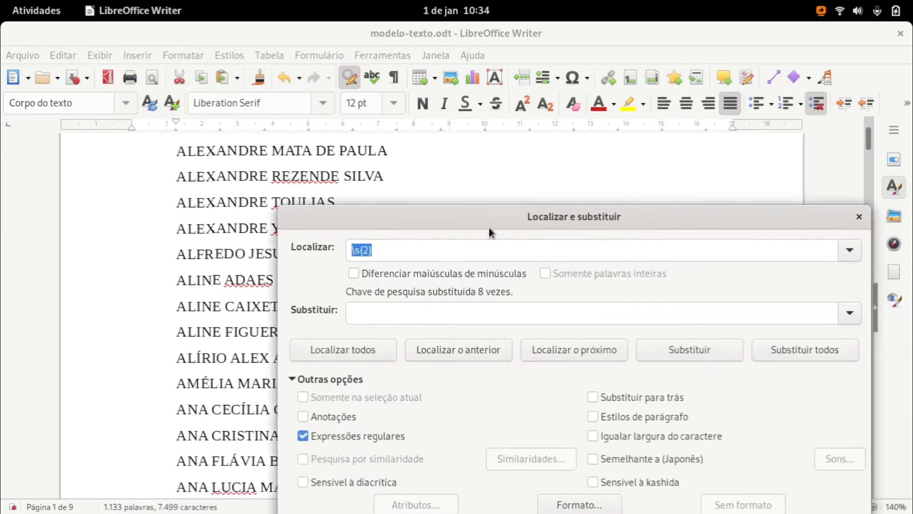
pyautogui.click(859, 218)
# Change the case of the entire name list so that every word starts with a capital letter.
pyautogui.scroll(5, 371, 444)
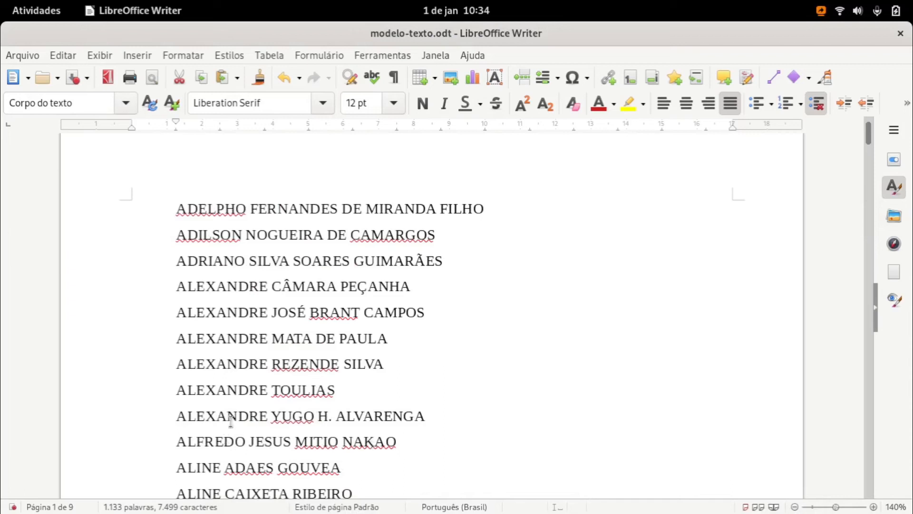
pyautogui.scroll(-3, 241, 416)
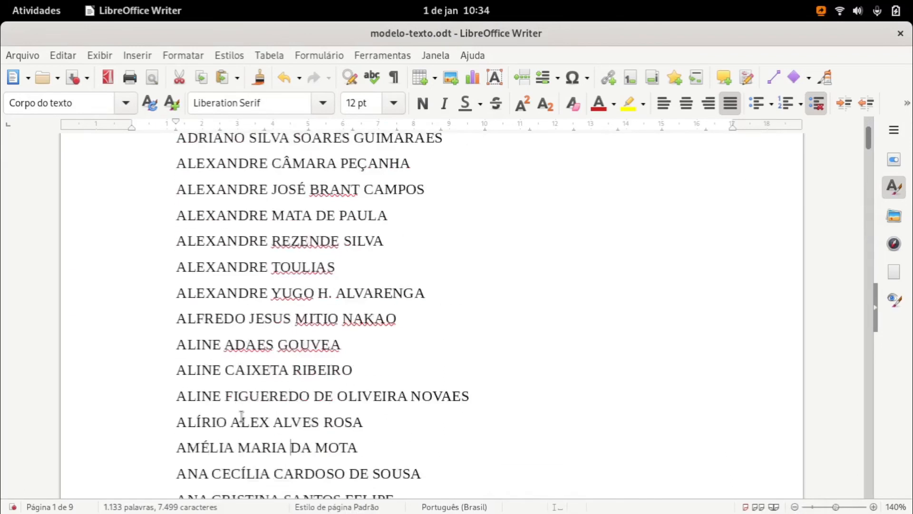
pyautogui.scroll(2, 242, 416)
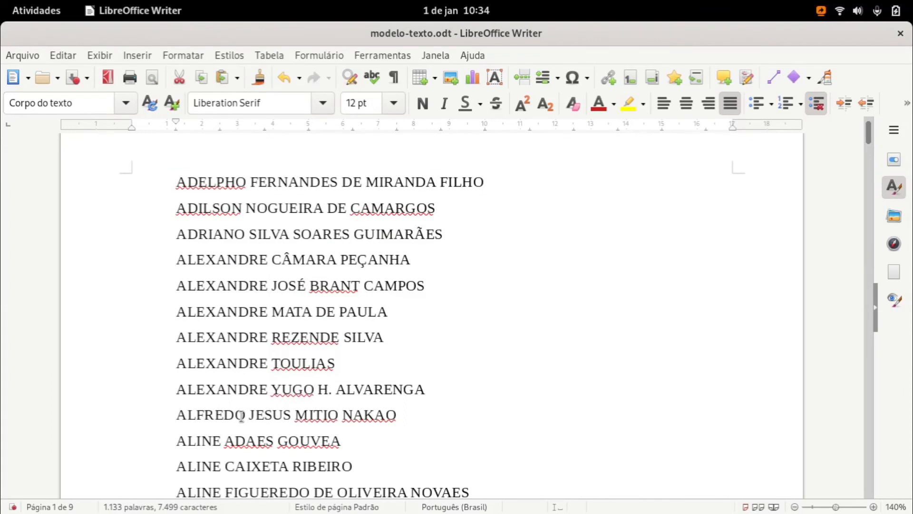
pyautogui.scroll(1, 241, 416)
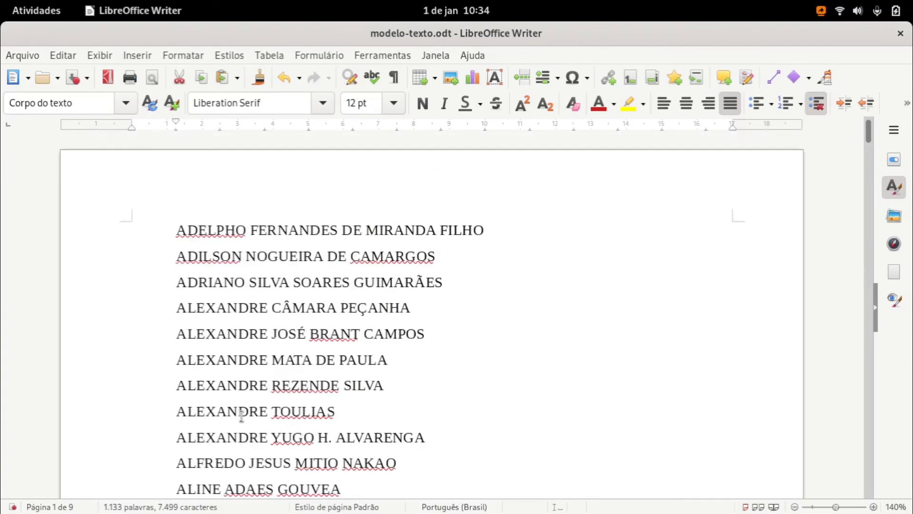
pyautogui.hotkey('ctrl', 'a')
pyautogui.hotkey('shift', 'F3')
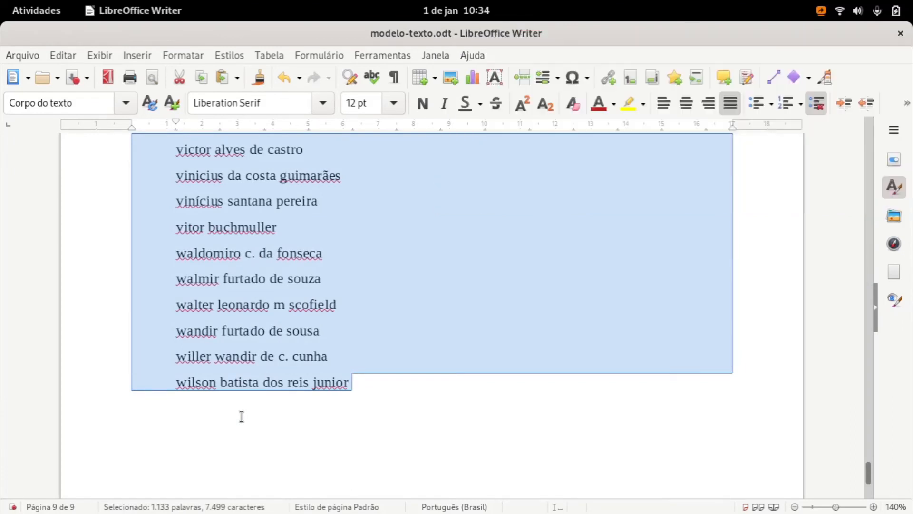
pyautogui.hotkey('shift', 'F3')
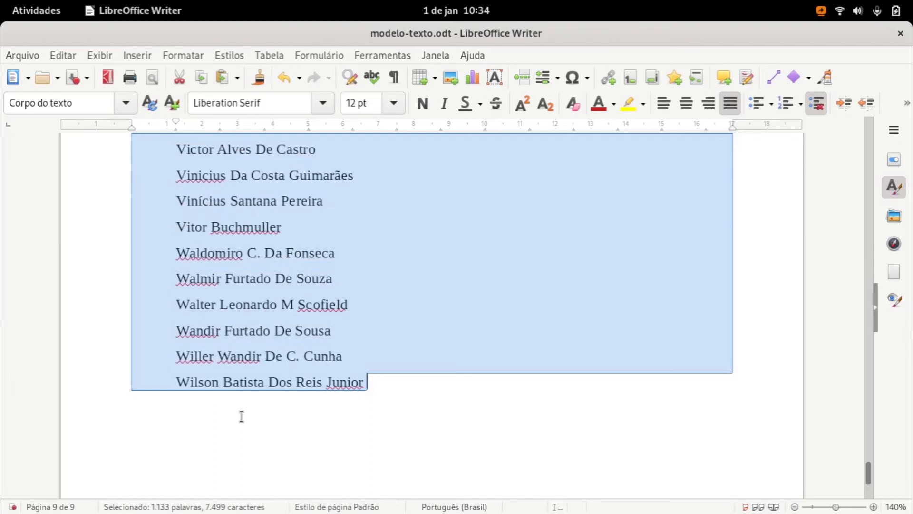
# Examine the capitalization of connecting words such as De, Da and Dos throughout the name list, from its end back to its start.
pyautogui.scroll(5, 242, 416)
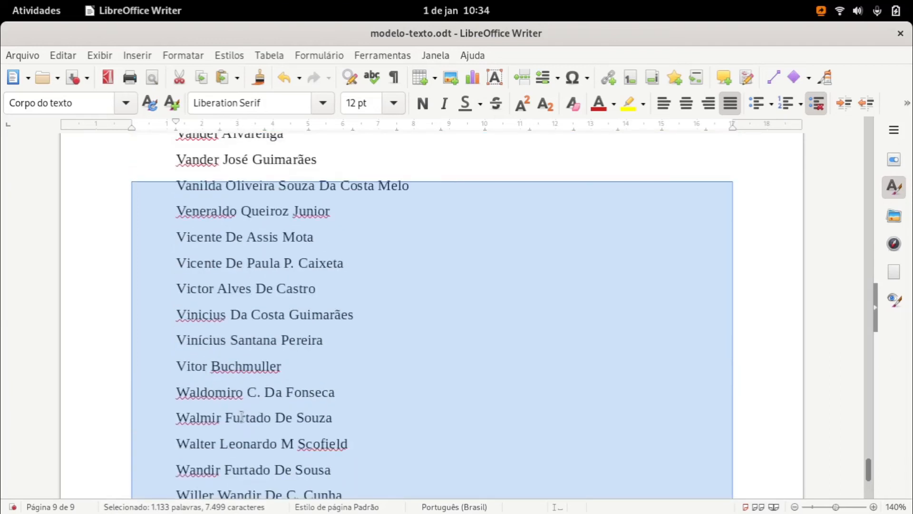
pyautogui.scroll(2, 241, 416)
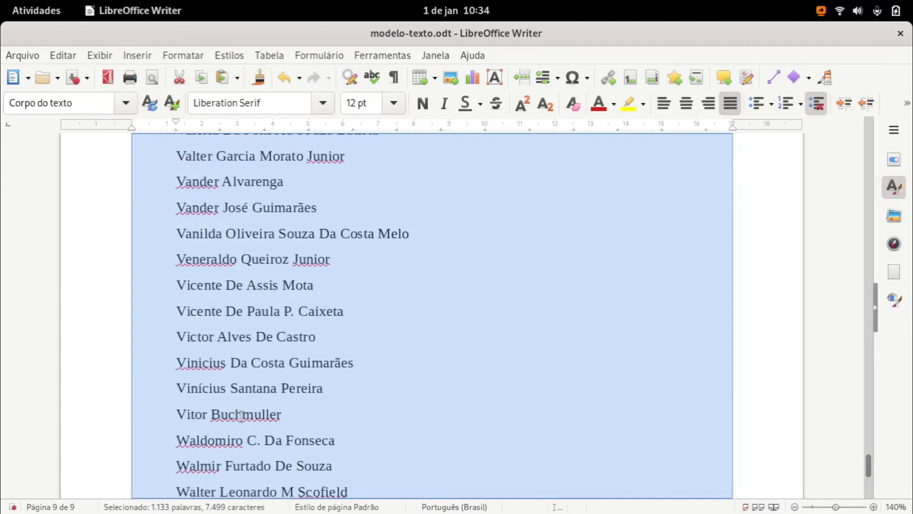
pyautogui.scroll(3, 242, 416)
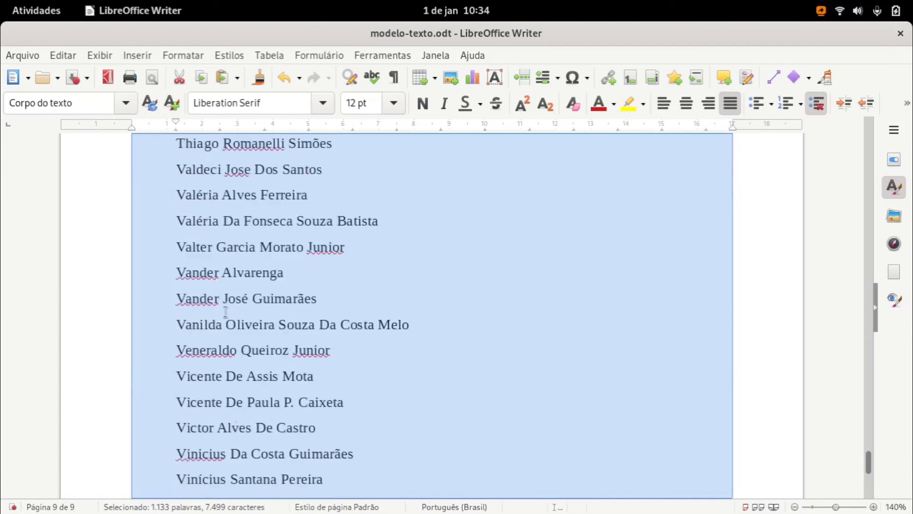
pyautogui.scroll(2, 242, 281)
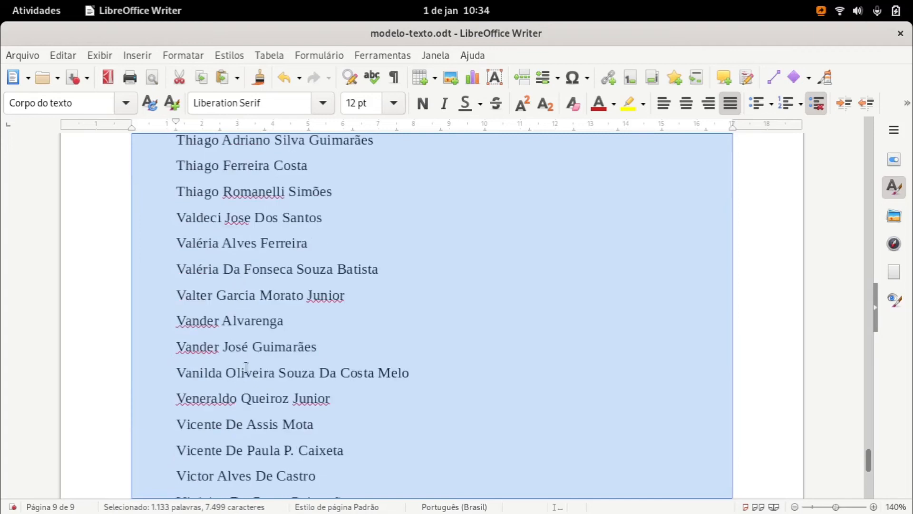
pyautogui.scroll(-3, 269, 385)
pyautogui.scroll(-7, 268, 387)
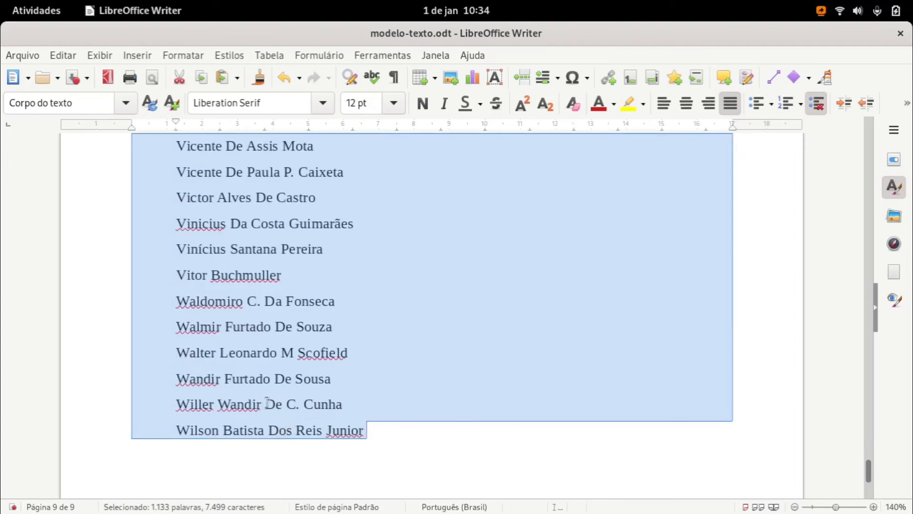
pyautogui.scroll(7, 278, 407)
pyautogui.scroll(18, 278, 408)
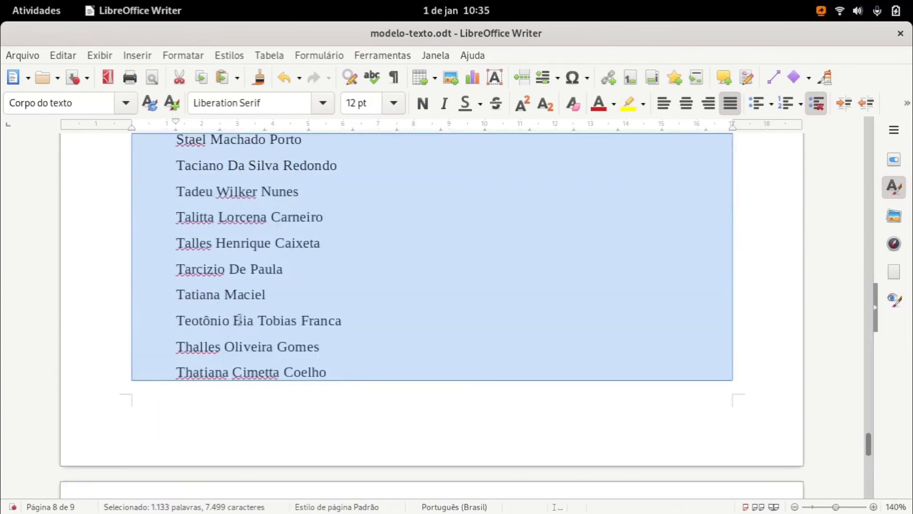
pyautogui.scroll(3, 241, 323)
pyautogui.scroll(10, 241, 324)
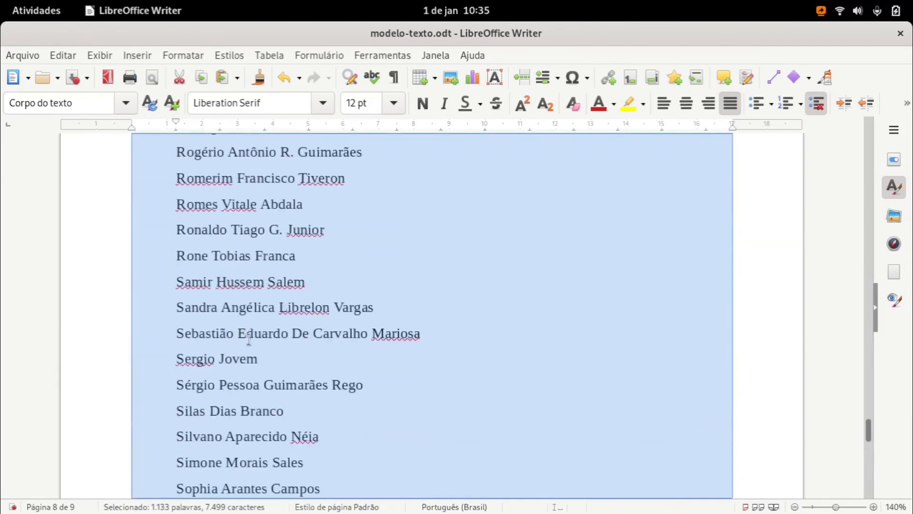
pyautogui.scroll(15, 249, 341)
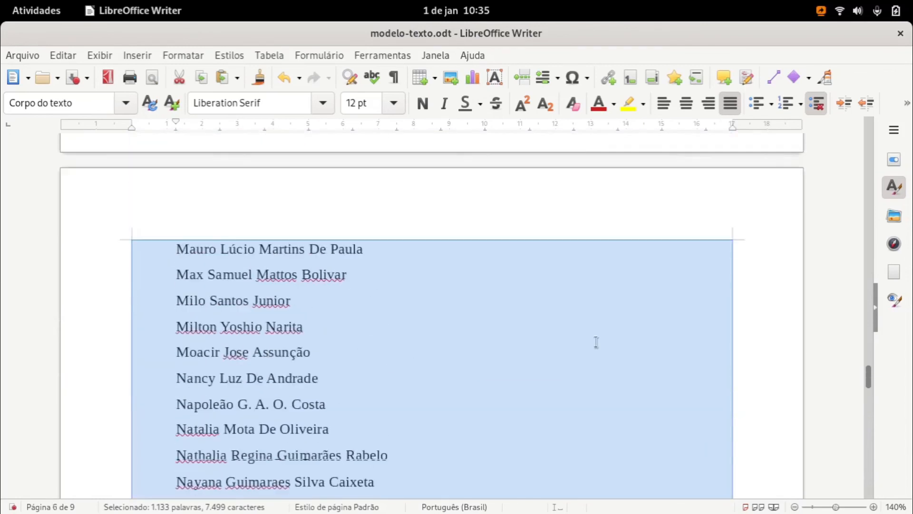
pyautogui.moveTo(871, 366); pyautogui.dragTo(870, 121)
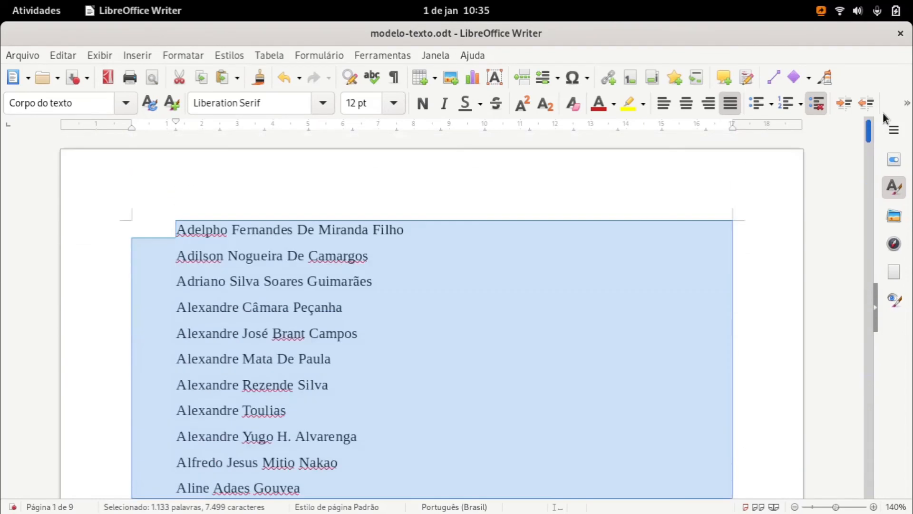
pyautogui.click(375, 205)
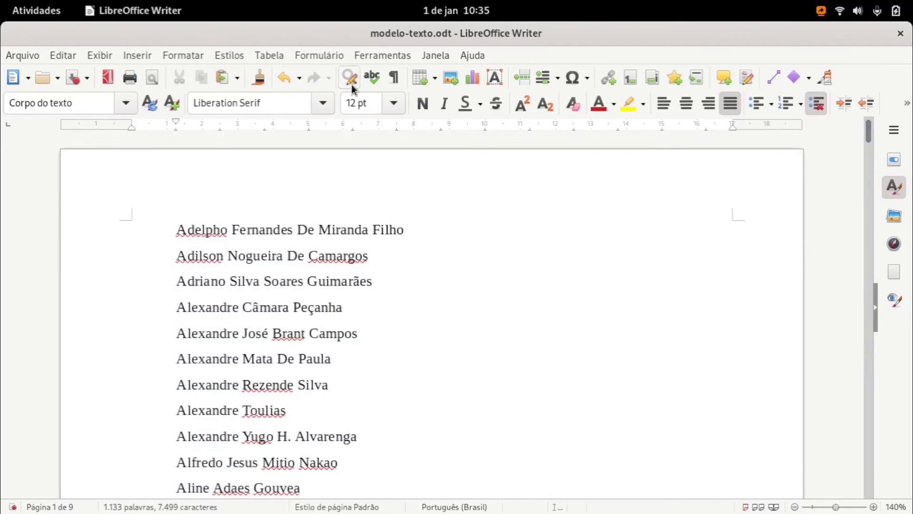
# Find all occurrences of Da in the name list and check which parts of the names match.
pyautogui.click(352, 84)
pyautogui.moveTo(287, 68); pyautogui.dragTo(619, 231)
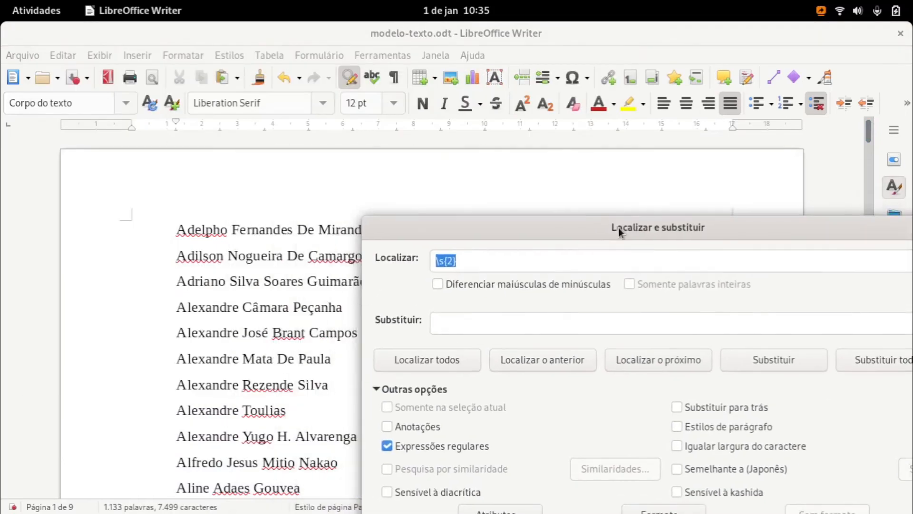
pyautogui.write('Da')
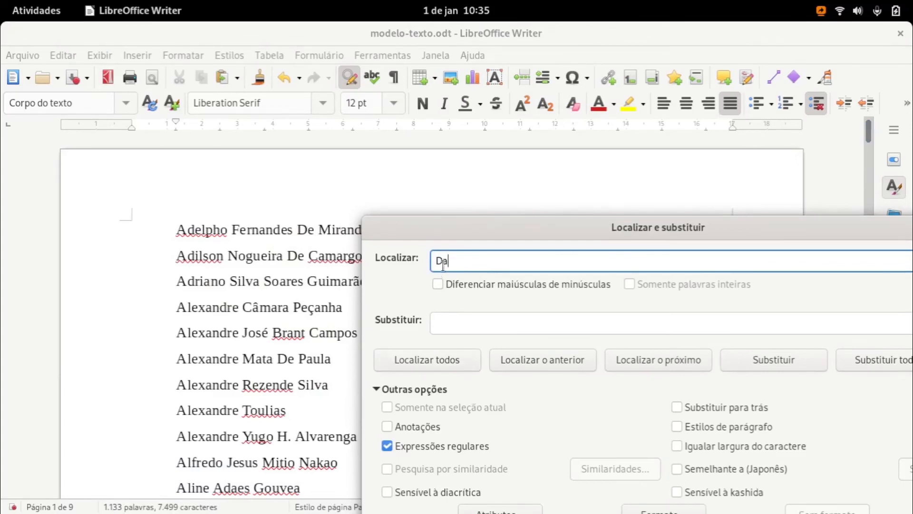
pyautogui.click(435, 366)
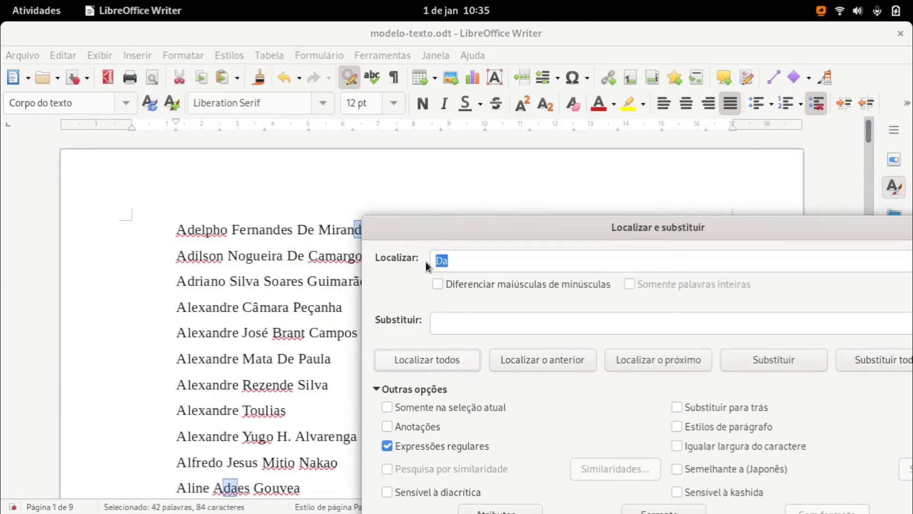
pyautogui.moveTo(452, 225); pyautogui.dragTo(489, 284)
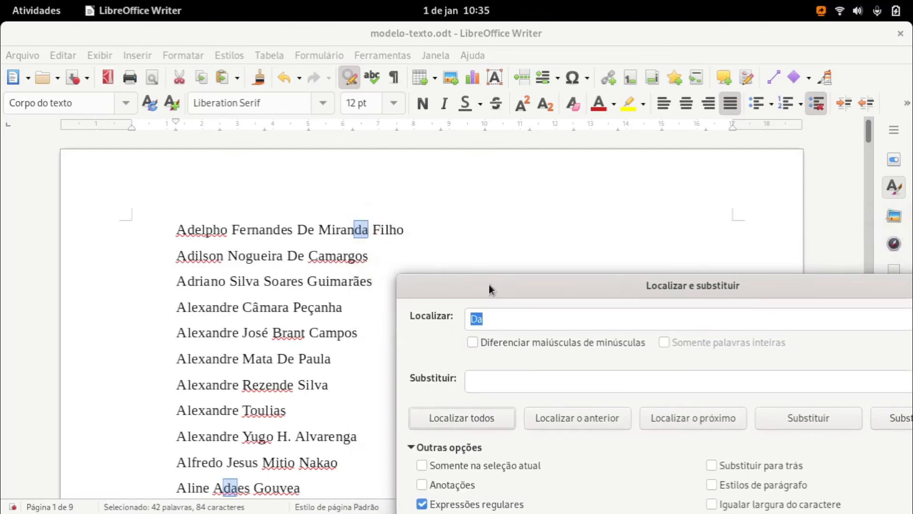
pyautogui.scroll(-3, 273, 425)
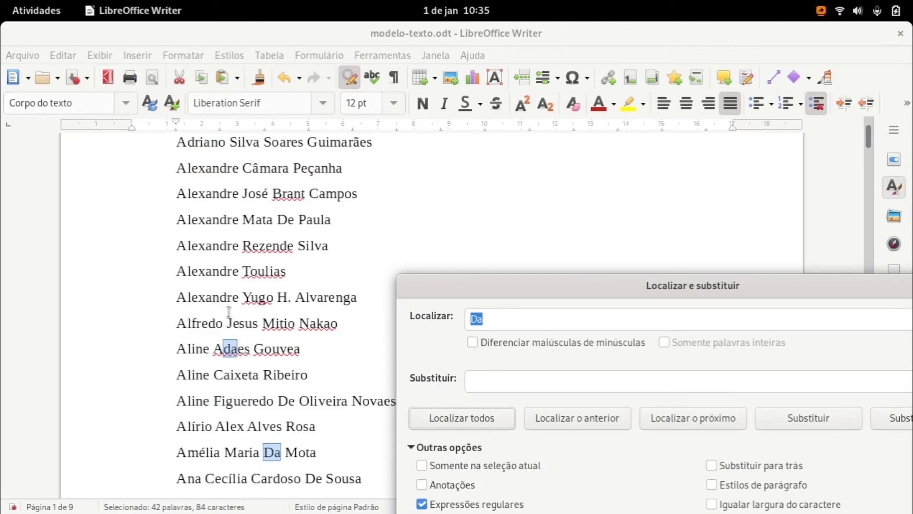
pyautogui.scroll(-1, 252, 384)
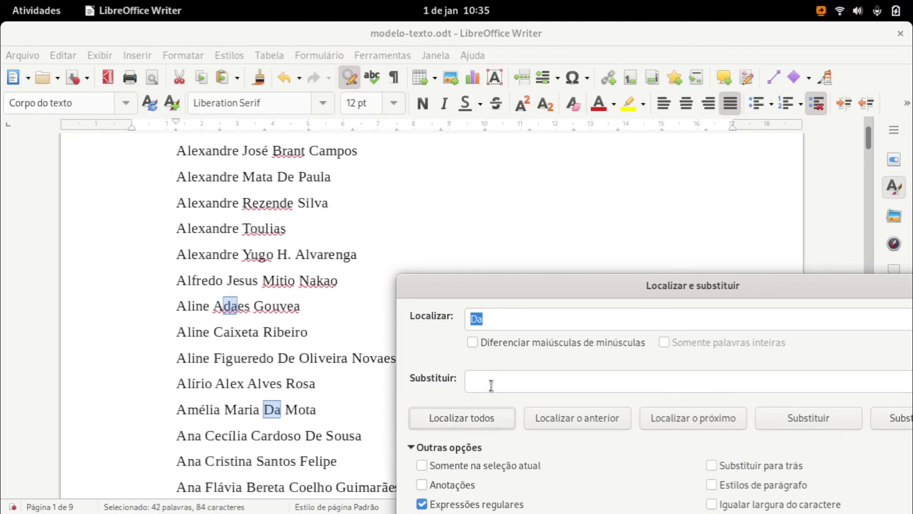
# Set the replacement text to da, narrow the search pattern to \sDa\s and find all its matches in the name list.
pyautogui.click(491, 386)
pyautogui.write('da')
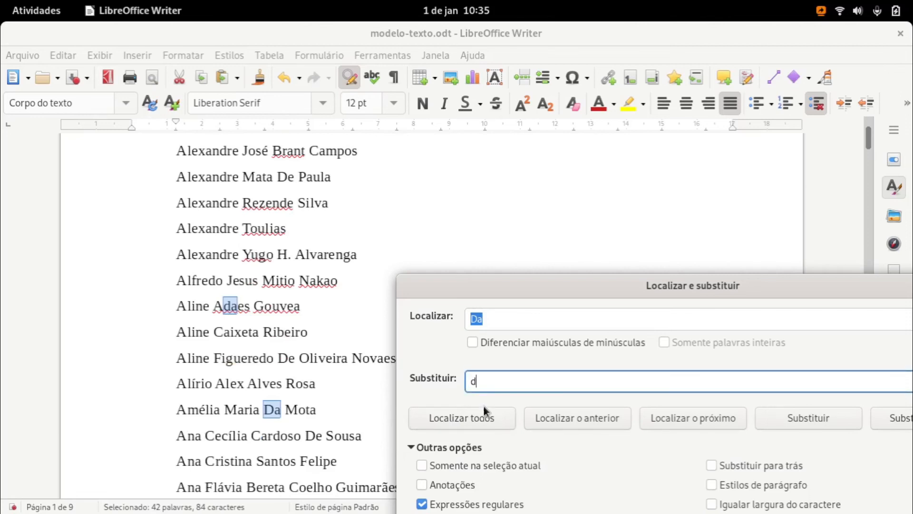
pyautogui.click(483, 319)
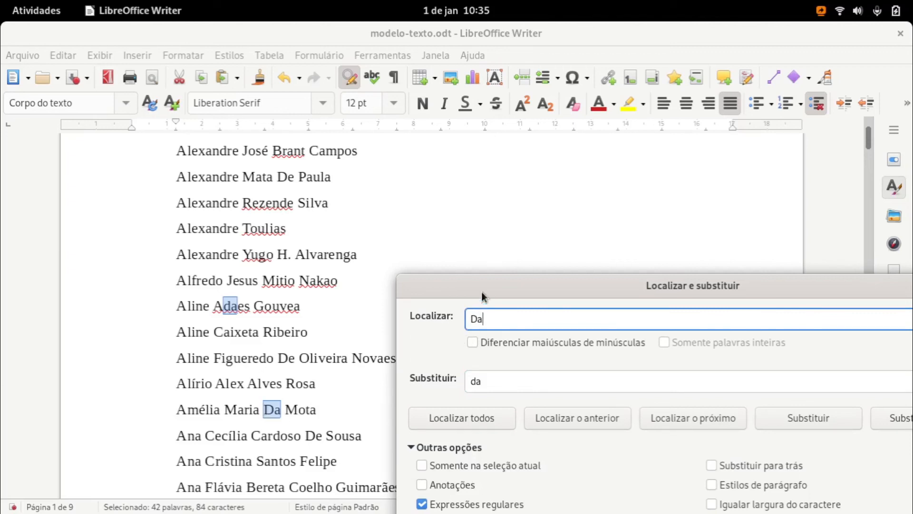
pyautogui.press('Left')
pyautogui.write('\\s')
pyautogui.press('End')
pyautogui.write('\\s')
pyautogui.click(501, 415)
pyautogui.scroll(-2, 234, 352)
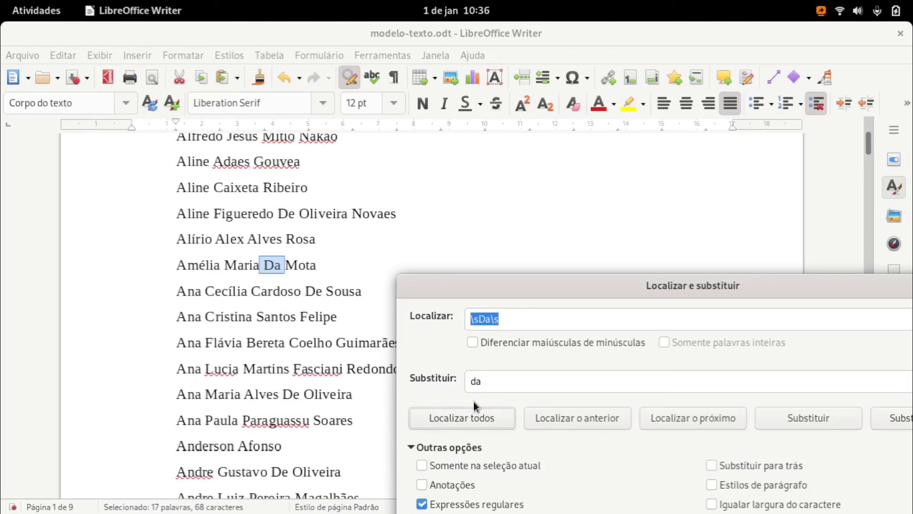
# Add spaces around the replacement text da and replace all \sDa\s matches in the name list.
pyautogui.click(471, 383)
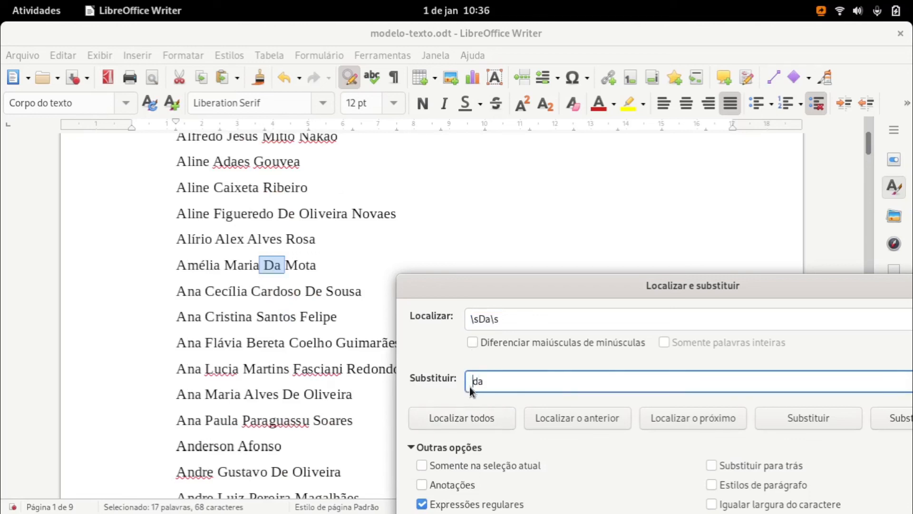
pyautogui.click(487, 381)
pyautogui.press('BackSpace')
pyautogui.hotkey('shift', 'Left')
pyautogui.hotkey('shift', 'Left')
pyautogui.press('BackSpace')
pyautogui.write('da')
pyautogui.click(473, 415)
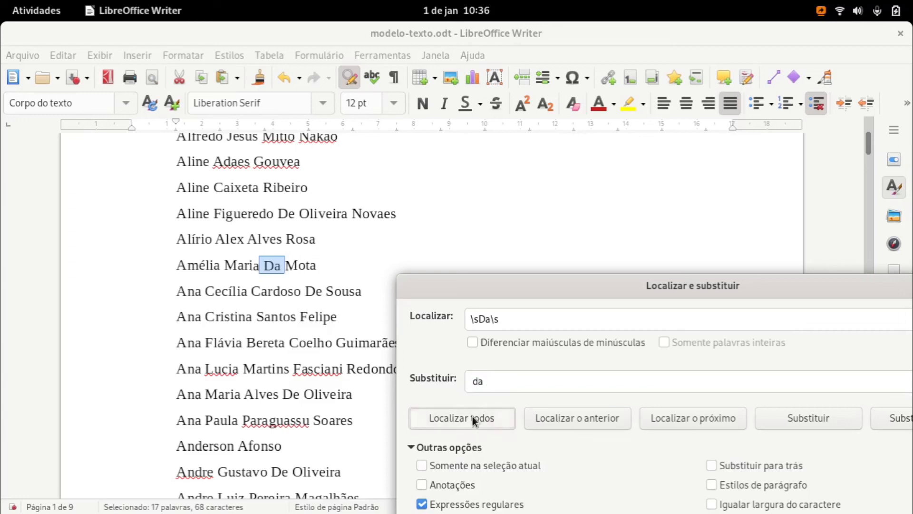
pyautogui.click(900, 418)
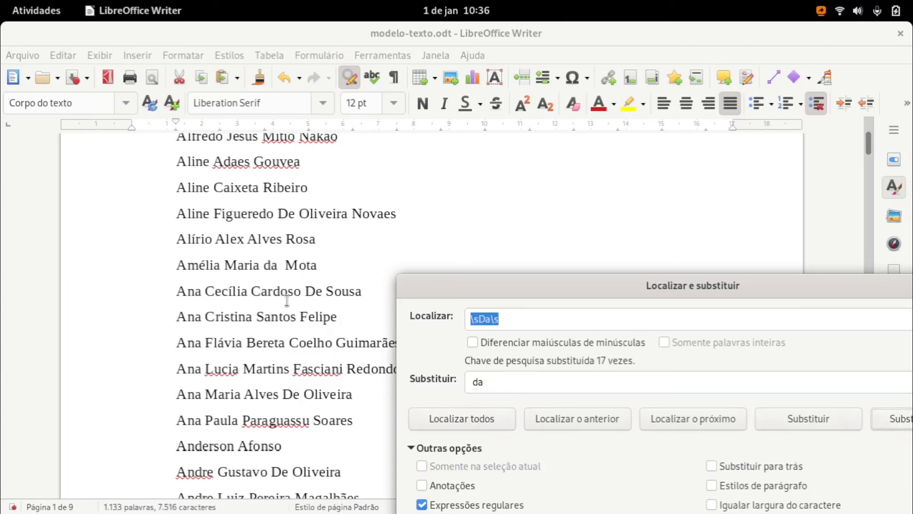
pyautogui.scroll(-5, 260, 386)
pyautogui.scroll(-3, 259, 386)
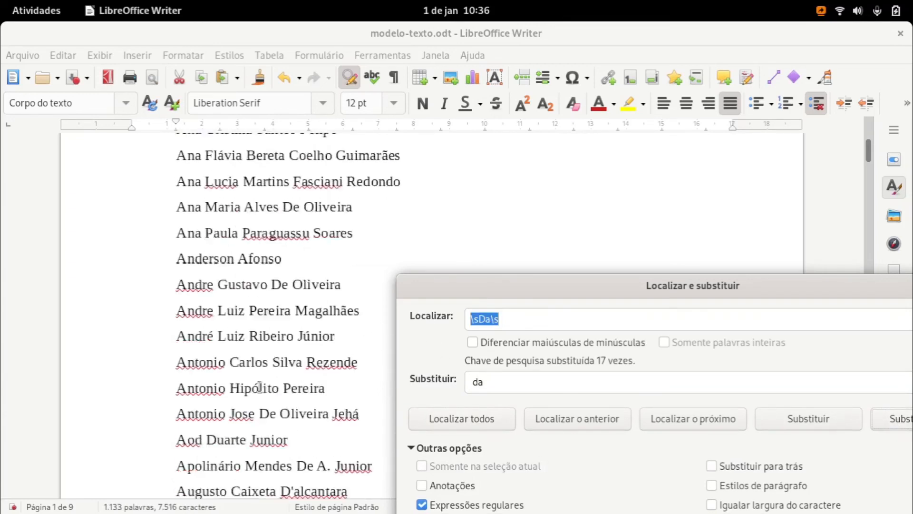
pyautogui.scroll(-2, 389, 300)
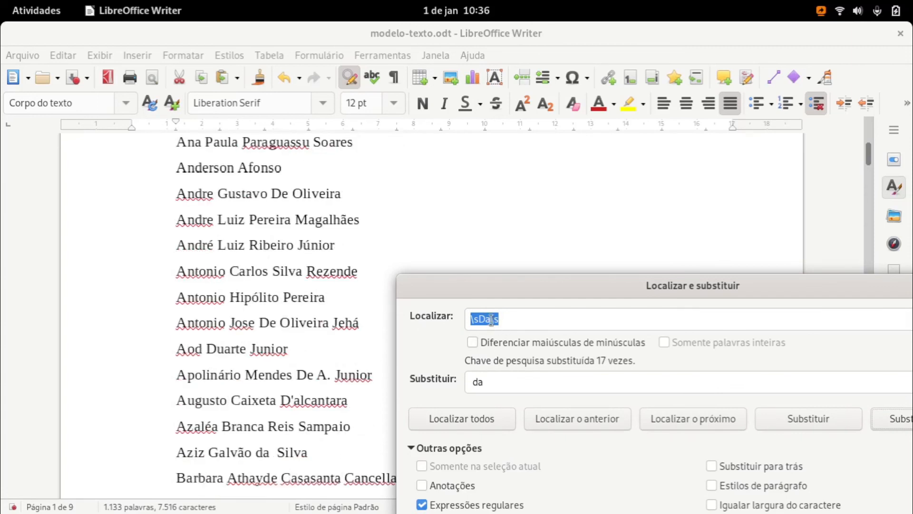
# Change the search pattern to \sDe\s and the replacement to de with surrounding spaces, and replace all matches in the name list.
pyautogui.click(490, 320)
pyautogui.press('BackSpace')
pyautogui.write('e')
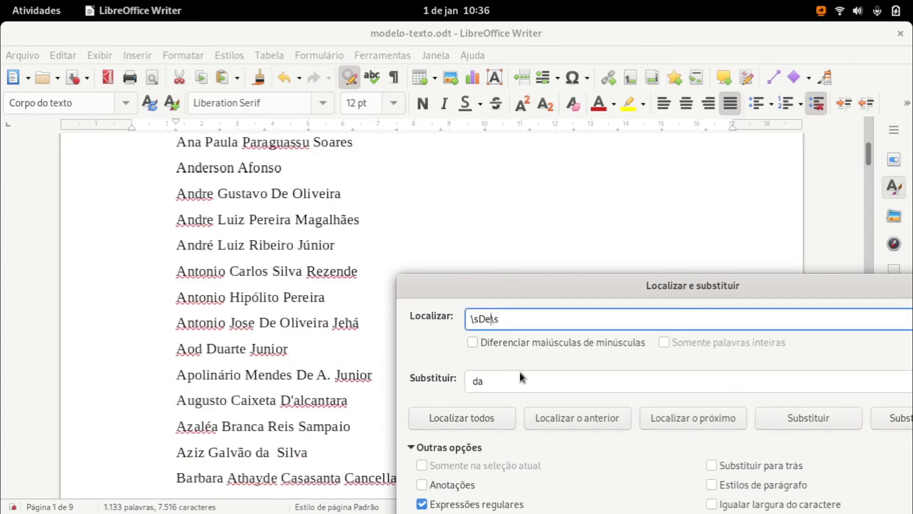
pyautogui.click(503, 381)
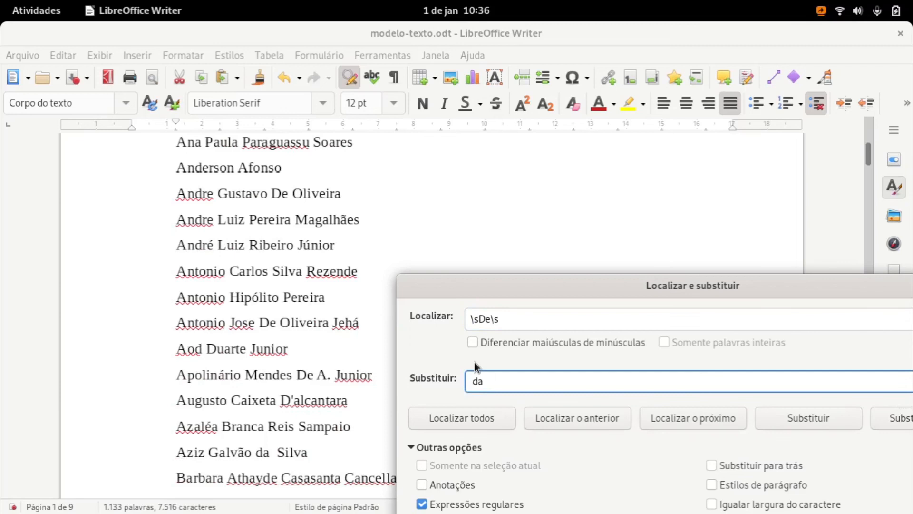
pyautogui.press('BackSpace')
pyautogui.write('e')
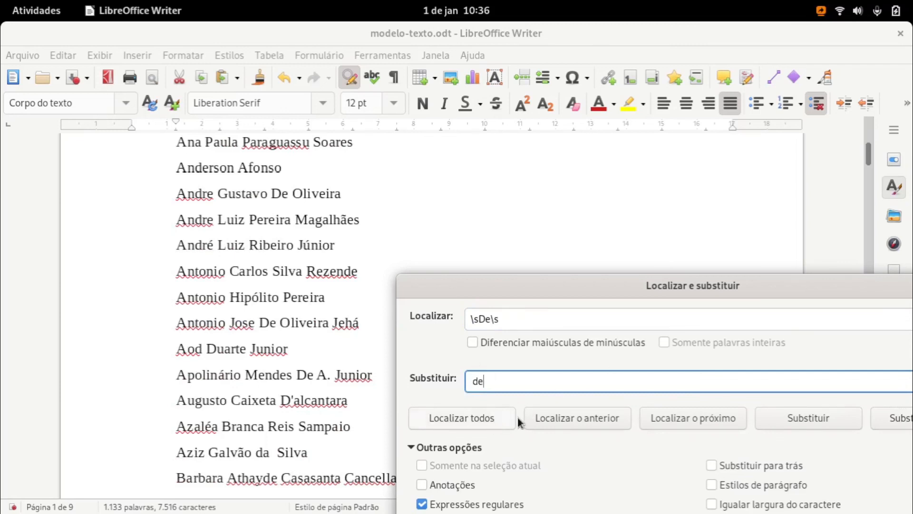
pyautogui.click(901, 418)
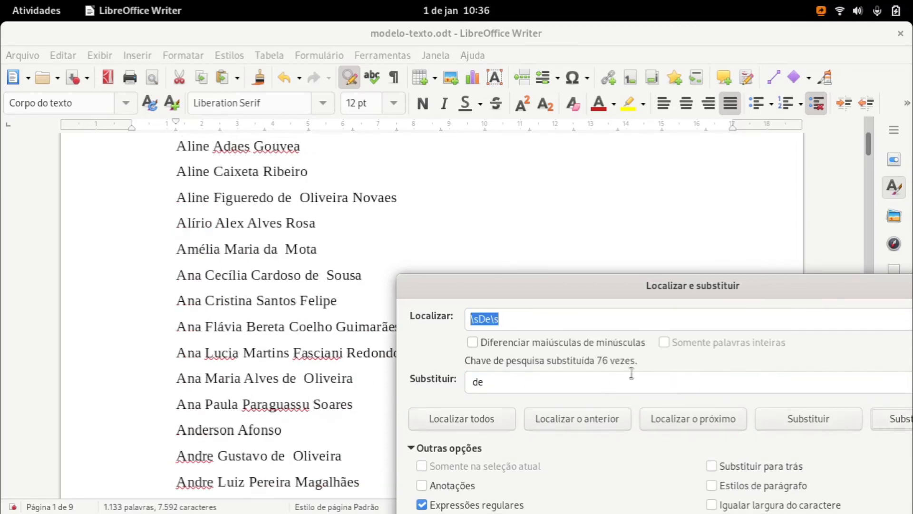
pyautogui.scroll(-4, 428, 425)
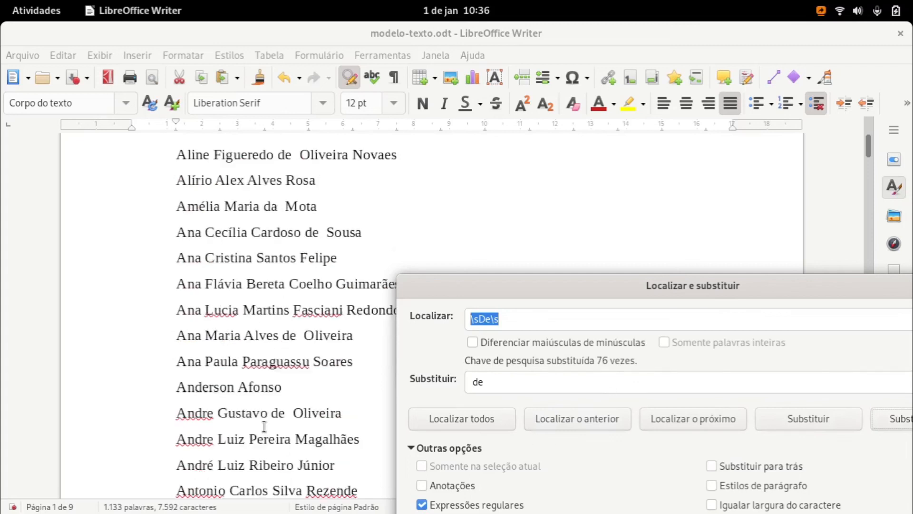
# Change the search pattern to \sDos\s and the replacement to dos with surrounding spaces, and replace all matches in the name list.
pyautogui.click(491, 319)
pyautogui.press('BackSpace')
pyautogui.write('os')
pyautogui.click(478, 380)
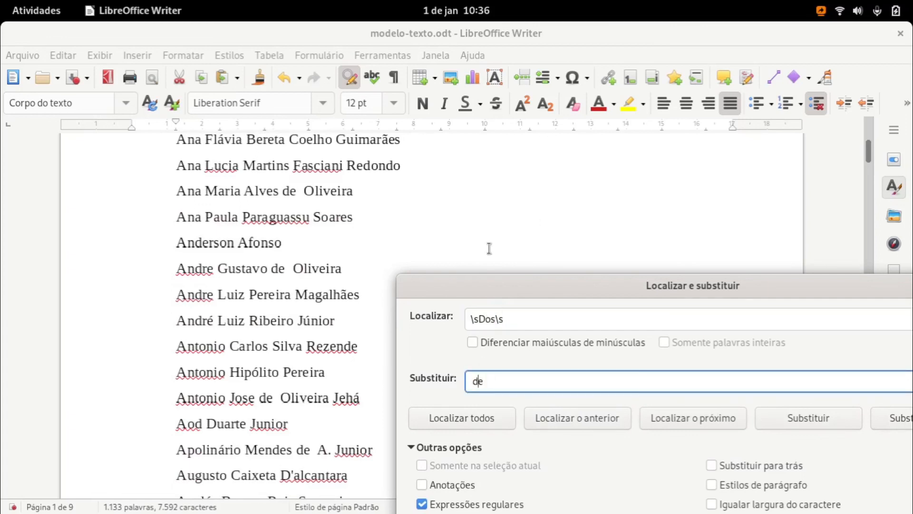
pyautogui.press('Delete')
pyautogui.write('os')
pyautogui.click(472, 417)
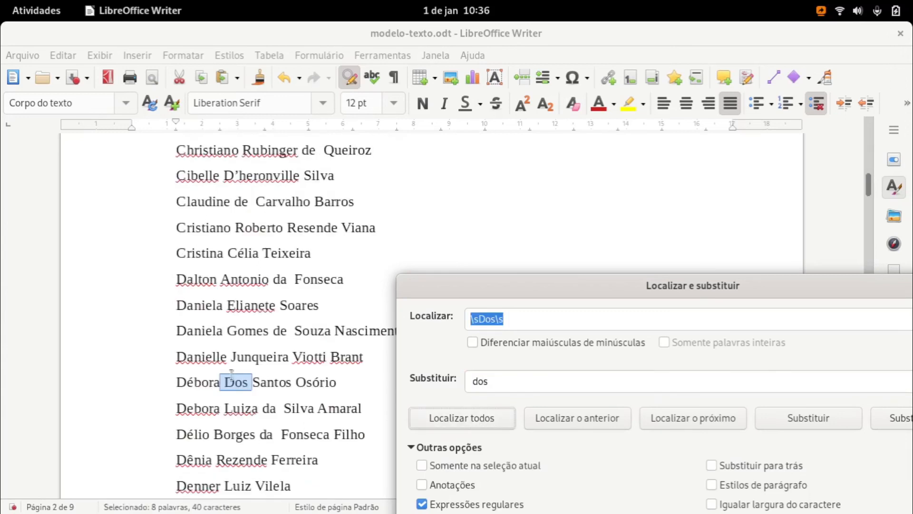
pyautogui.click(886, 421)
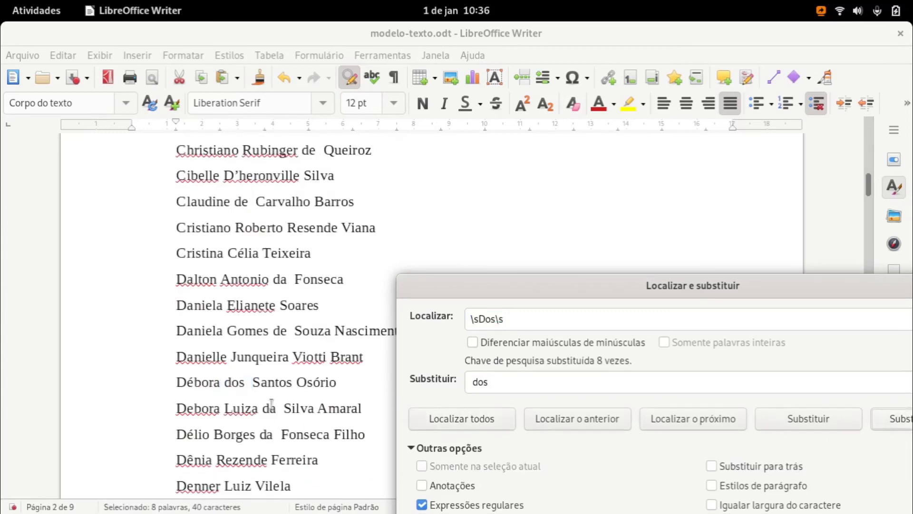
pyautogui.scroll(-1, 268, 349)
pyautogui.scroll(-3, 268, 349)
pyautogui.scroll(5, 271, 352)
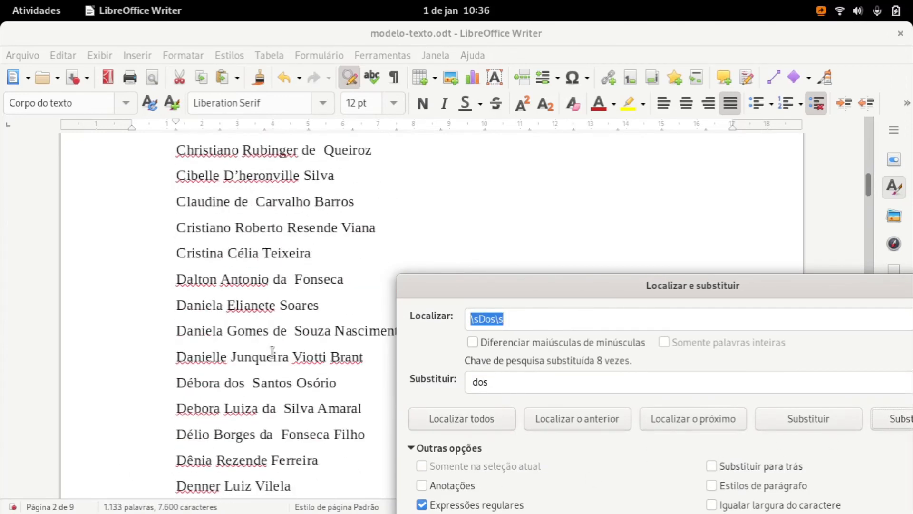
pyautogui.scroll(1, 272, 352)
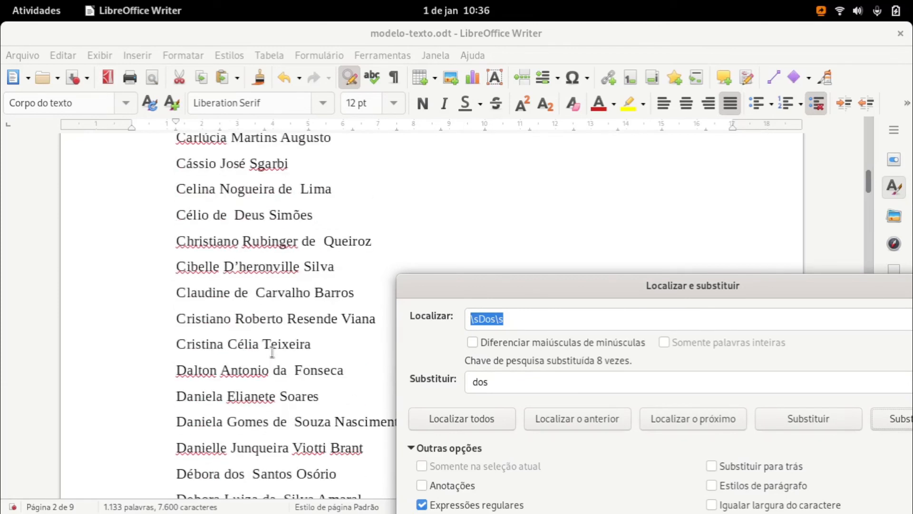
pyautogui.scroll(1, 273, 352)
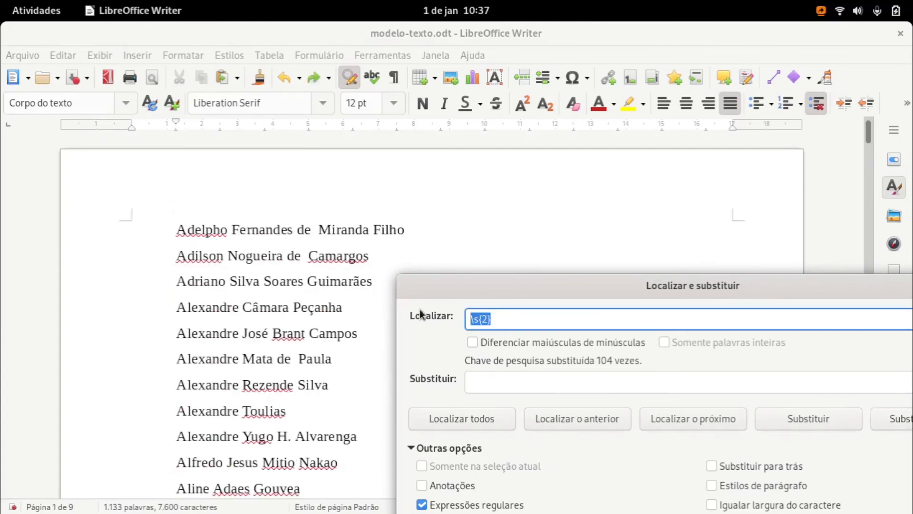
# Replace all double spaces in the name list with a single space using the pattern \s{2}, and check the spacing around the connecting words.
pyautogui.press('BackSpace')
pyautogui.moveTo(311, 228); pyautogui.dragTo(315, 227)
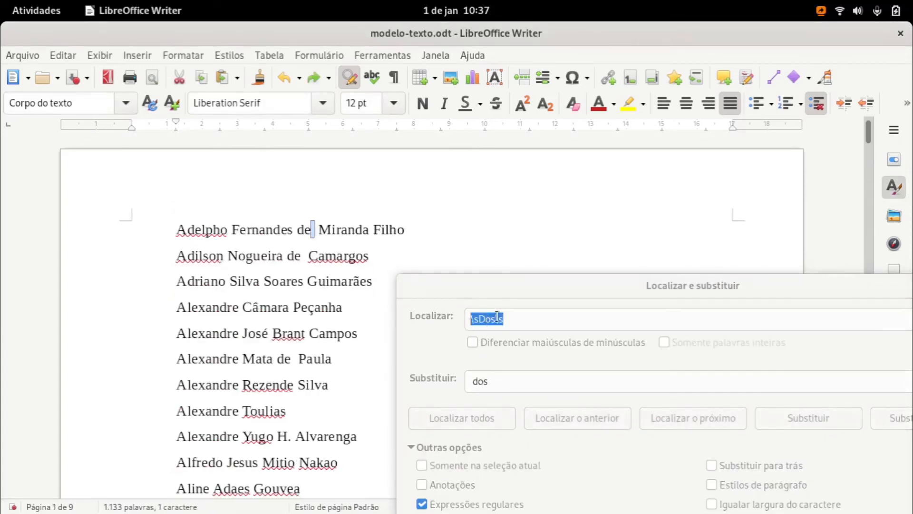
pyautogui.click(515, 318)
pyautogui.moveTo(515, 318); pyautogui.dragTo(478, 318)
pyautogui.hotkey('shift', 'Home')
pyautogui.write('\\s{2}')
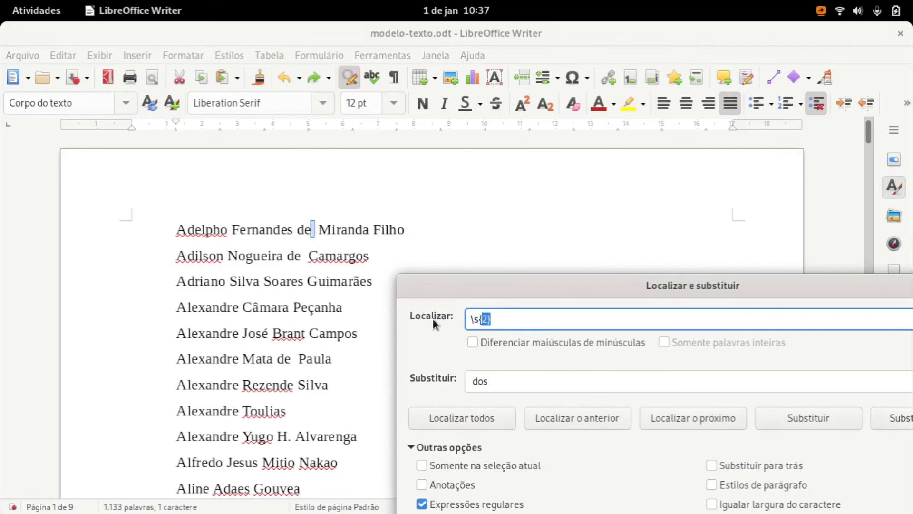
pyautogui.moveTo(499, 378); pyautogui.dragTo(453, 378)
pyautogui.press('BackSpace')
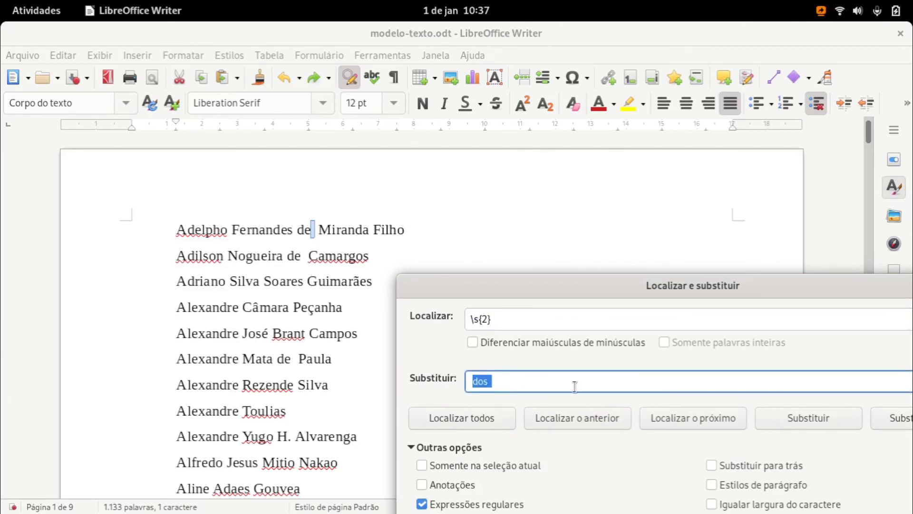
pyautogui.press('BackSpace')
pyautogui.click(887, 423)
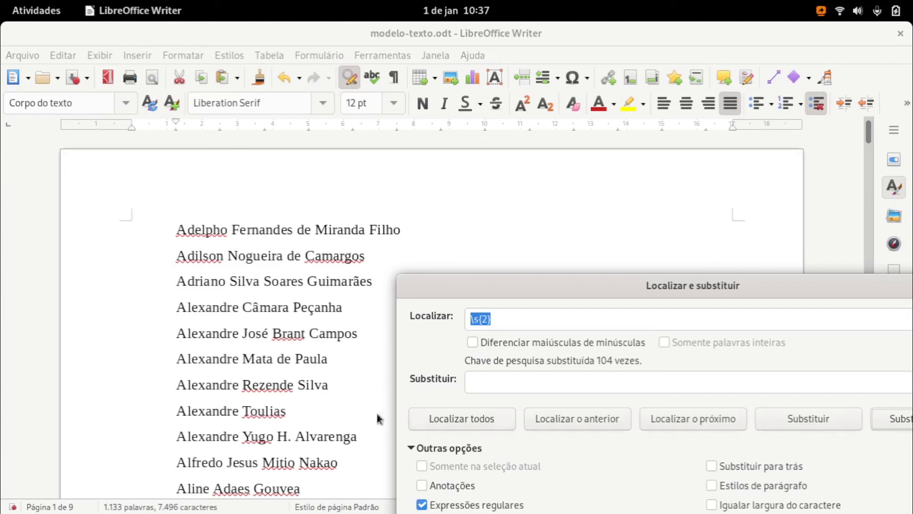
pyautogui.scroll(-5, 229, 312)
pyautogui.scroll(-20, 229, 312)
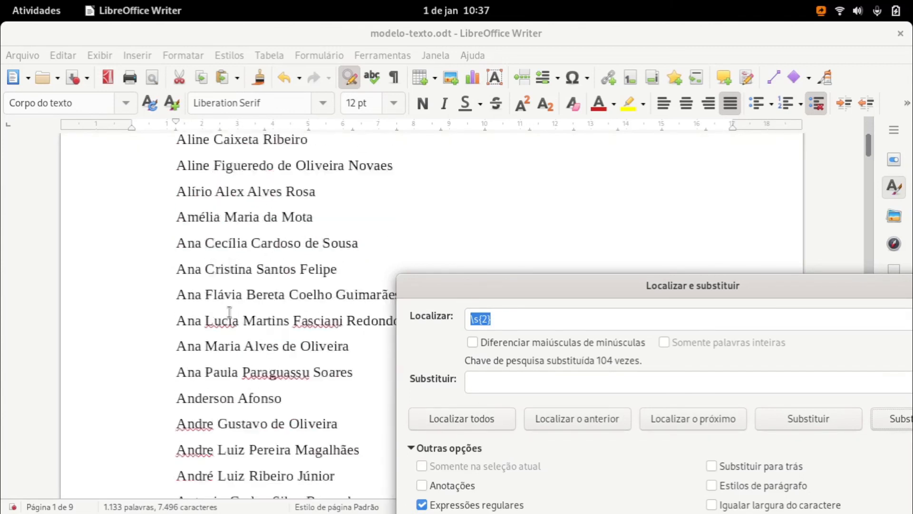
pyautogui.scroll(-6, 229, 312)
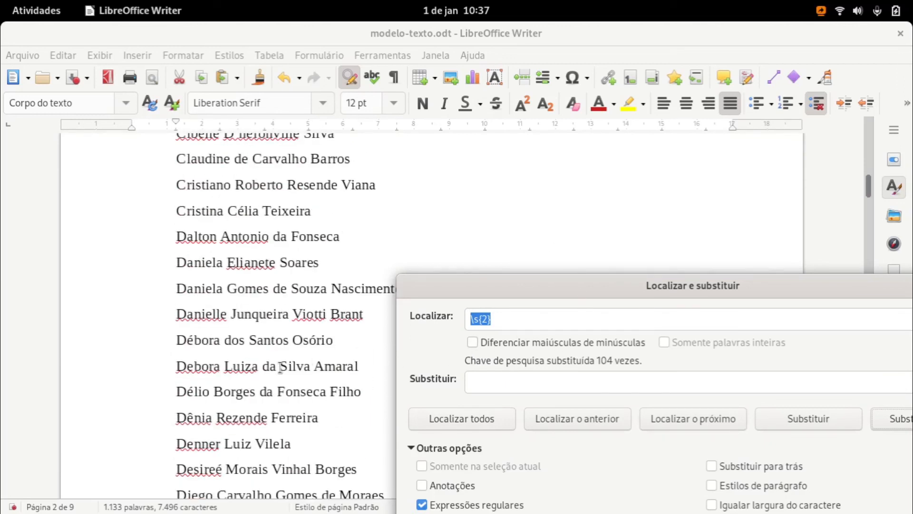
pyautogui.scroll(10, 281, 367)
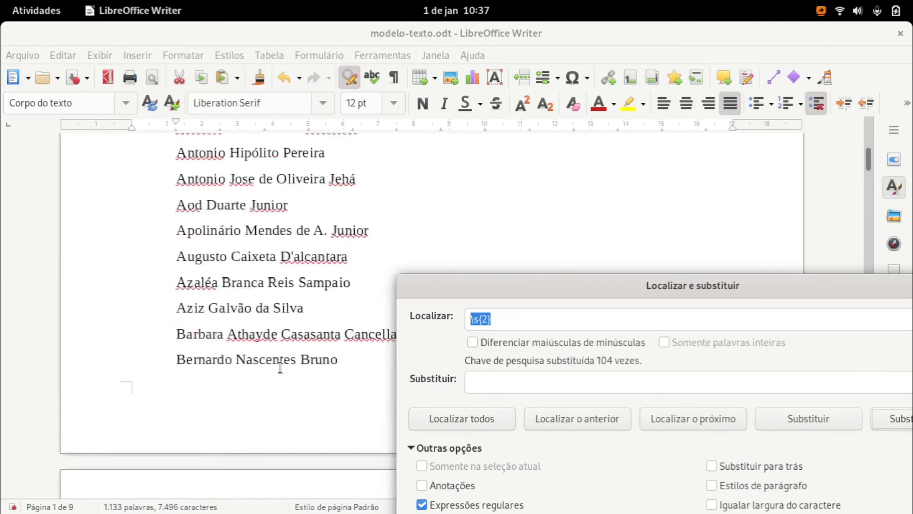
pyautogui.scroll(1, 280, 367)
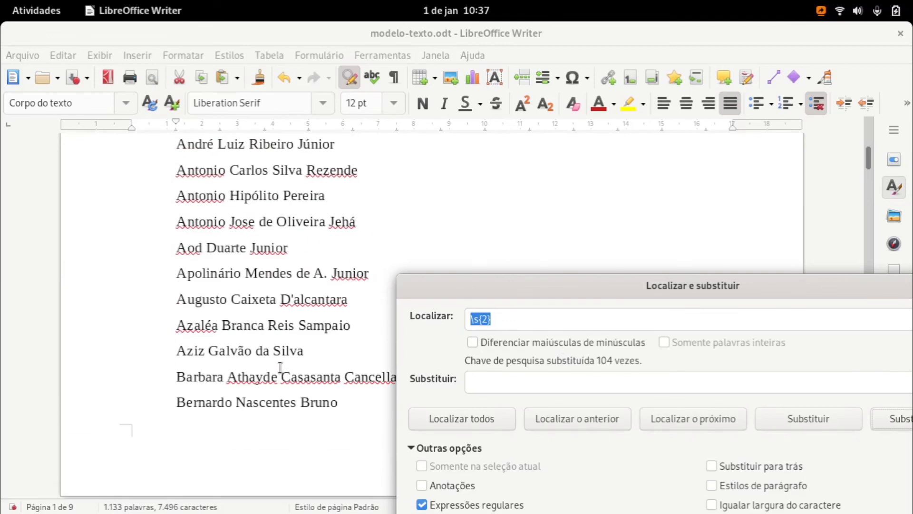